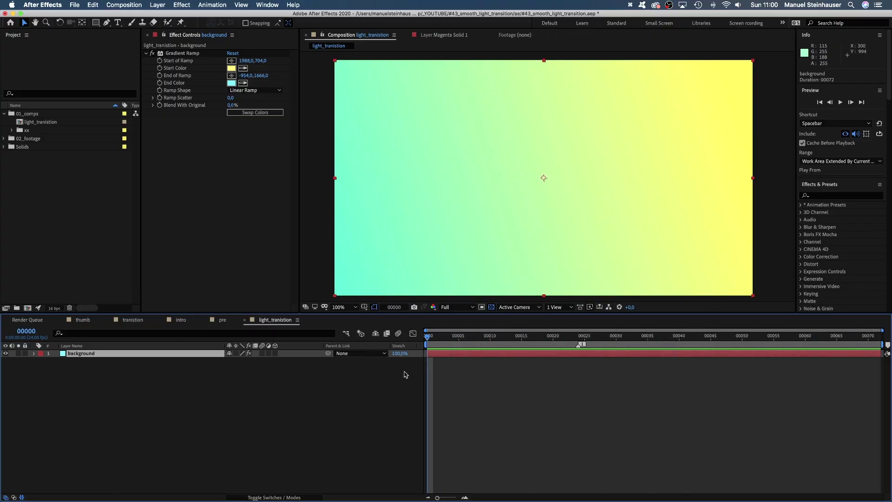
Reset the Gradient Ramp points to 1988,700 and -138,1088 for a stronger cyan left side.
{"action": "left_click", "coordinate": [177, 54]}
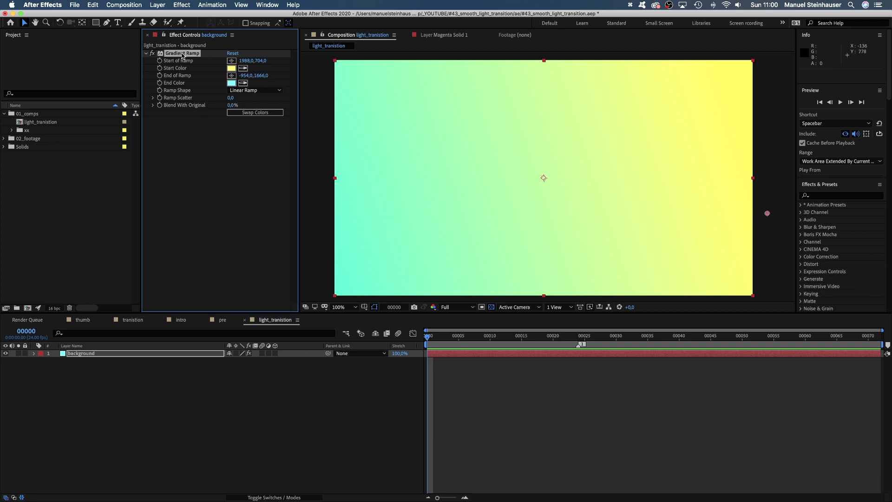
{"action": "left_click", "coordinate": [232, 61]}
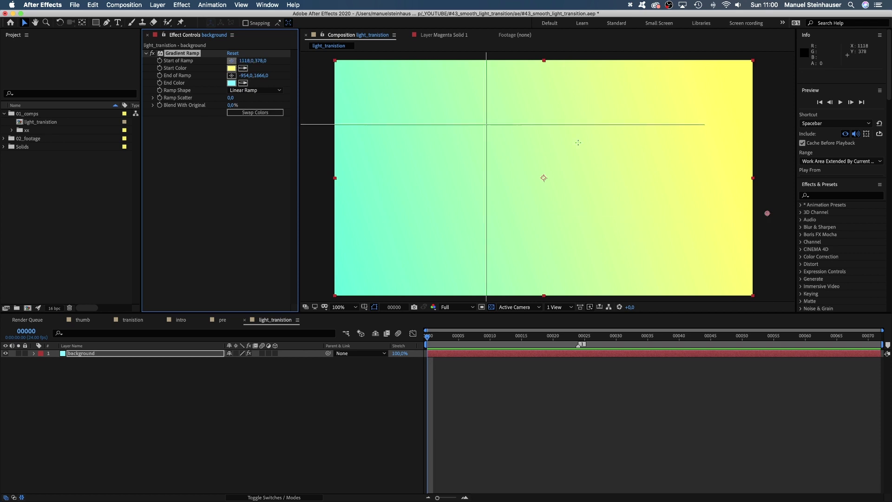
{"action": "left_click", "coordinate": [767, 214]}
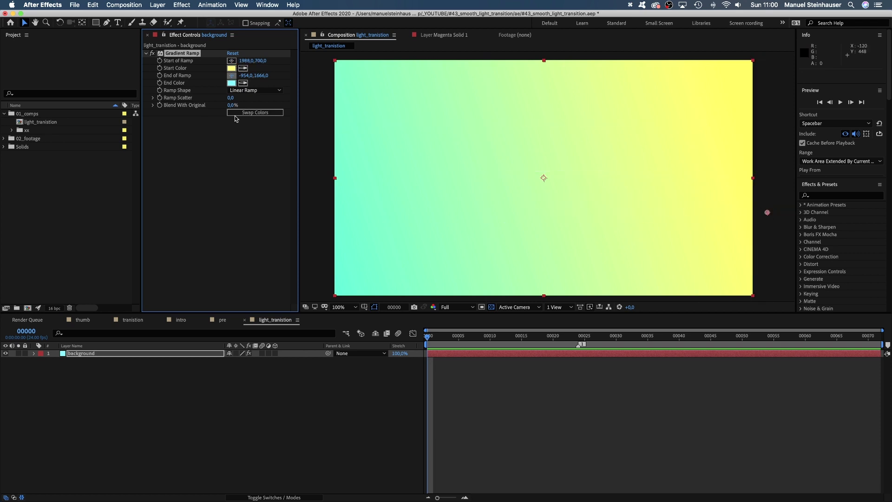
{"action": "left_click", "coordinate": [303, 297]}
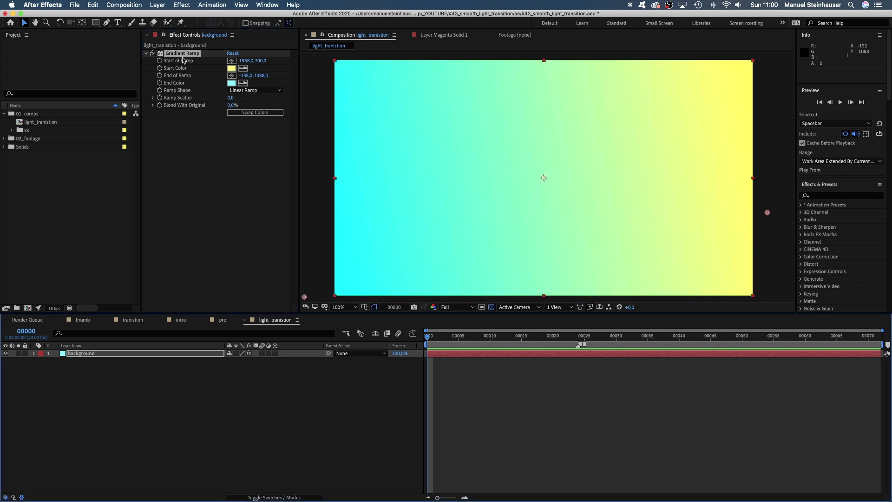
{"action": "left_click", "coordinate": [161, 60]}
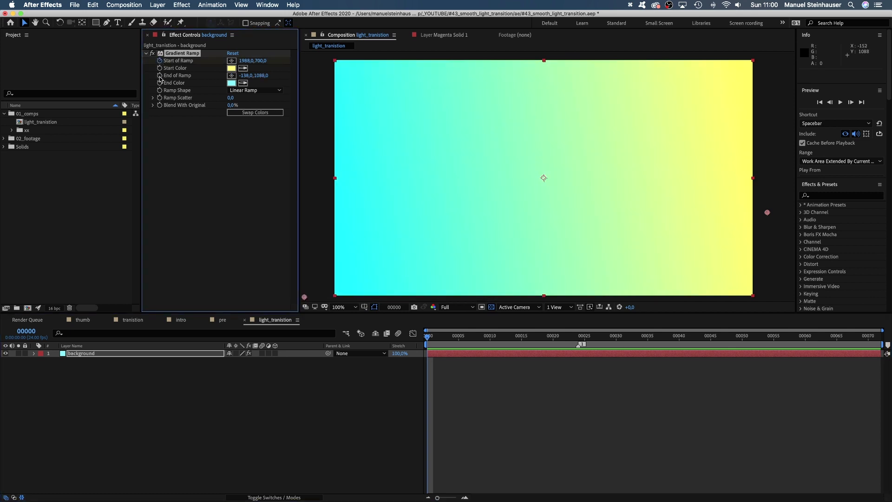
Create a new deep royal blue (002568) solid layer.
{"action": "left_click", "coordinate": [181, 413]}
{"action": "key", "text": "super+y"}
{"action": "left_click", "coordinate": [388, 274]}
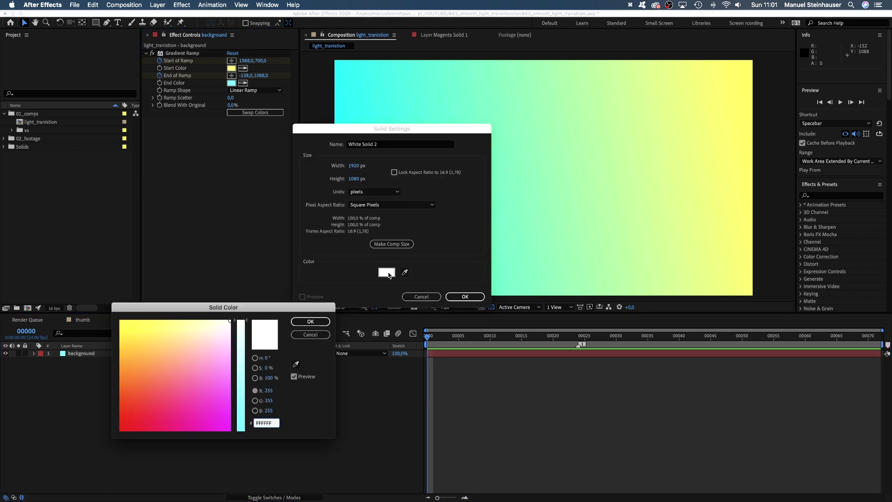
{"action": "left_click_drag", "start_coordinate": [241, 321], "coordinate": [241, 430]}
{"action": "left_click_drag", "start_coordinate": [191, 386], "coordinate": [165, 414]}
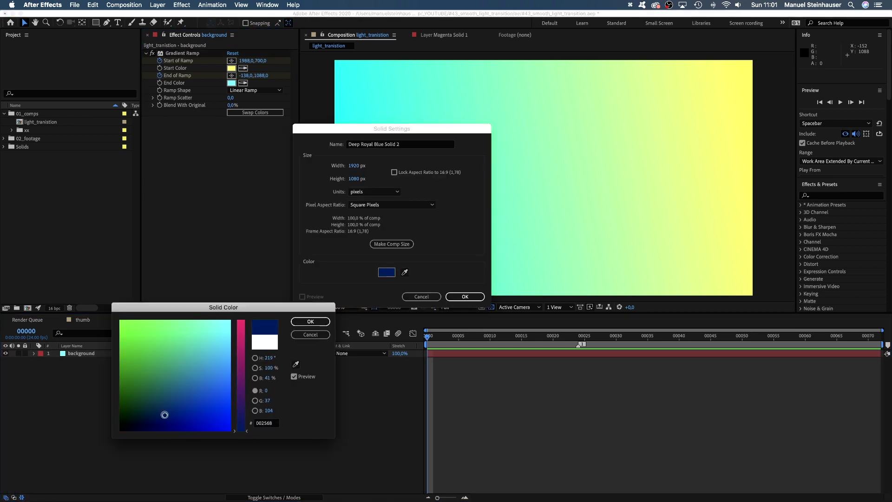
{"action": "left_click", "coordinate": [310, 321]}
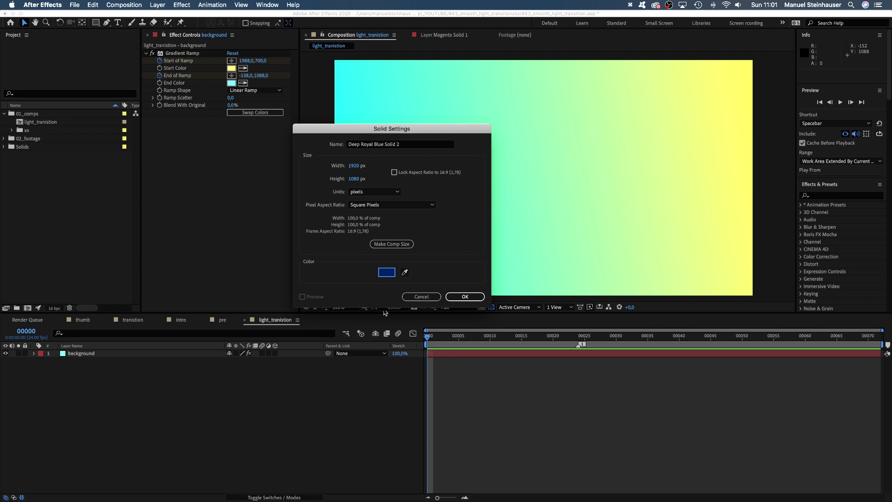
{"action": "left_click", "coordinate": [466, 296]}
Draw an elliptical mask over the lower left at 50% view, feather it 660 and keyframe its path.
{"action": "left_click_drag", "start_coordinate": [96, 22], "coordinate": [123, 41]}
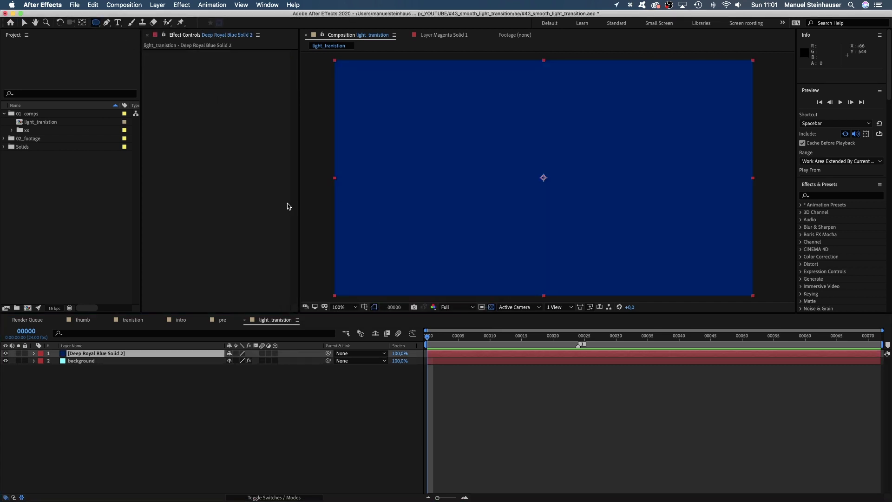
{"action": "left_click", "coordinate": [348, 308]}
{"action": "left_click", "coordinate": [352, 394]}
{"action": "left_click_drag", "start_coordinate": [349, 160], "coordinate": [549, 296]}
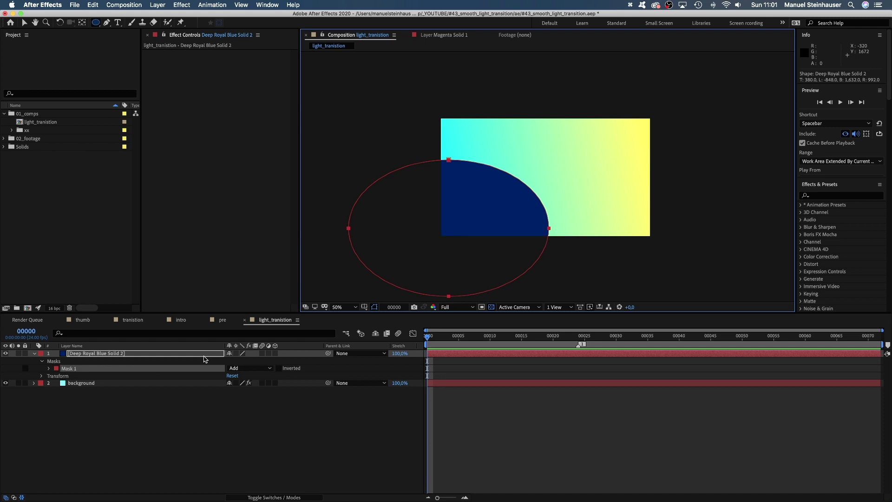
{"action": "left_click", "coordinate": [49, 369]}
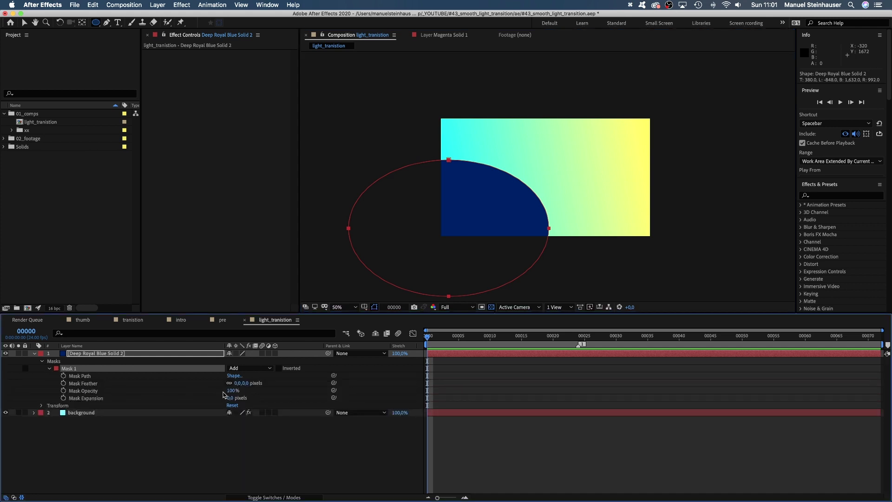
{"action": "type", "text": "660"}
{"action": "key", "text": "Return"}
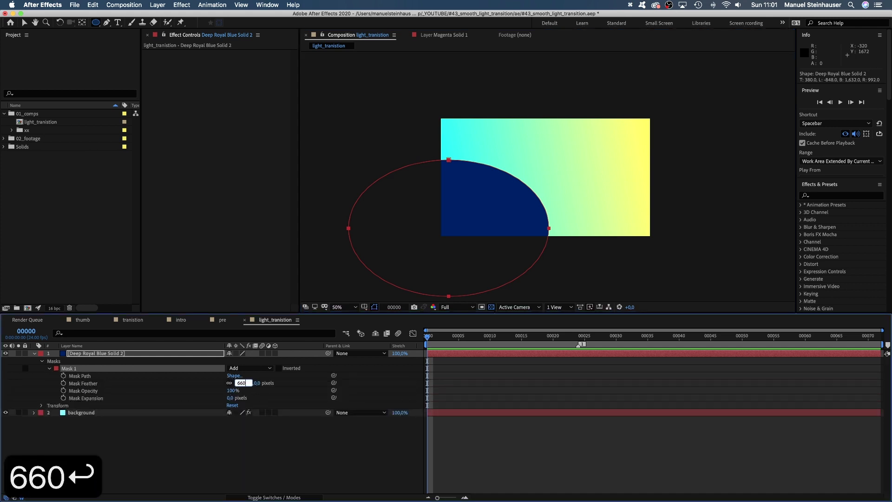
{"action": "left_click", "coordinate": [63, 376]}
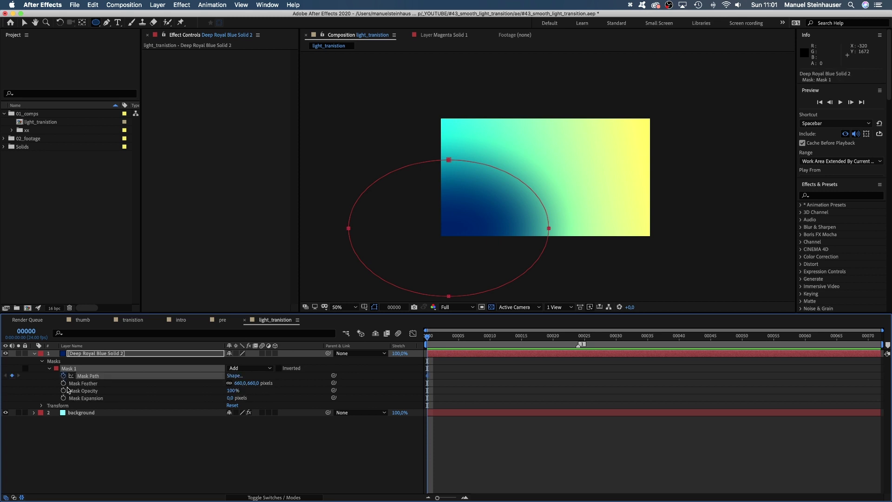
{"action": "left_click", "coordinate": [90, 455]}
Create a new magenta solid layer.
{"action": "key", "text": "super+y"}
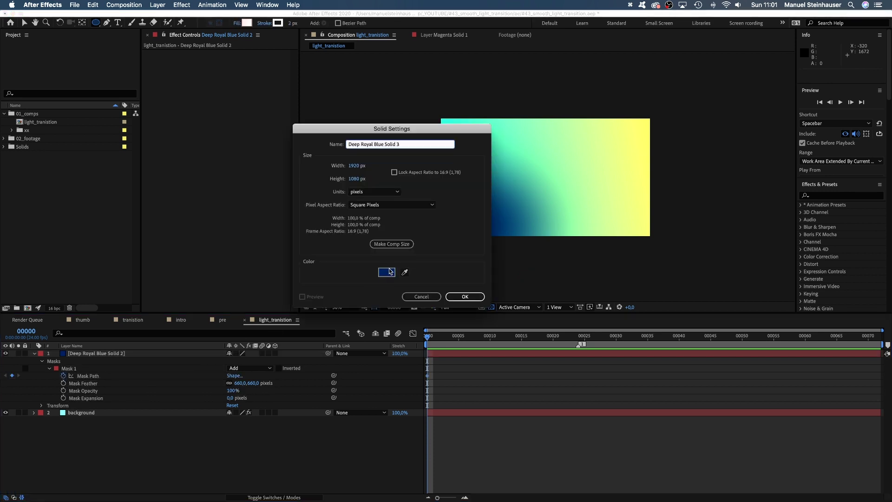
{"action": "left_click", "coordinate": [386, 272]}
{"action": "left_click_drag", "start_coordinate": [245, 342], "coordinate": [241, 327]}
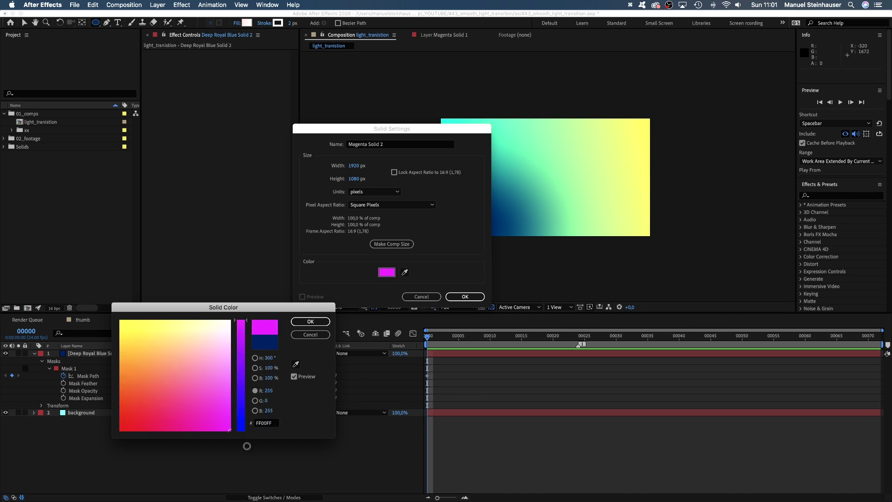
{"action": "left_click", "coordinate": [320, 321]}
{"action": "left_click", "coordinate": [458, 297]}
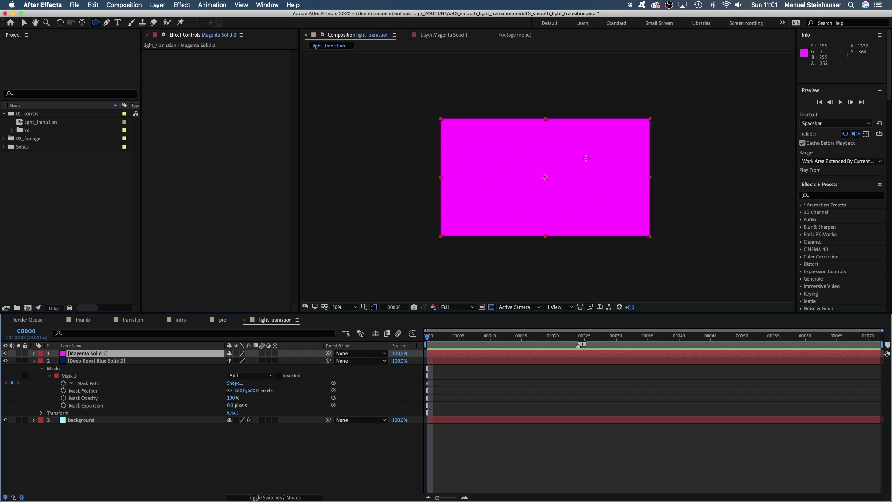
Draw a circular mask on the right side, feather it 470 and keyframe its path.
{"action": "left_click_drag", "start_coordinate": [585, 158], "coordinate": [632, 205]}
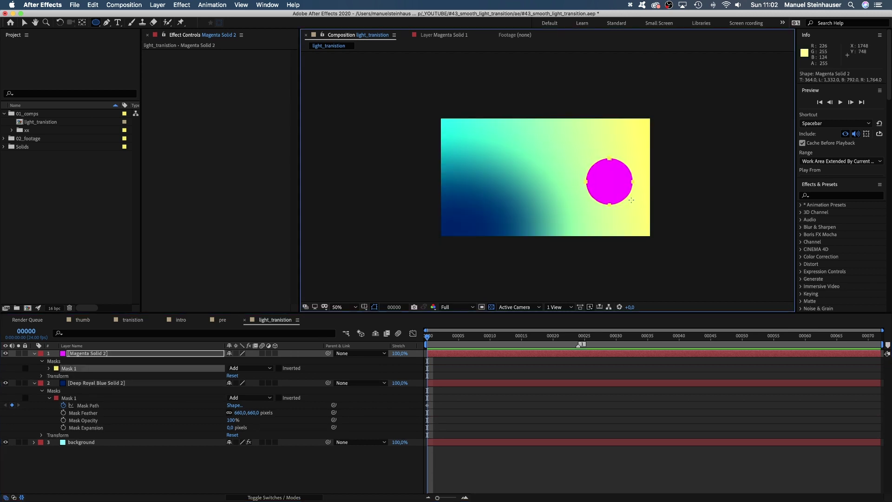
{"action": "left_click", "coordinate": [49, 369]}
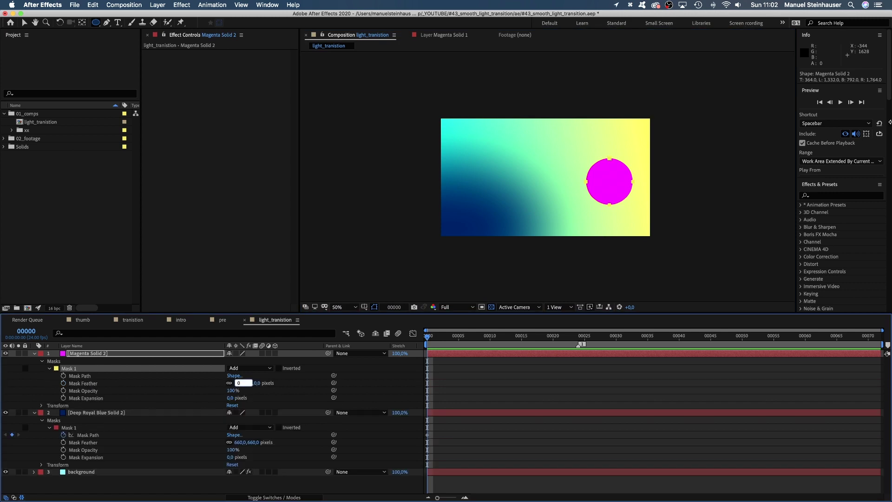
{"action": "type", "text": "470"}
{"action": "key", "text": "Return"}
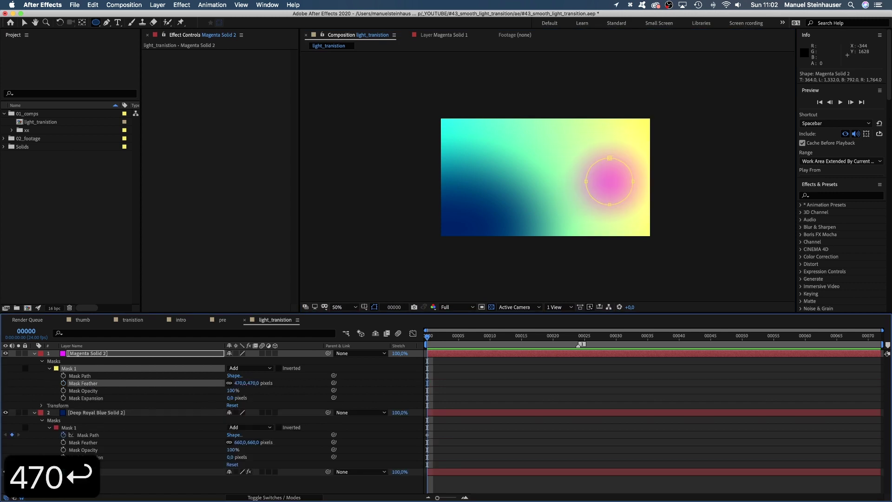
{"action": "left_click", "coordinate": [64, 377]}
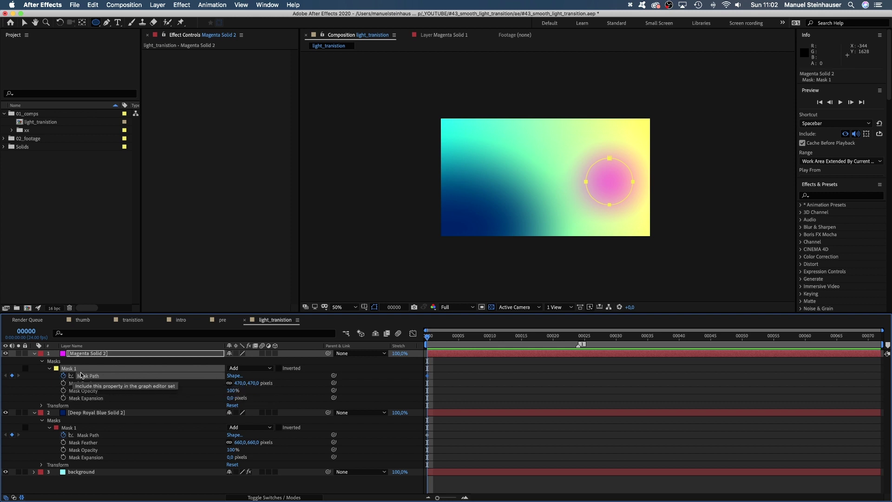
Set the magenta layer's blend mode to Multiply and its opacity to 60%.
{"action": "left_click", "coordinate": [247, 497]}
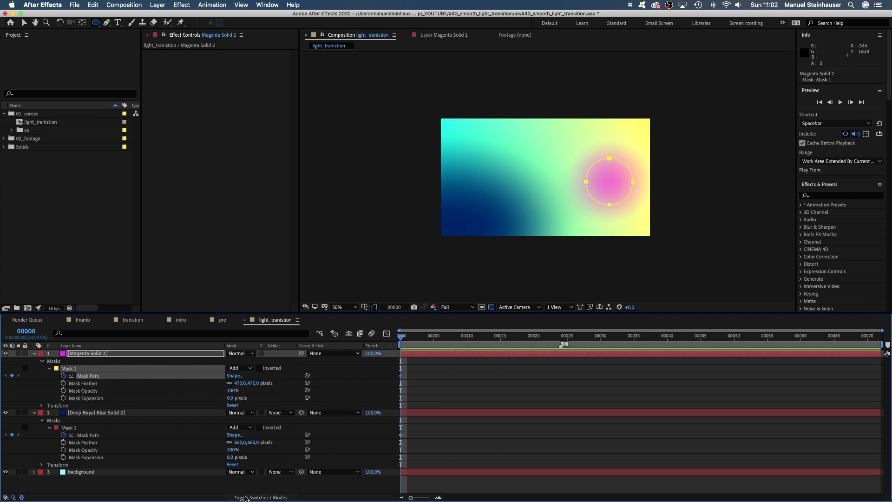
{"action": "left_click", "coordinate": [241, 354]}
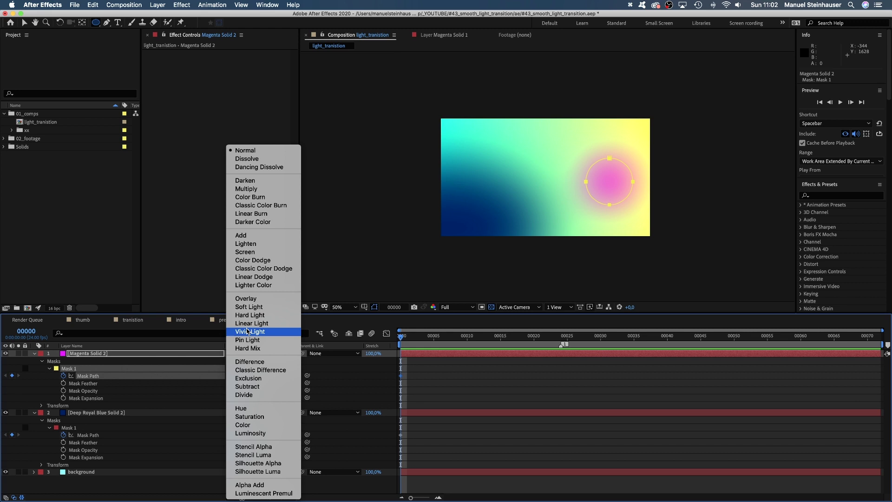
{"action": "left_click", "coordinate": [253, 189]}
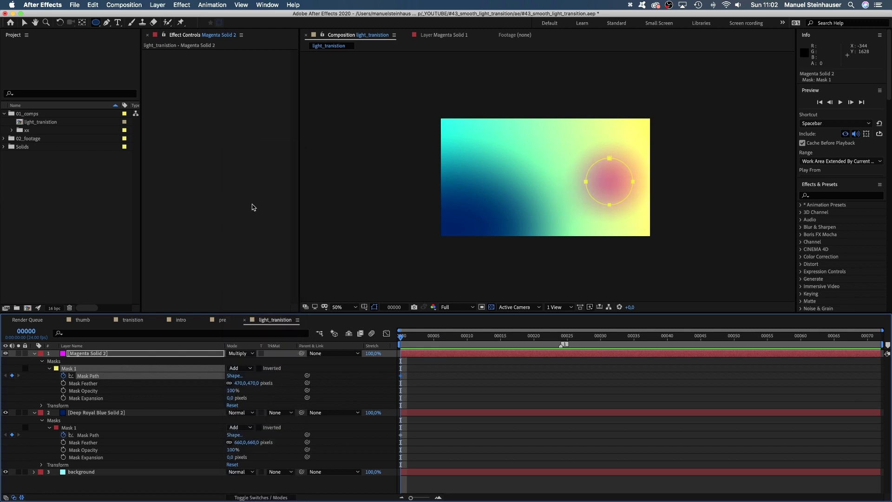
{"action": "left_click", "coordinate": [41, 405]}
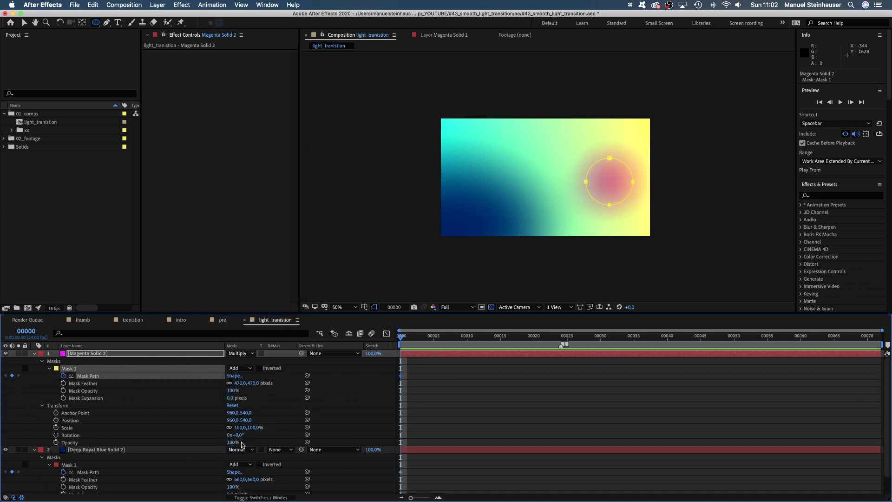
{"action": "type", "text": "60"}
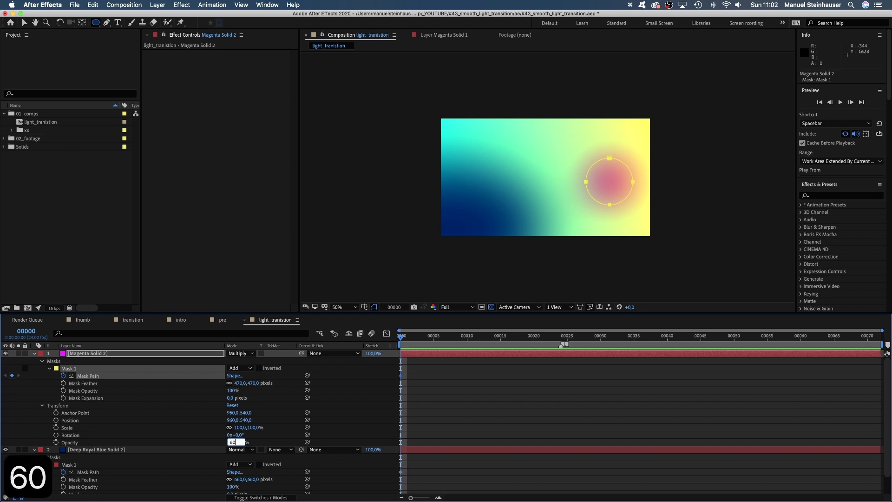
{"action": "key", "text": "Return"}
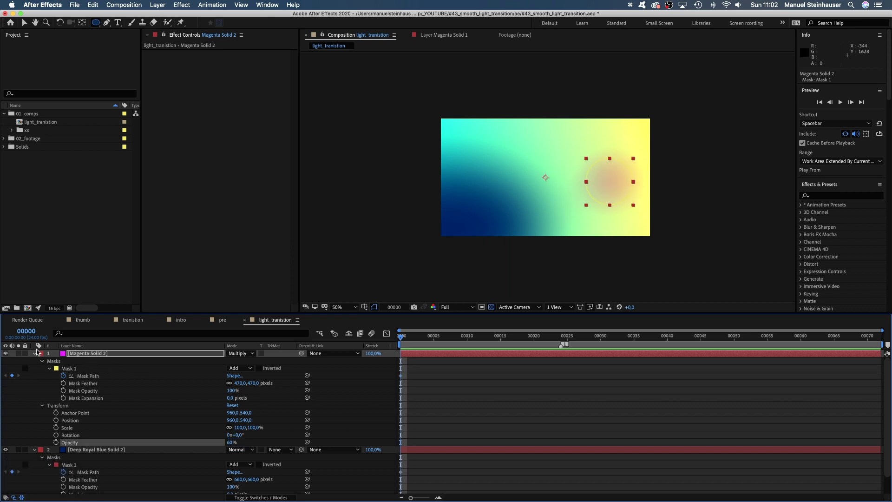
Duplicate Magenta Solid 2 and select the copy's Mask 1 path.
{"action": "left_click", "coordinate": [34, 353]}
{"action": "left_click", "coordinate": [75, 355]}
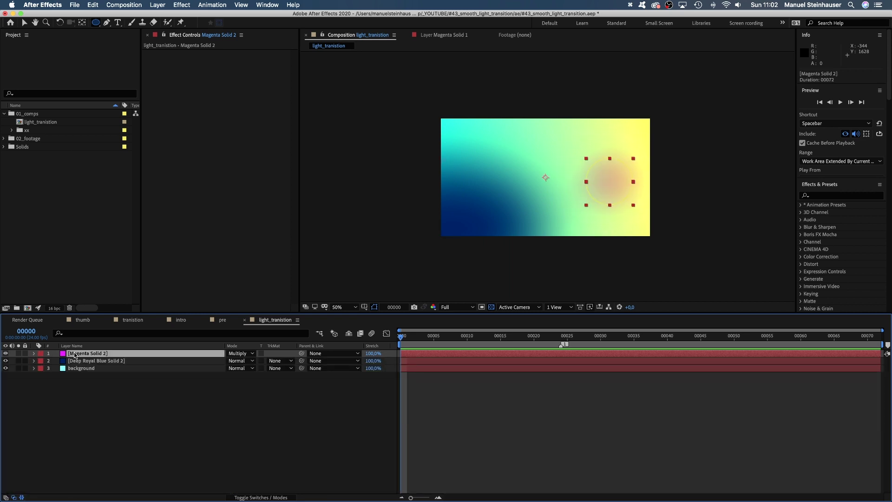
{"action": "key", "text": "super+d"}
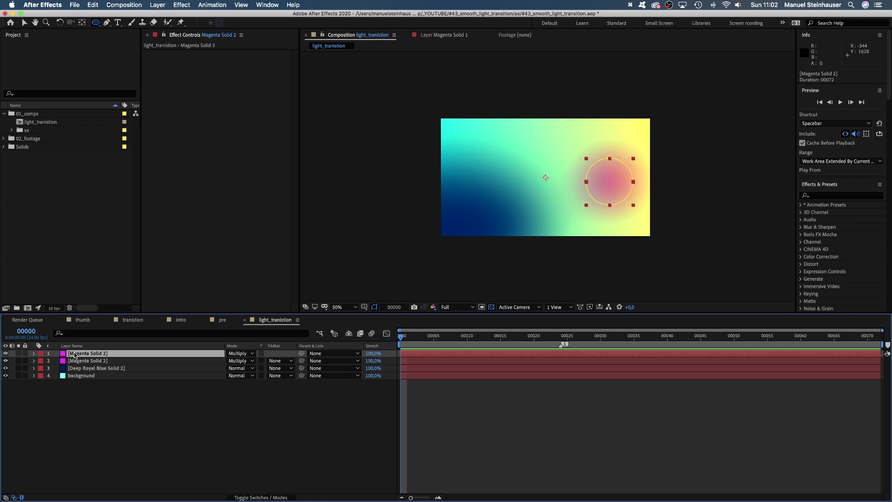
{"action": "left_click", "coordinate": [33, 353]}
{"action": "left_click", "coordinate": [42, 361]}
{"action": "left_click", "coordinate": [49, 368]}
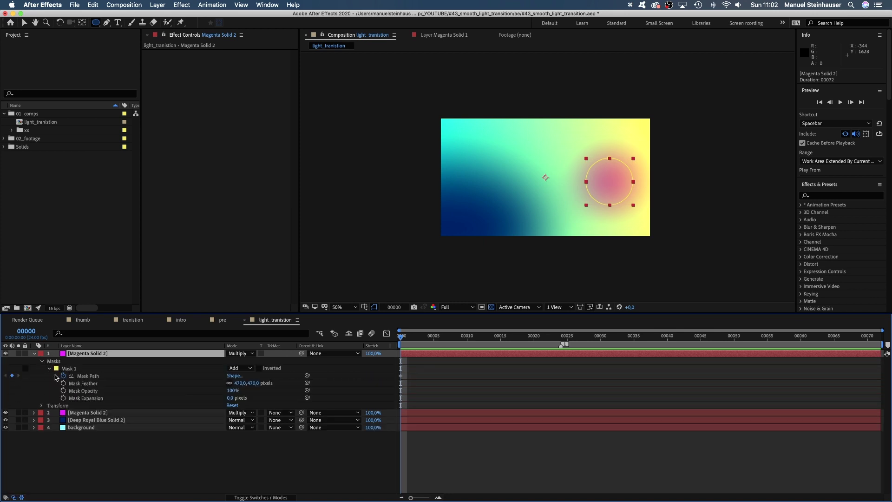
{"action": "left_click", "coordinate": [82, 376]}
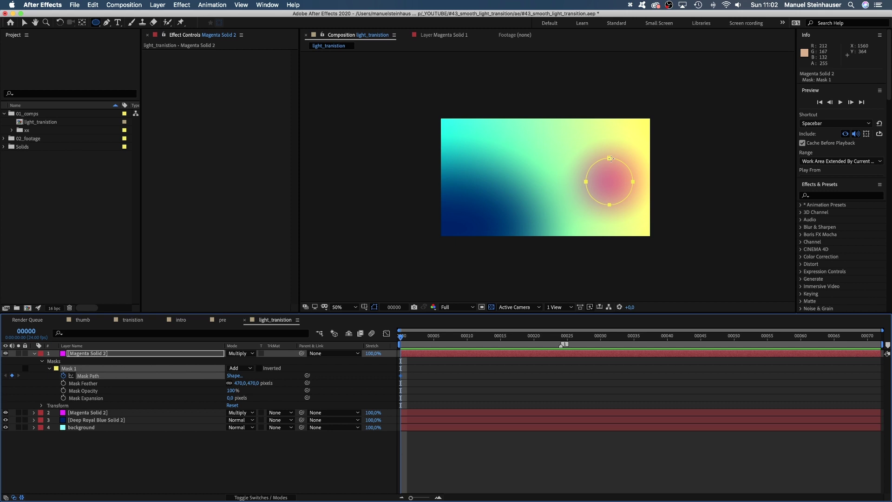
Move the copy's mask up-right and reshape it into an irregular blob.
{"action": "key", "text": "v"}
{"action": "left_click_drag", "start_coordinate": [611, 159], "coordinate": [634, 94]}
{"action": "left_click_drag", "start_coordinate": [673, 120], "coordinate": [676, 133]}
{"action": "left_click_drag", "start_coordinate": [694, 97], "coordinate": [637, 61]}
{"action": "left_click_drag", "start_coordinate": [677, 133], "coordinate": [655, 132]}
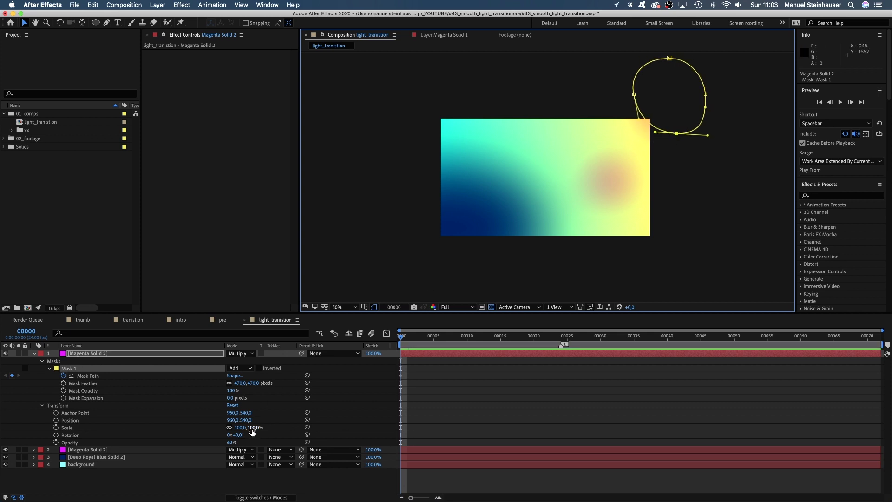
Bring the copy to 100% opacity and switch its blend mode to Add.
{"action": "left_click_drag", "start_coordinate": [229, 443], "coordinate": [246, 441]}
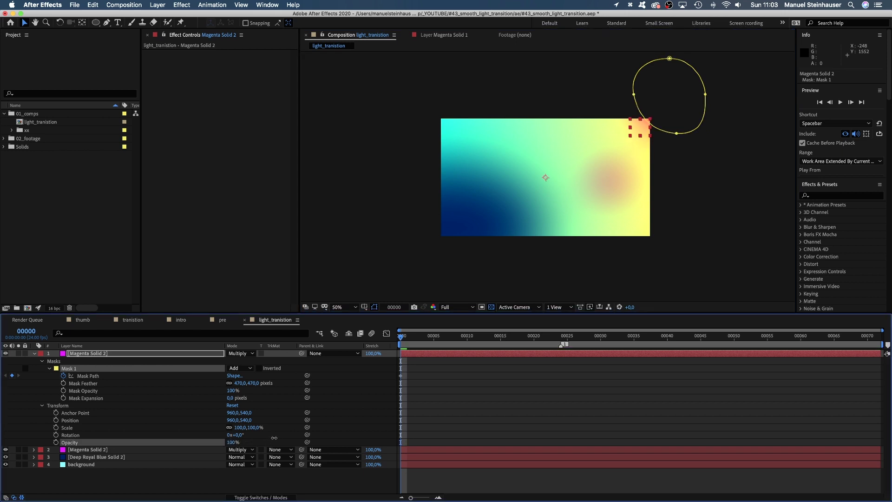
{"action": "left_click", "coordinate": [246, 354]}
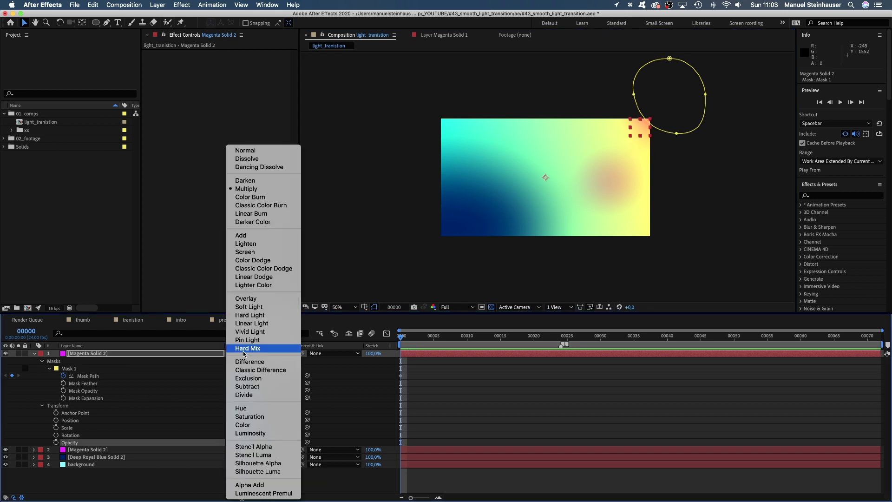
{"action": "left_click", "coordinate": [254, 235]}
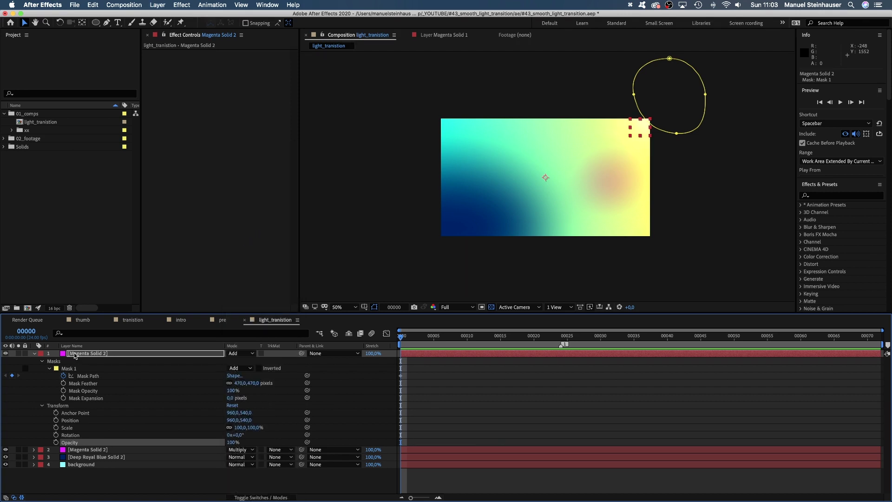
{"action": "left_click", "coordinate": [74, 355]}
Duplicate Magenta Solid 2 and recolour the copy royal blue via Solid Settings.
{"action": "key", "text": "super+d"}
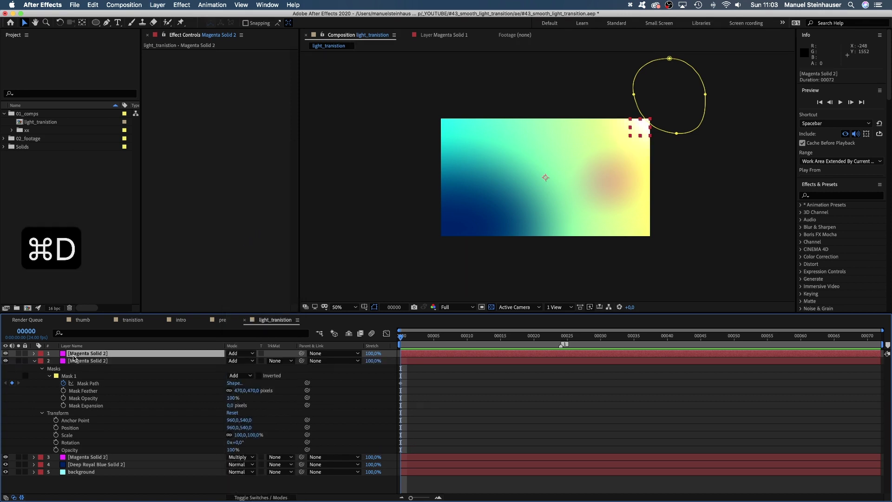
{"action": "key", "text": "super+shift+y"}
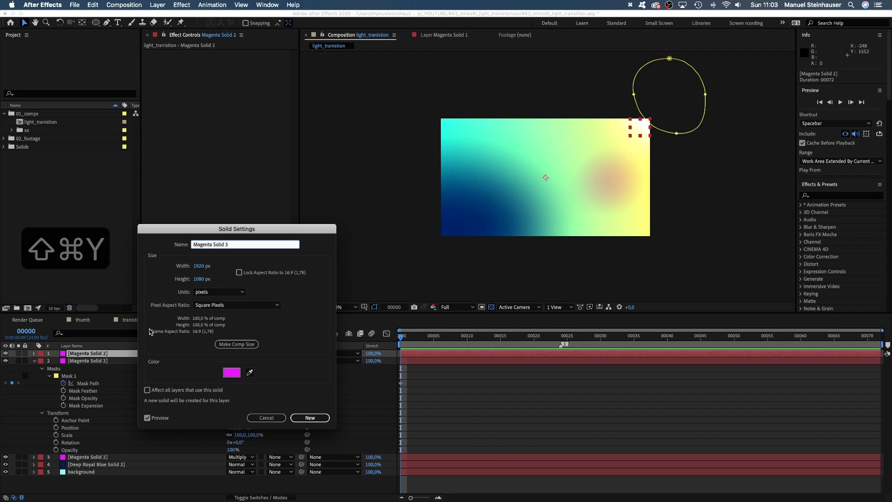
{"action": "left_click", "coordinate": [231, 374]}
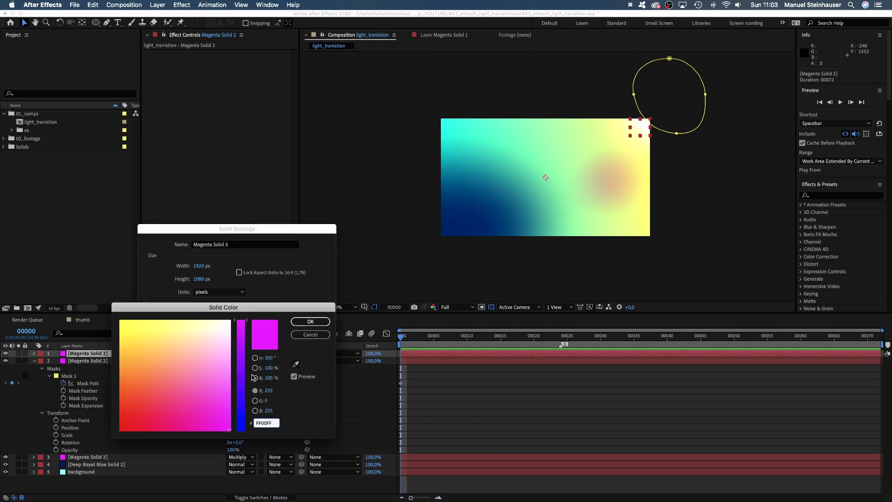
{"action": "left_click_drag", "start_coordinate": [241, 369], "coordinate": [241, 431]}
{"action": "left_click", "coordinate": [197, 362]}
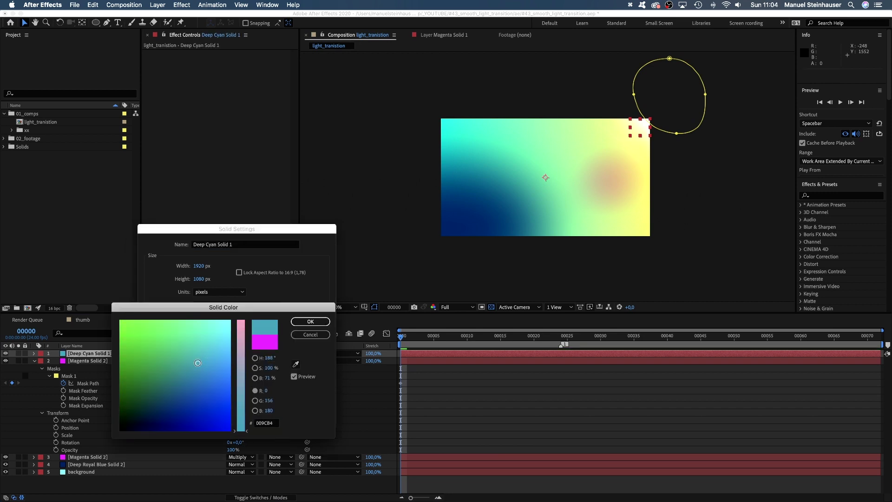
{"action": "left_click_drag", "start_coordinate": [199, 362], "coordinate": [217, 366]}
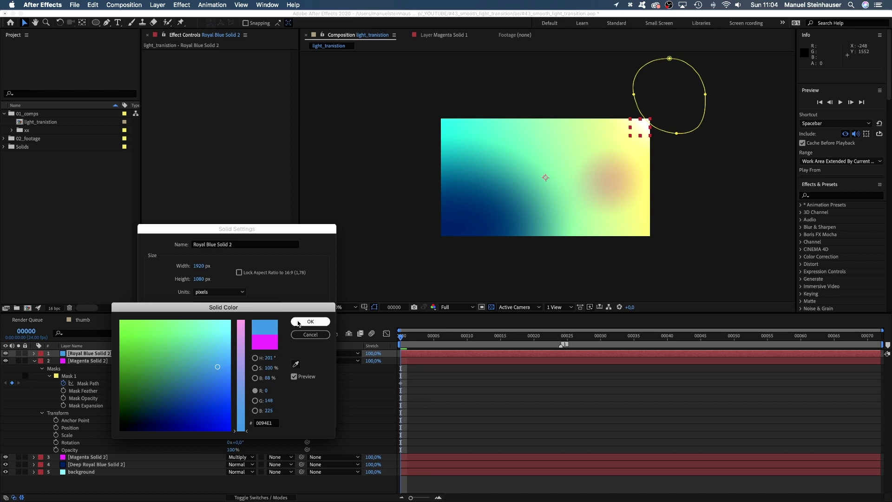
{"action": "left_click", "coordinate": [303, 322]}
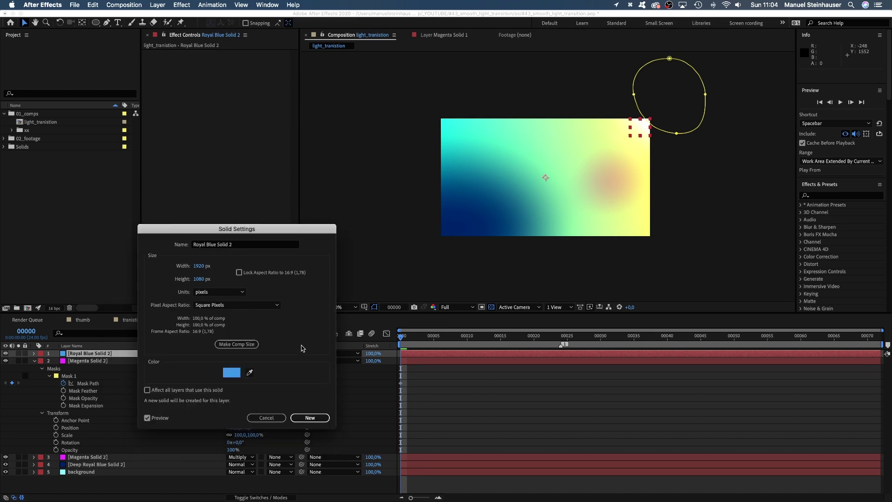
{"action": "left_click", "coordinate": [307, 417]}
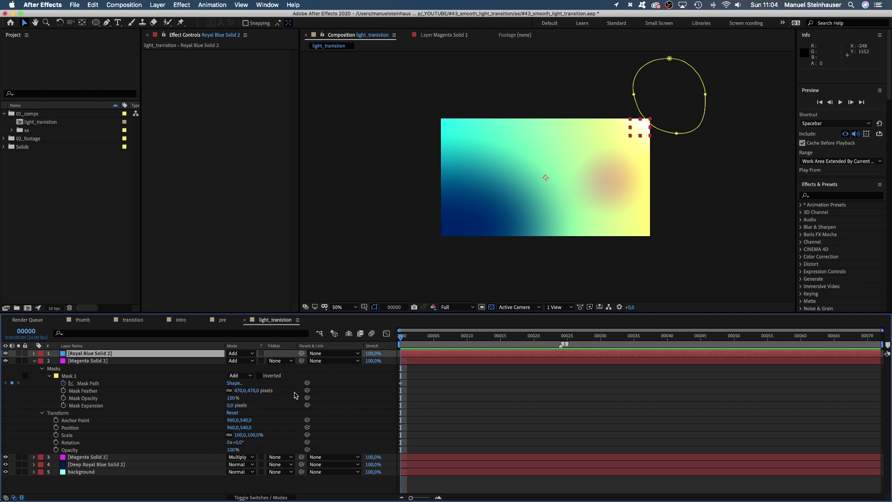
Reshape the blue layer's mask into a tall curved loop at the top right, viewing at 100%.
{"action": "left_click_drag", "start_coordinate": [634, 95], "coordinate": [588, 117]}
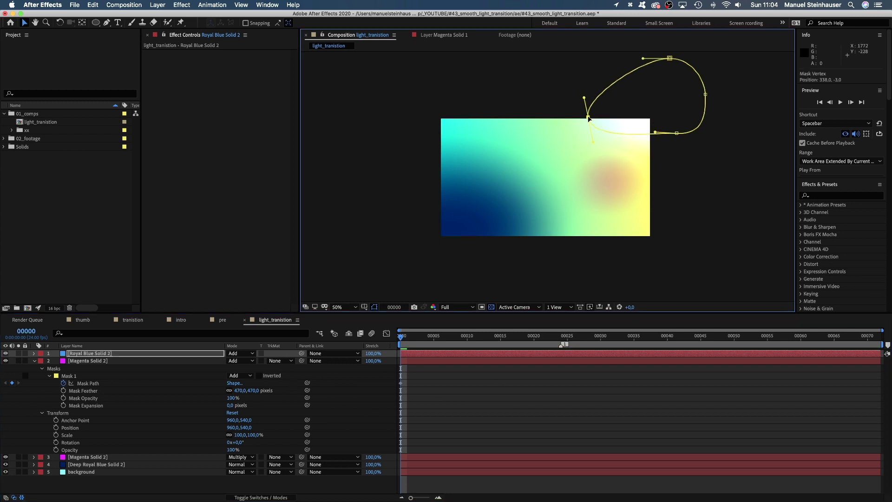
{"action": "left_click_drag", "start_coordinate": [671, 131], "coordinate": [648, 156]}
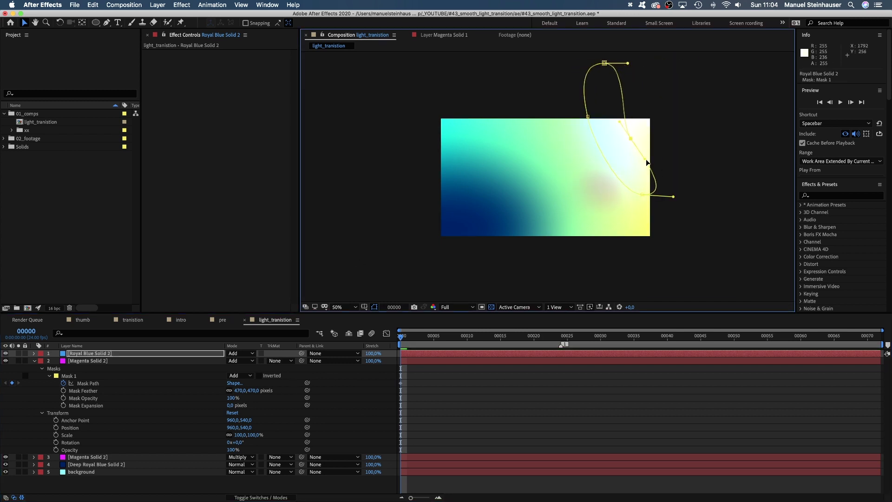
{"action": "left_click_drag", "start_coordinate": [587, 116], "coordinate": [581, 131]}
{"action": "left_click_drag", "start_coordinate": [643, 195], "coordinate": [663, 199]}
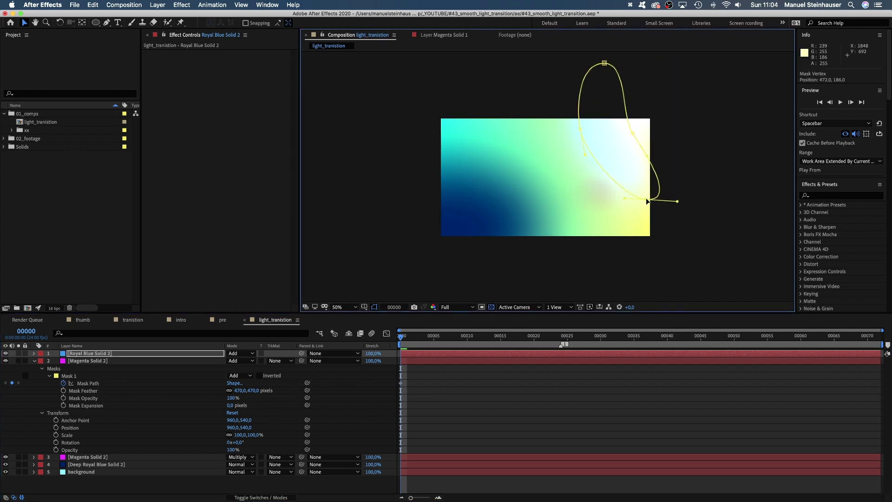
{"action": "left_click", "coordinate": [346, 309]}
{"action": "left_click", "coordinate": [344, 403]}
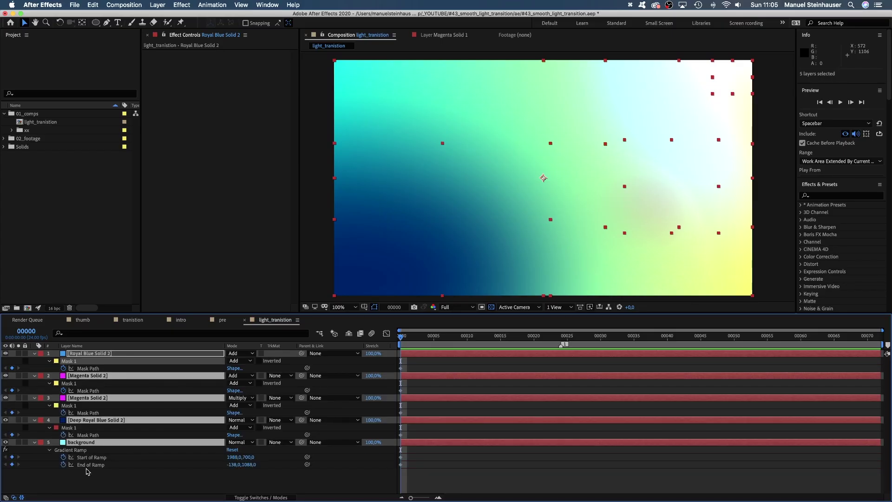
At frame 48, move the Royal Blue Solid 2 mask loop off the frame to the left.
{"action": "left_click_drag", "start_coordinate": [633, 335], "coordinate": [722, 350]}
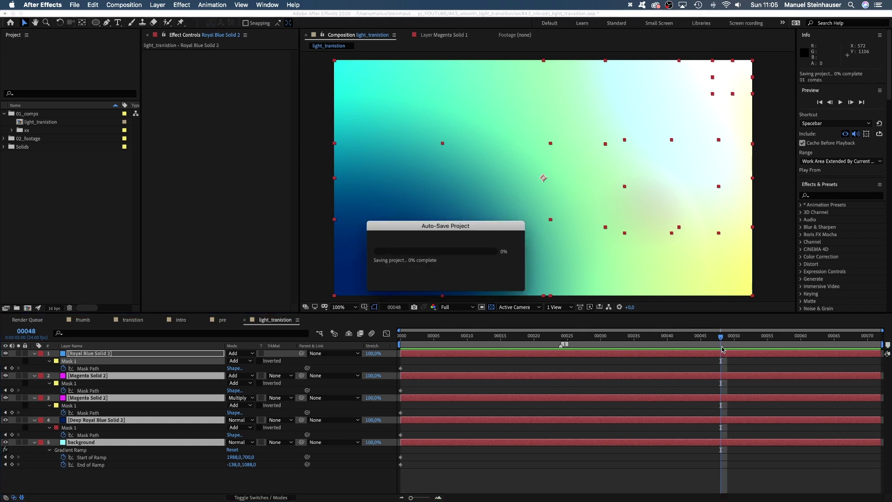
{"action": "left_click", "coordinate": [64, 361]}
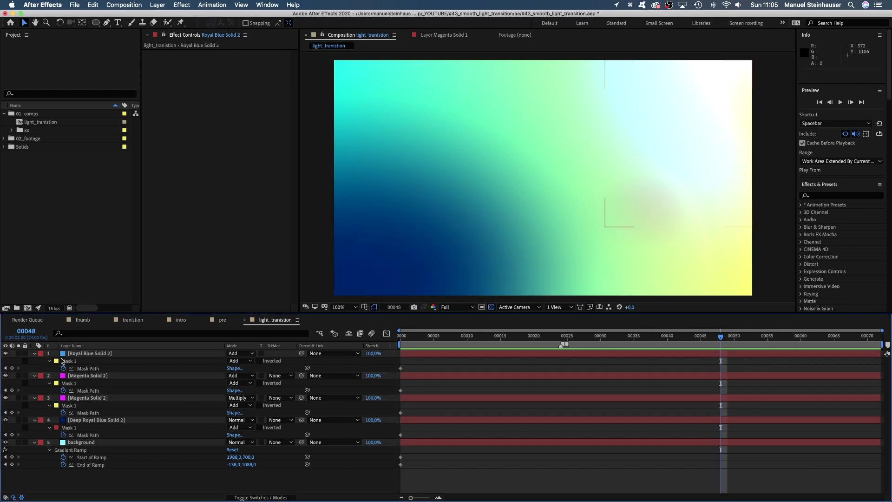
{"action": "left_click", "coordinate": [80, 354]}
{"action": "left_click", "coordinate": [85, 369]}
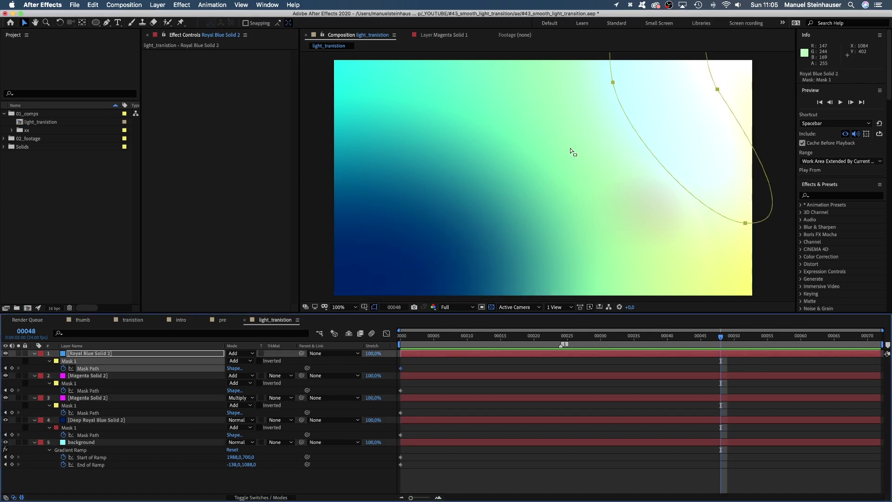
{"action": "left_click", "coordinate": [355, 307]}
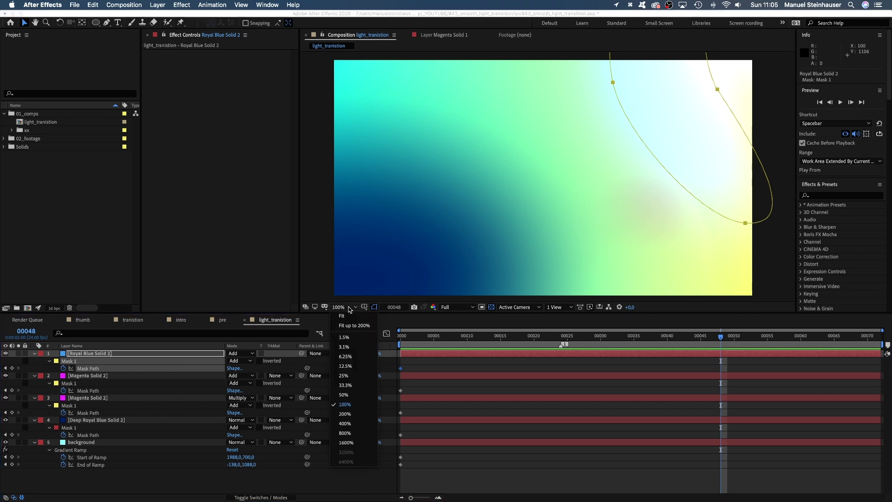
{"action": "left_click", "coordinate": [343, 395]}
{"action": "left_click_drag", "start_coordinate": [577, 131], "coordinate": [364, 212]}
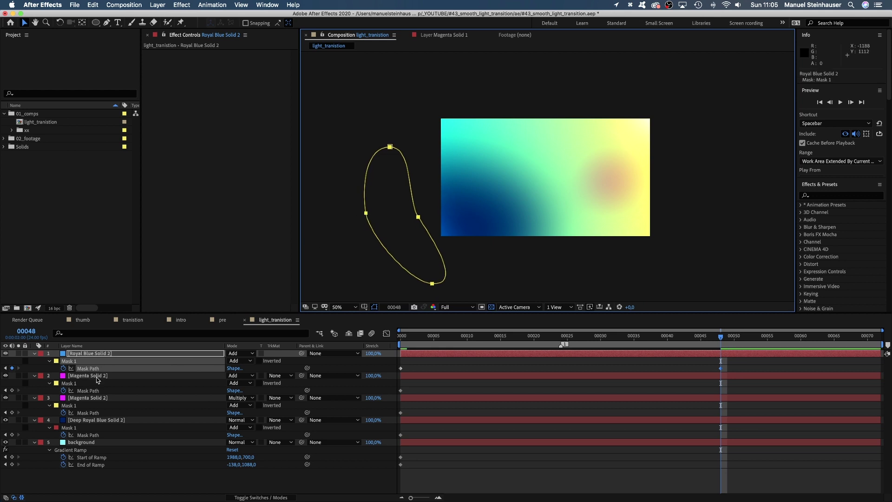
Move both Magenta Solid 2 masks and the Deep Royal Blue mask off the frame.
{"action": "left_click", "coordinate": [84, 390]}
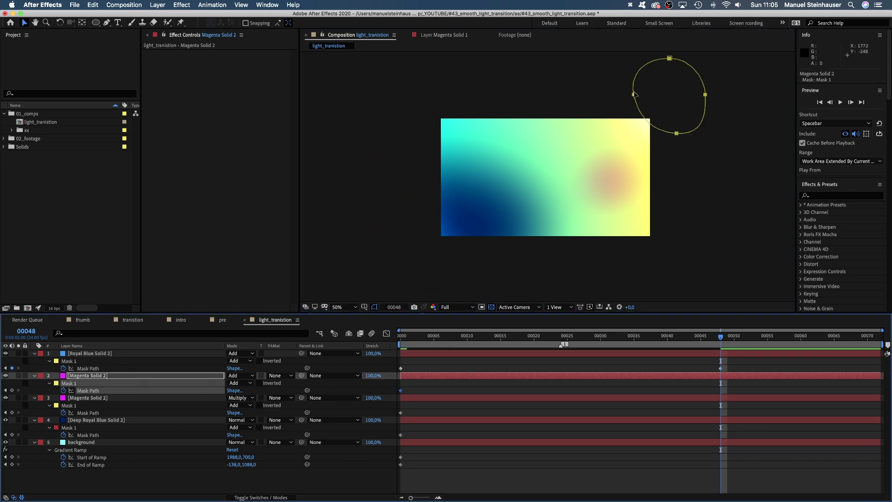
{"action": "left_click_drag", "start_coordinate": [634, 94], "coordinate": [352, 245]}
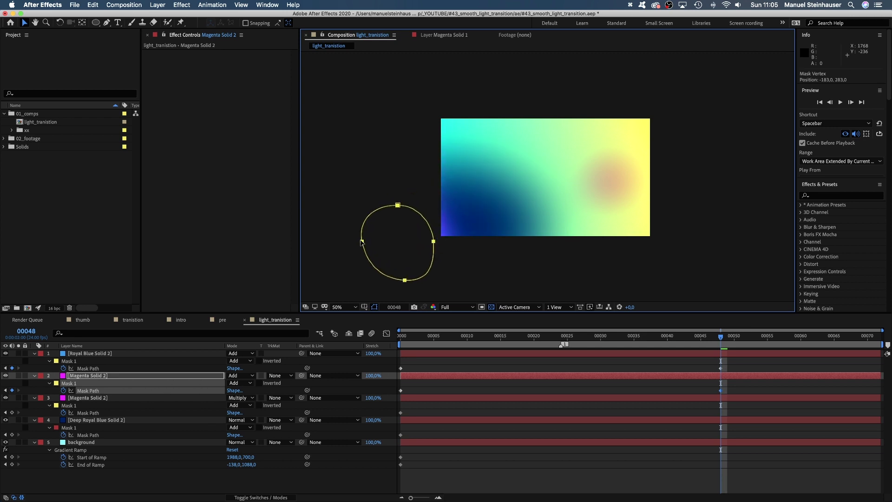
{"action": "left_click", "coordinate": [87, 413]}
{"action": "left_click_drag", "start_coordinate": [584, 181], "coordinate": [406, 265]}
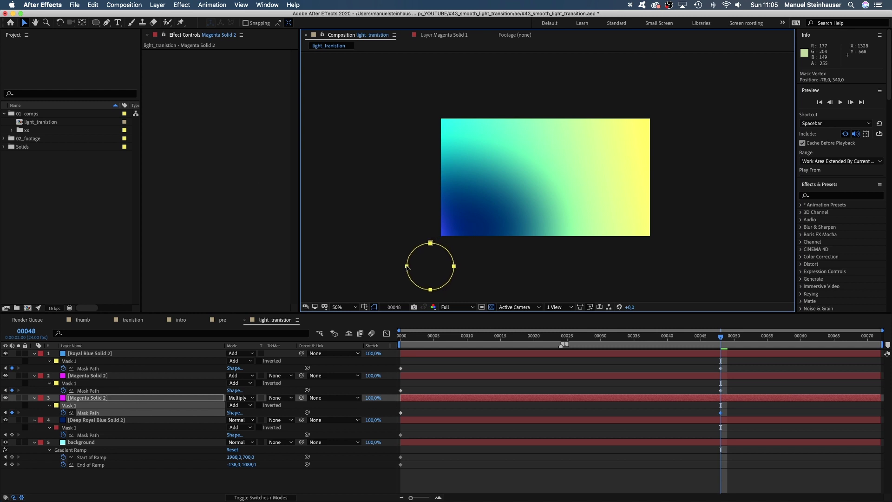
{"action": "left_click", "coordinate": [89, 435]}
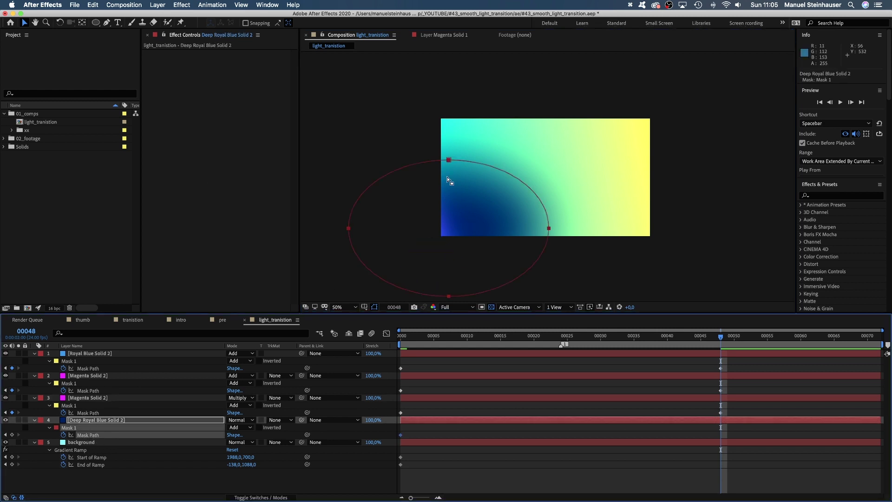
{"action": "left_click_drag", "start_coordinate": [450, 161], "coordinate": [712, 259]}
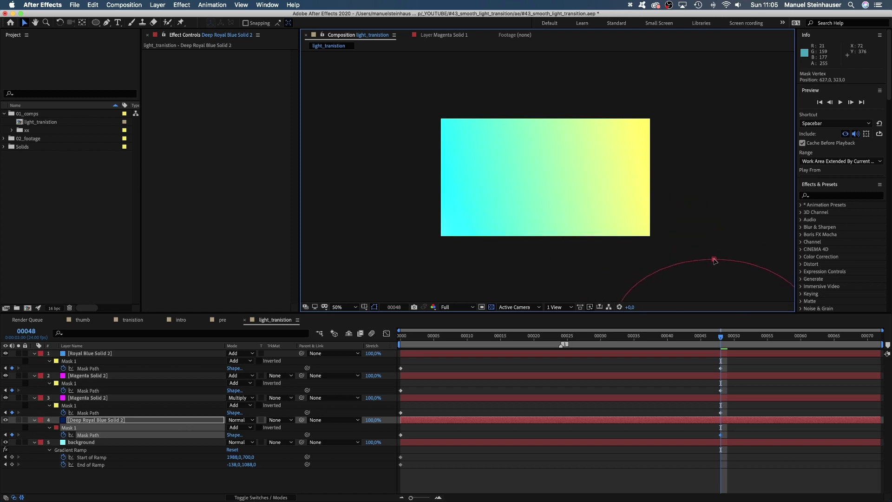
At frame 48, move the ramp start to 440,-304 and end to 2290,1396, flipping yellow to upper left.
{"action": "left_click", "coordinate": [86, 458]}
{"action": "left_click_drag", "start_coordinate": [656, 199], "coordinate": [659, 195]}
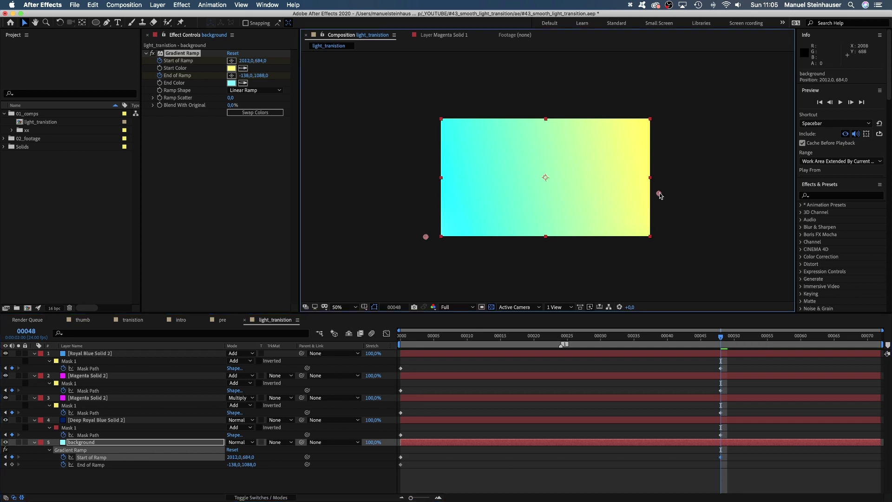
{"action": "left_click_drag", "start_coordinate": [656, 158], "coordinate": [490, 89]}
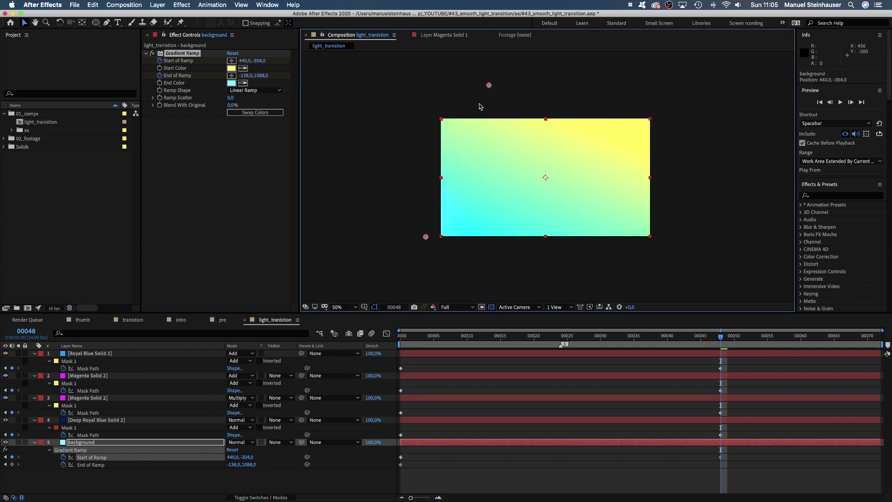
{"action": "left_click_drag", "start_coordinate": [426, 236], "coordinate": [690, 273]}
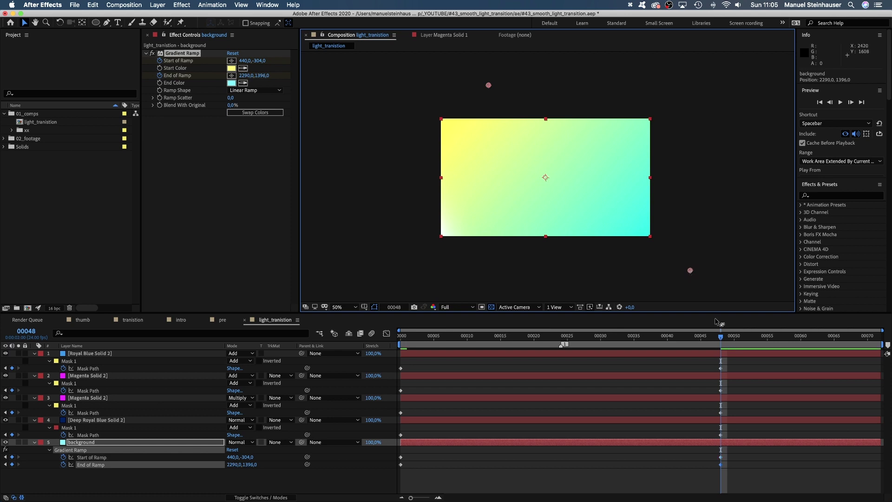
{"action": "left_click", "coordinate": [340, 307]}
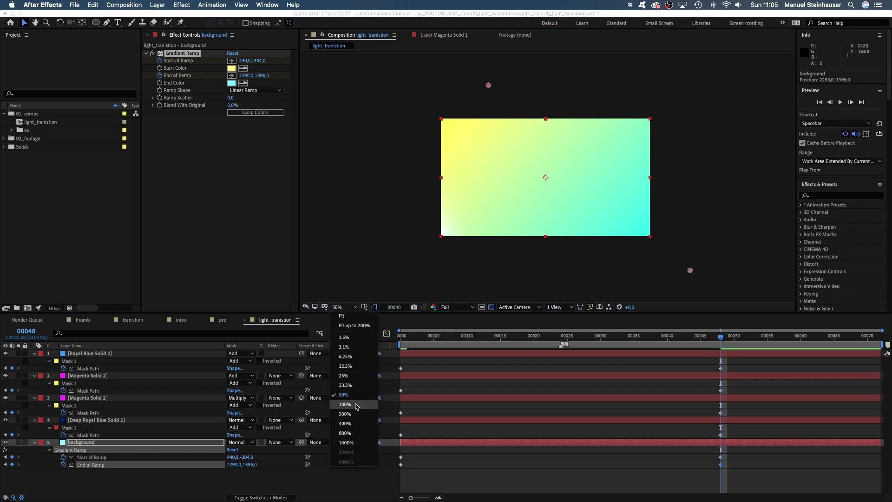
{"action": "left_click", "coordinate": [346, 407]}
{"action": "left_click_drag", "start_coordinate": [700, 339], "coordinate": [507, 344]}
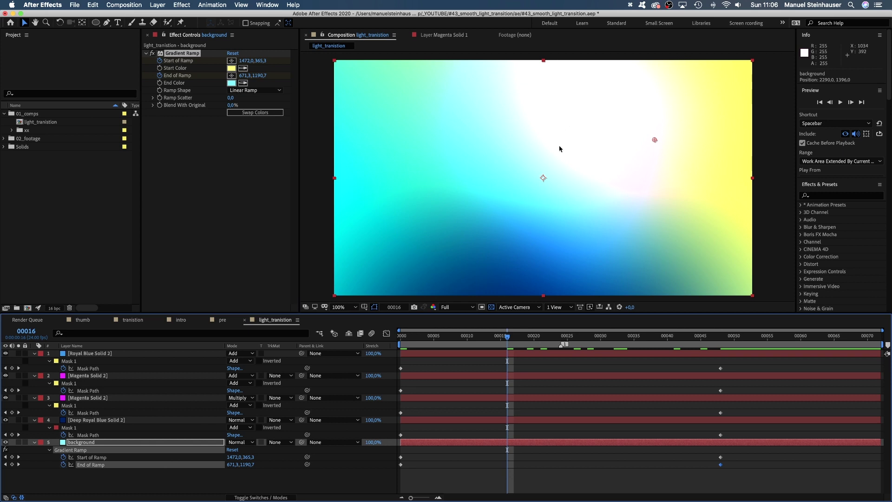
At frame 6, marquee-select all mask and gradient keyframes and show them in the Graph Editor.
{"action": "left_click_drag", "start_coordinate": [499, 338], "coordinate": [470, 345]}
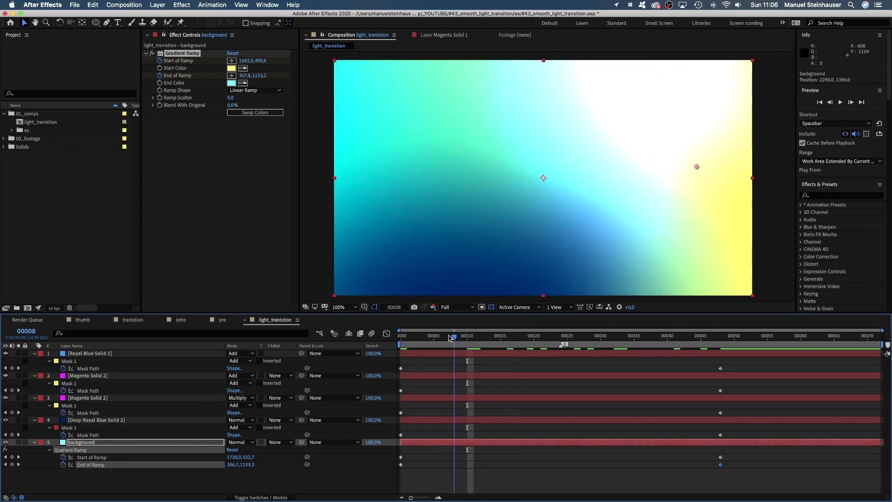
{"action": "left_click_drag", "start_coordinate": [449, 336], "coordinate": [444, 336]}
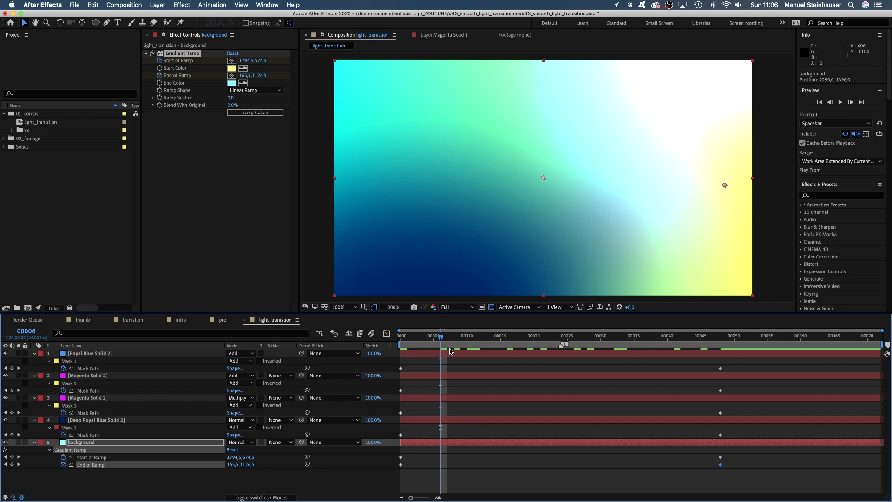
{"action": "left_click_drag", "start_coordinate": [757, 367], "coordinate": [393, 483]}
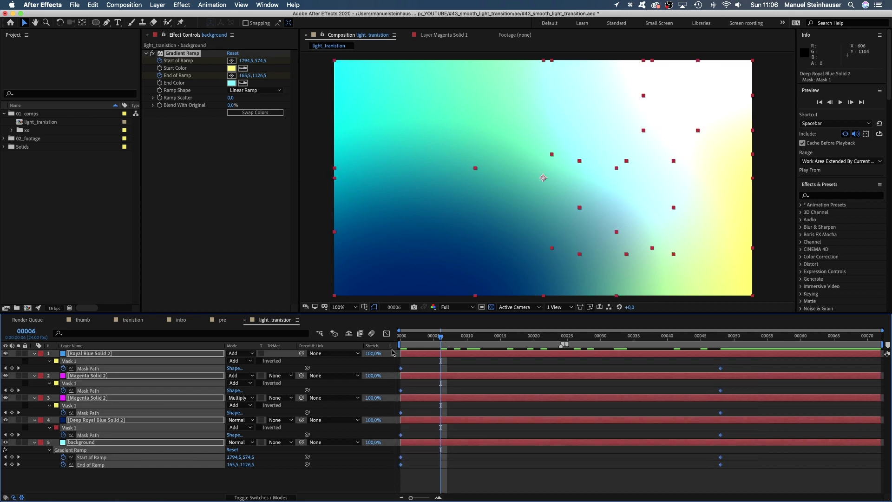
{"action": "left_click", "coordinate": [386, 334]}
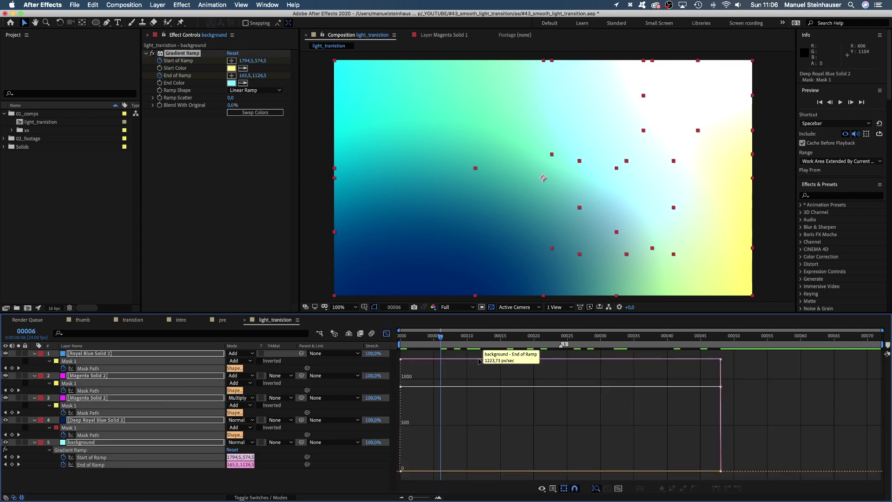
With snapping on and the speed graph shown, drag the first and last keyframes' influence handles for heavy easing.
{"action": "left_click", "coordinate": [575, 488]}
{"action": "left_click", "coordinate": [542, 487]}
{"action": "left_click", "coordinate": [565, 428]}
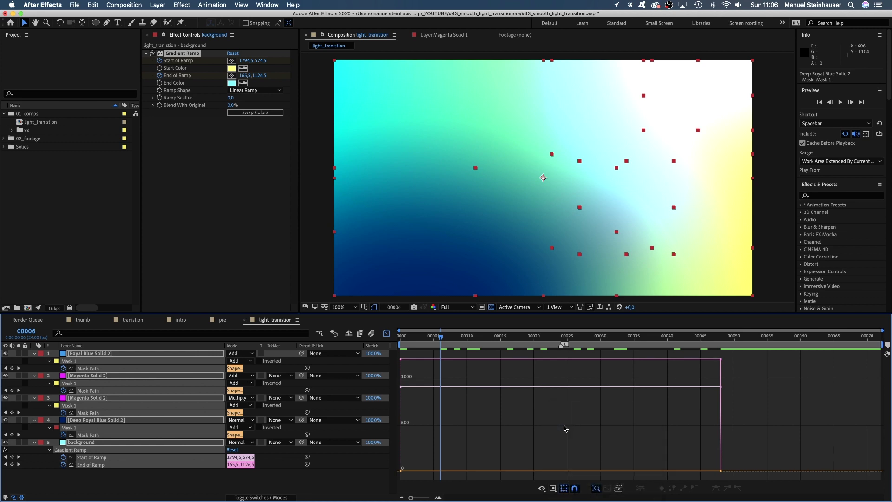
{"action": "left_click_drag", "start_coordinate": [411, 356], "coordinate": [395, 460]}
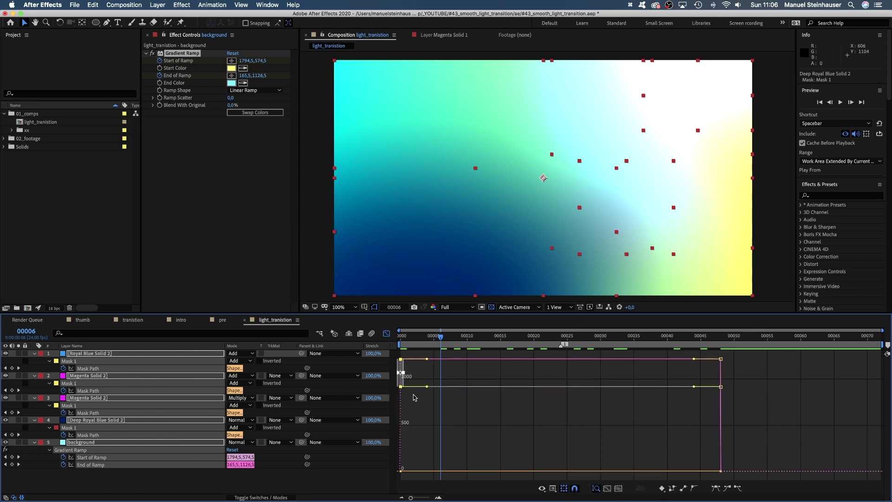
{"action": "left_click_drag", "start_coordinate": [435, 376], "coordinate": [519, 473]}
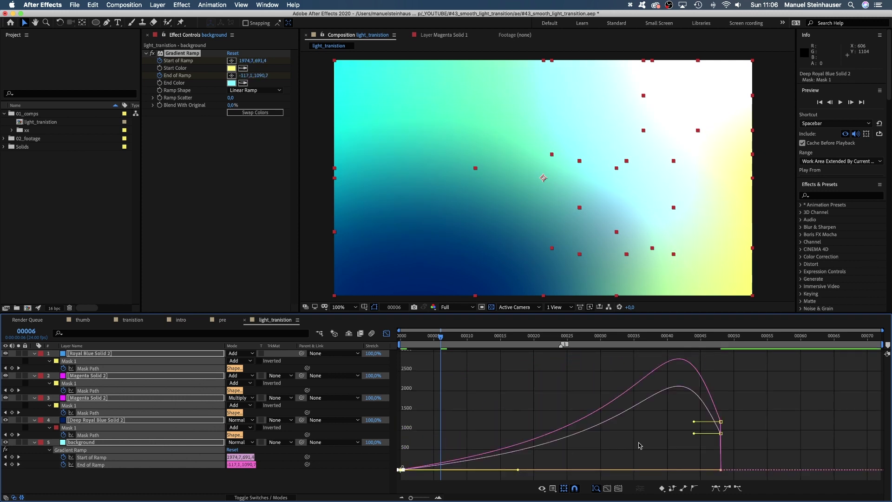
{"action": "left_click", "coordinate": [721, 431]}
{"action": "left_click_drag", "start_coordinate": [695, 425], "coordinate": [619, 473]}
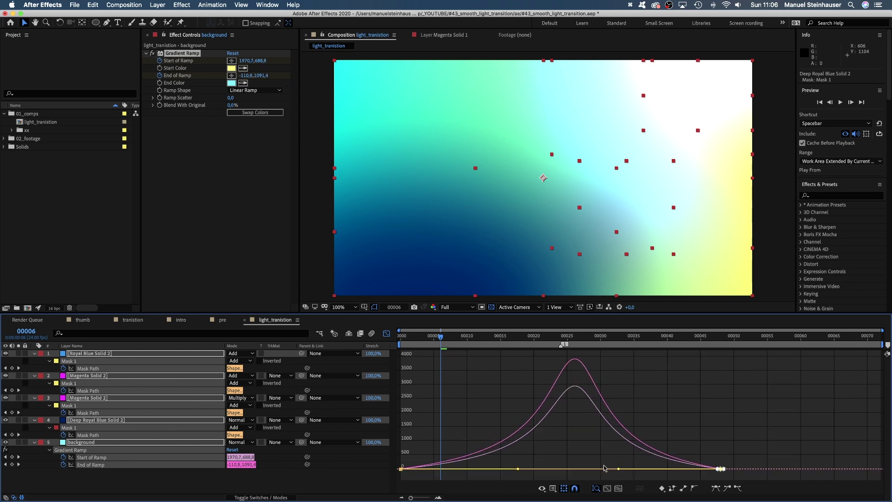
Refine the opening ease so speed peaks around frame 25, then preview from the start.
{"action": "left_click", "coordinate": [400, 467]}
{"action": "left_click_drag", "start_coordinate": [518, 468], "coordinate": [506, 468]}
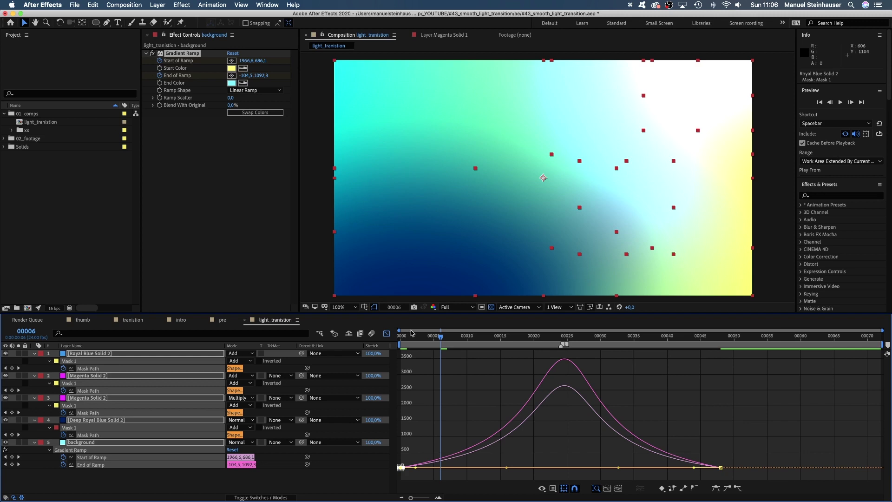
{"action": "left_click_drag", "start_coordinate": [421, 335], "coordinate": [400, 336]}
{"action": "key", "text": "space"}
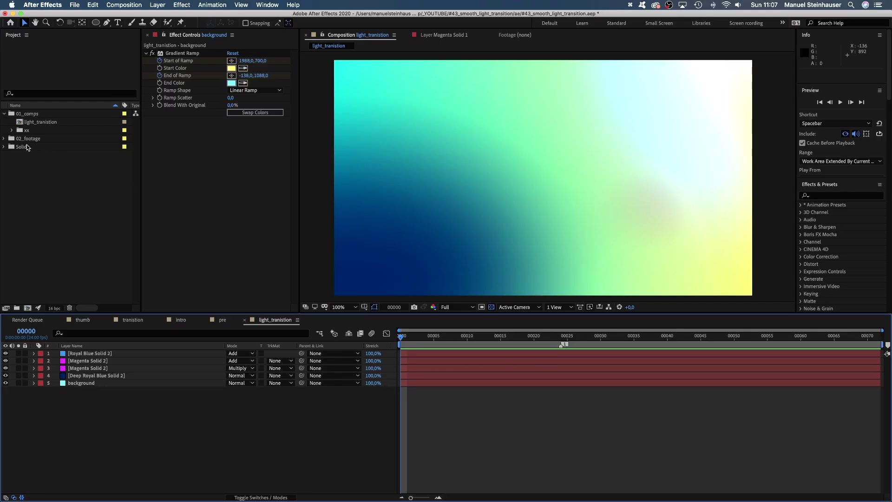
Add the first unsplash photo from 02_footage to the timeline, trimmed to end at frame 24.
{"action": "left_click", "coordinate": [3, 138]}
{"action": "left_click", "coordinate": [40, 157]}
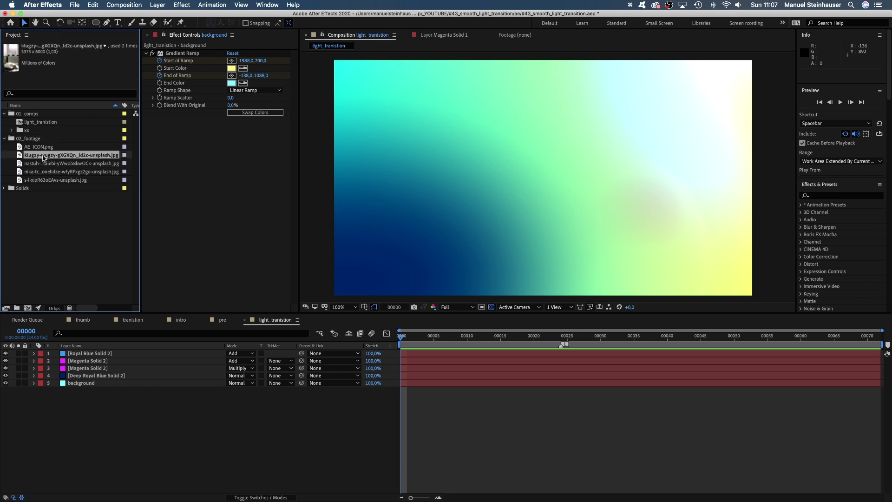
{"action": "left_click_drag", "start_coordinate": [43, 157], "coordinate": [90, 432]}
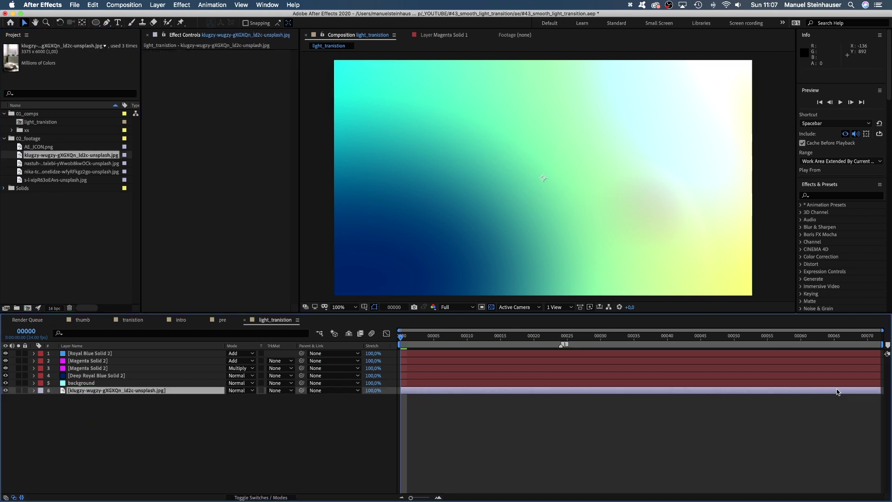
{"action": "left_click_drag", "start_coordinate": [880, 391], "coordinate": [561, 405]}
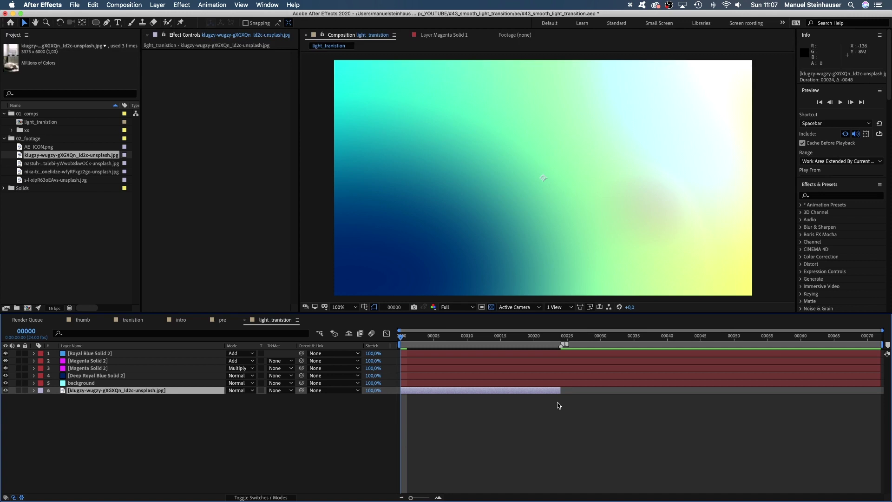
Add the second unsplash photo starting at frame 24.
{"action": "left_click", "coordinate": [36, 164]}
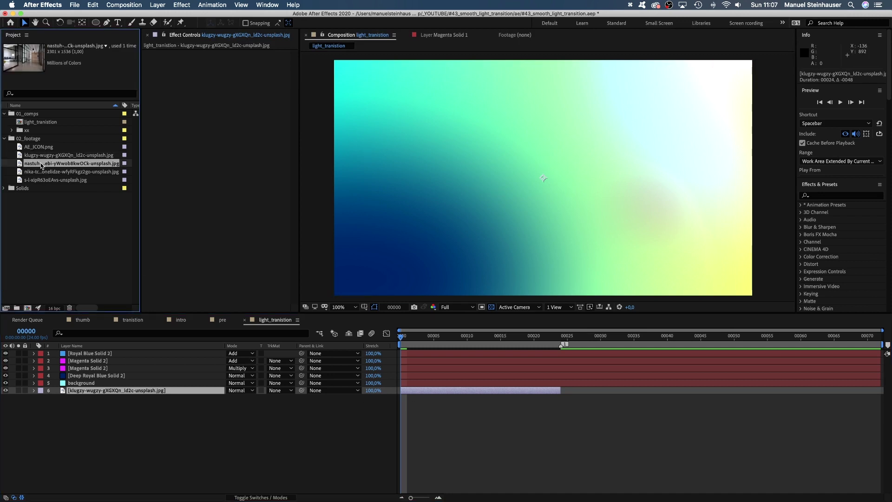
{"action": "left_click_drag", "start_coordinate": [40, 163], "coordinate": [593, 390]}
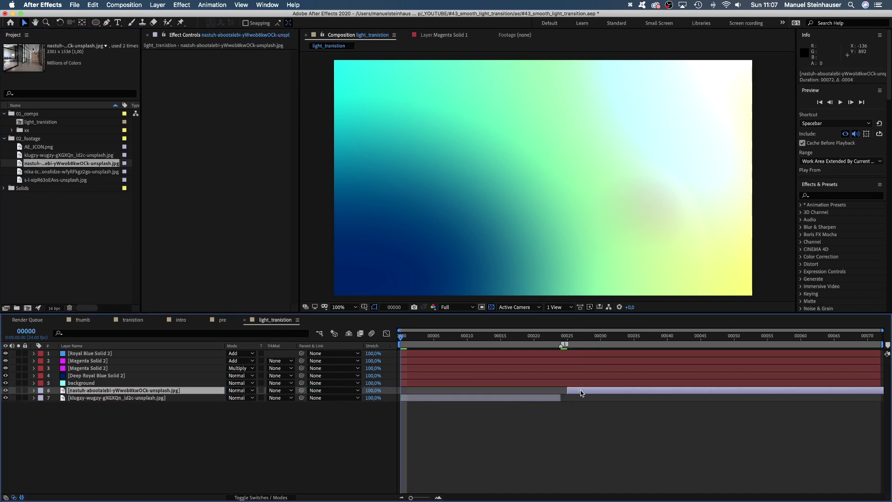
{"action": "left_click_drag", "start_coordinate": [554, 338], "coordinate": [560, 341]}
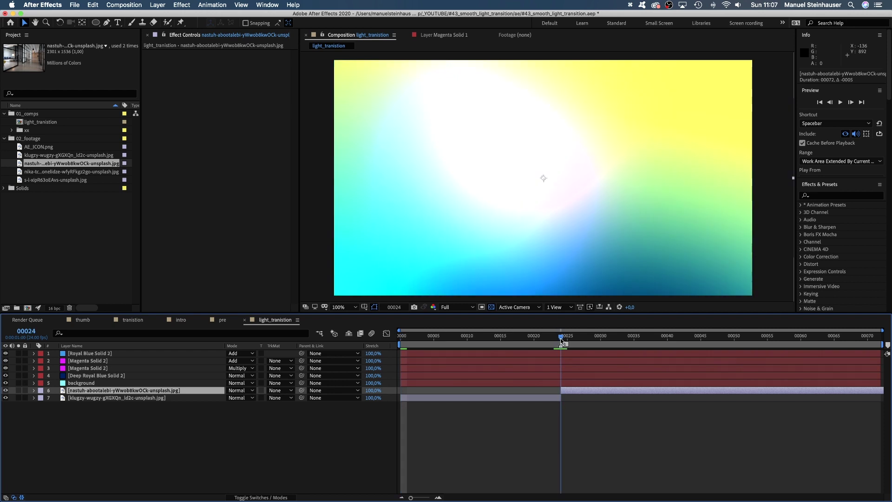
Create a white FFFFFF full-frame solid named 'mask' at the top of the layer stack.
{"action": "key", "text": "super+y"}
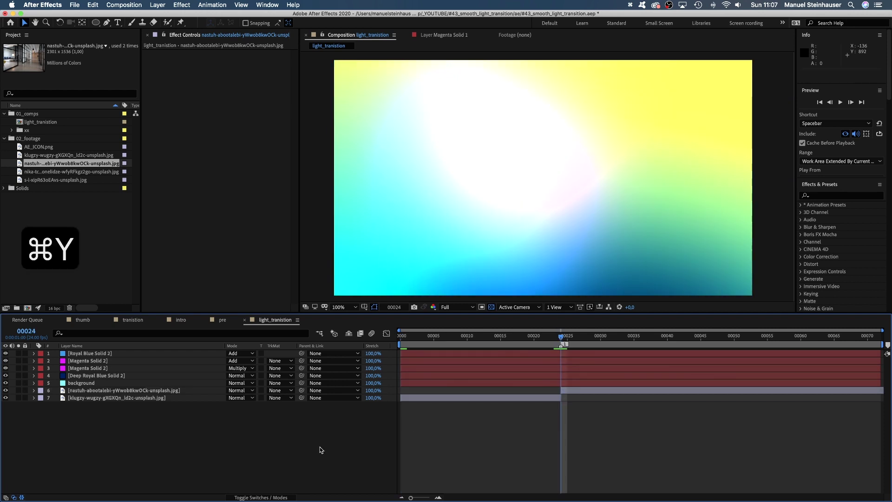
{"action": "left_click", "coordinate": [387, 273]}
{"action": "type", "text": "ffffff"}
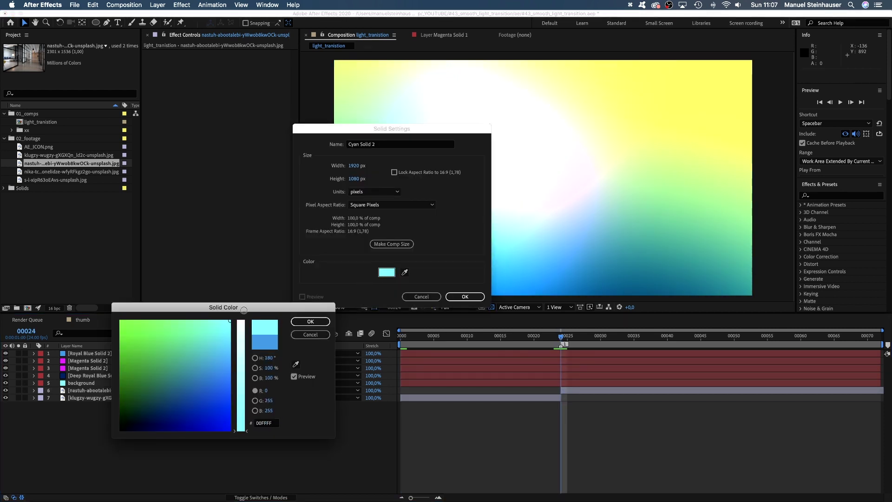
{"action": "left_click", "coordinate": [306, 325]}
{"action": "left_click", "coordinate": [383, 144]}
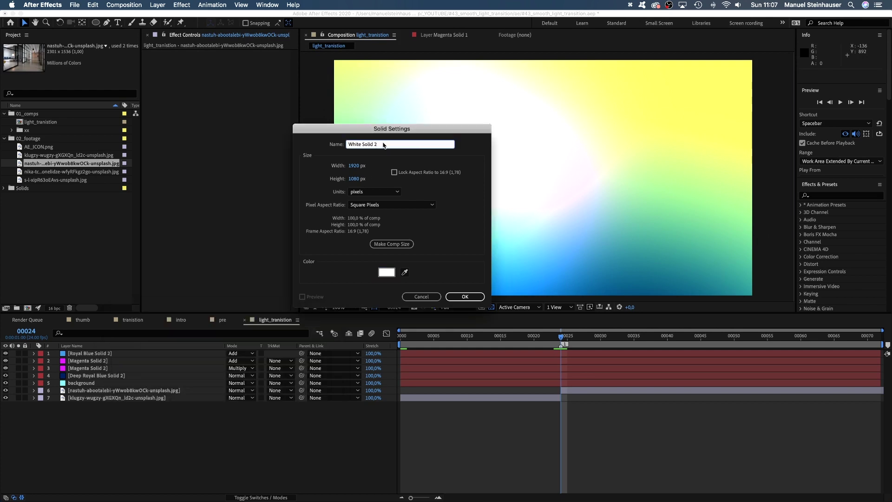
{"action": "type", "text": "mask"}
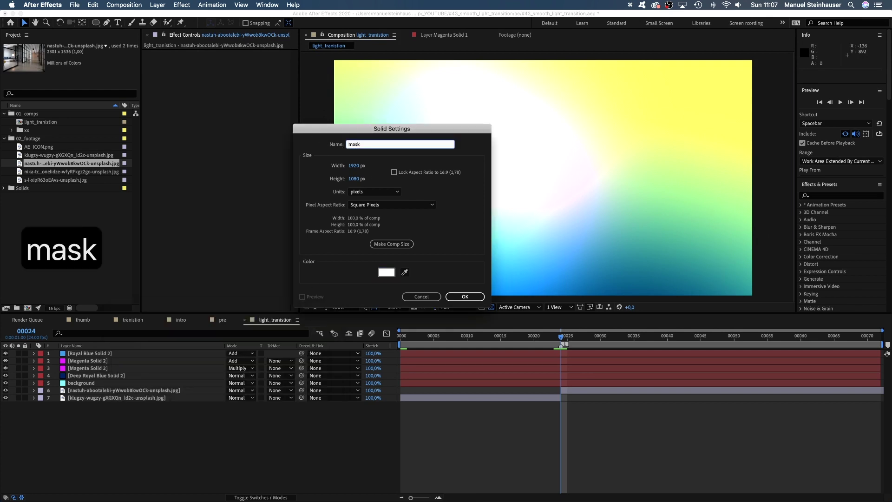
{"action": "key", "text": "Return"}
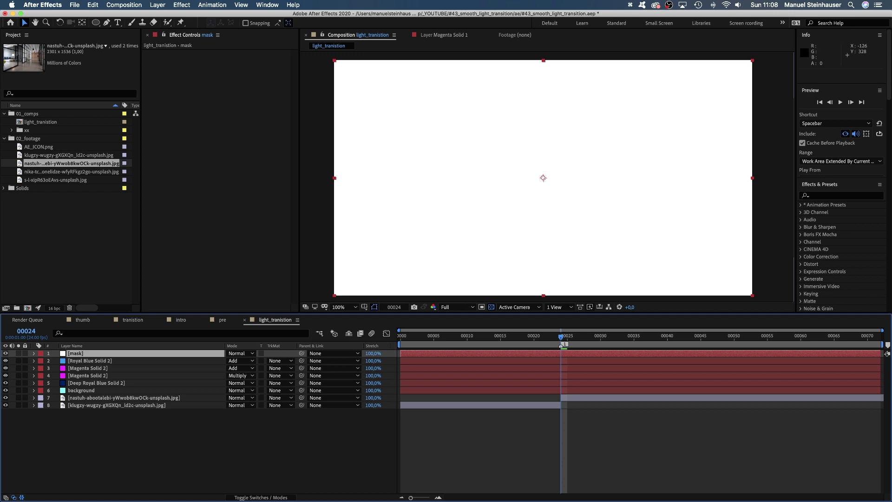
{"action": "left_click", "coordinate": [344, 307]}
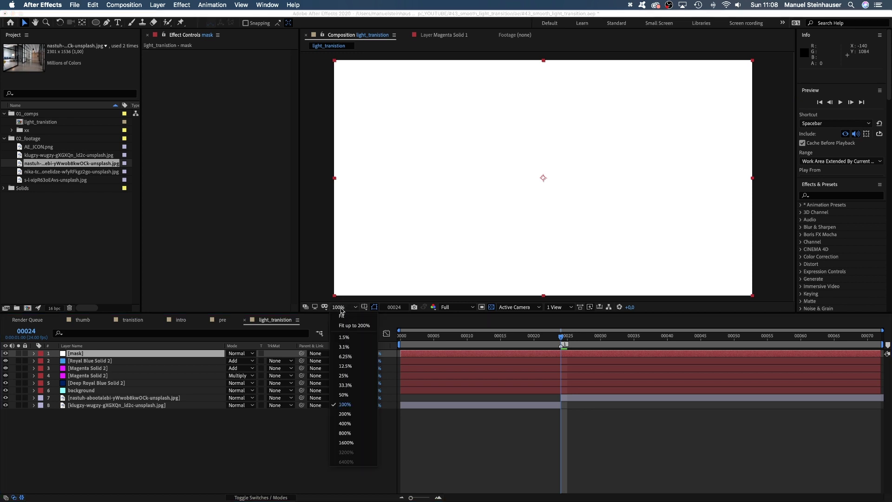
At 25% zoom, draw an elliptical mask on the mask layer, tilted about -24° near the upper right.
{"action": "left_click", "coordinate": [346, 371]}
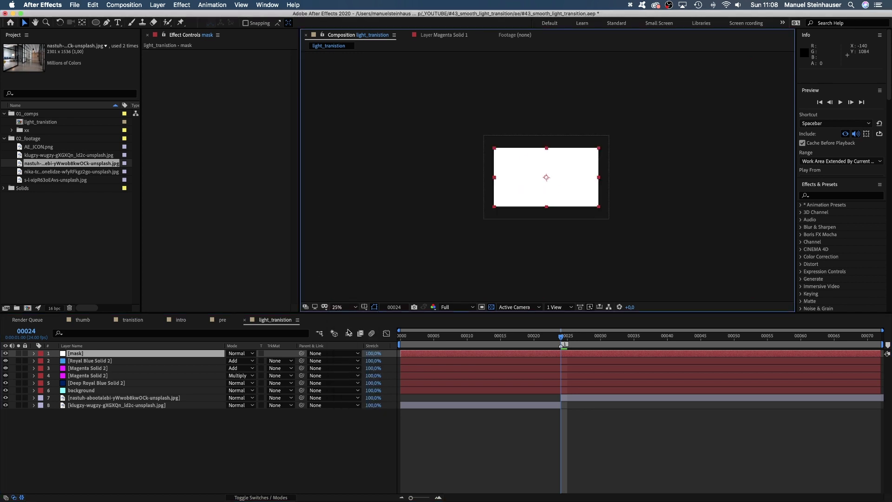
{"action": "left_click", "coordinate": [96, 23]}
{"action": "left_click_drag", "start_coordinate": [591, 90], "coordinate": [652, 207]}
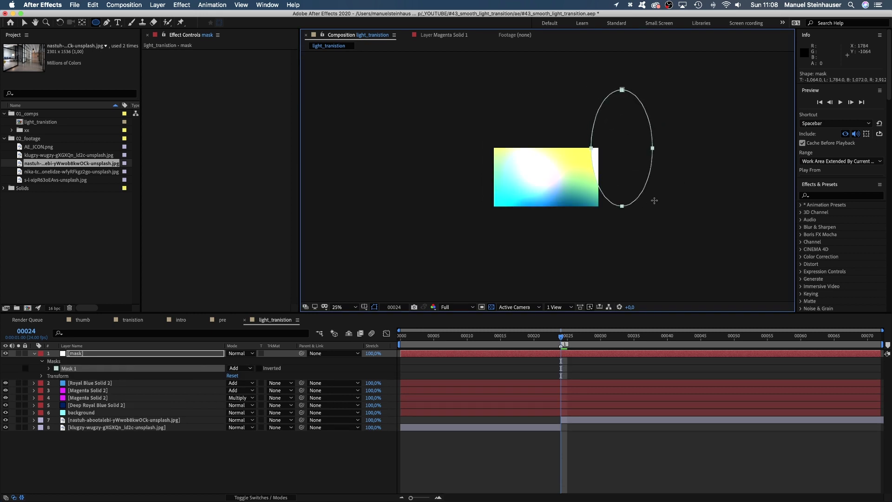
{"action": "key", "text": "super+t"}
{"action": "left_click_drag", "start_coordinate": [677, 88], "coordinate": [628, 105]}
{"action": "key", "text": "Return"}
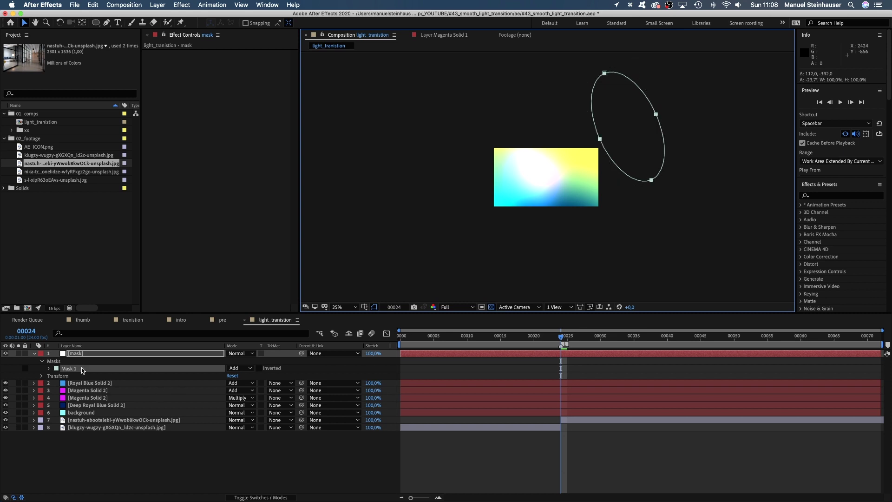
{"action": "left_click", "coordinate": [48, 369]}
{"action": "left_click_drag", "start_coordinate": [242, 383], "coordinate": [238, 384]}
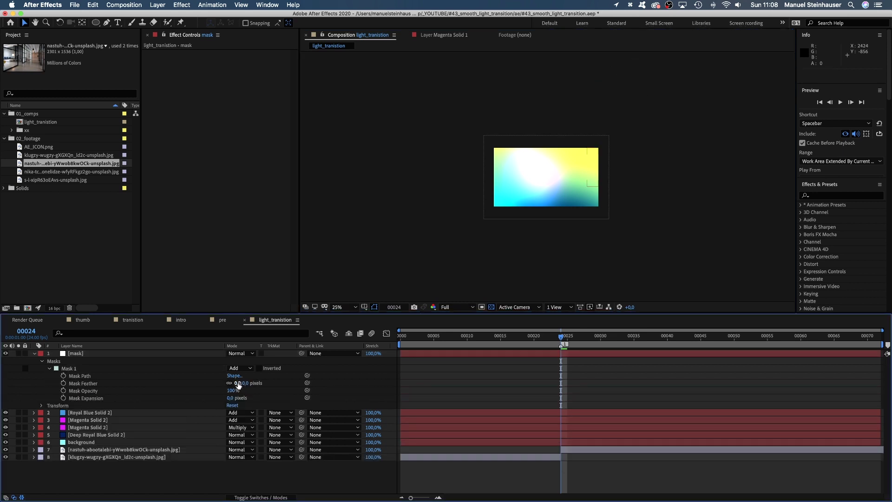
Feather the mask by 500 px and set a Mask Path keyframe at the start.
{"action": "type", "text": "500"}
{"action": "key", "text": "Return"}
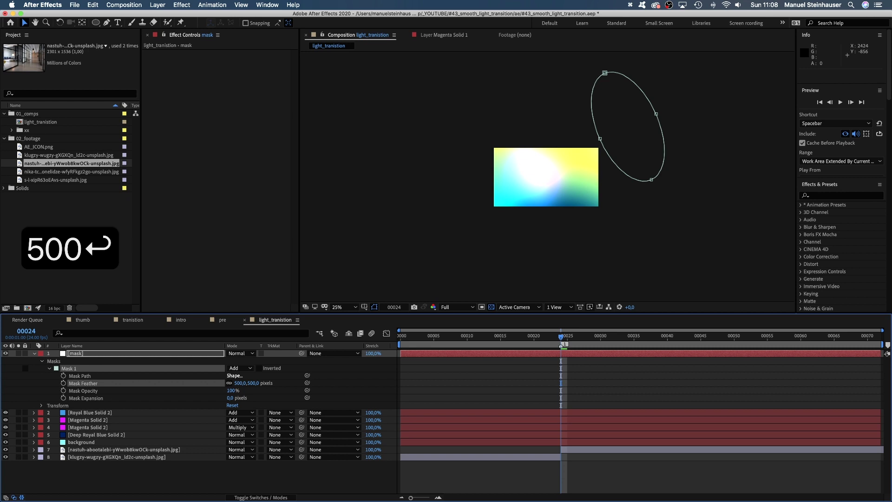
{"action": "key", "text": "Home"}
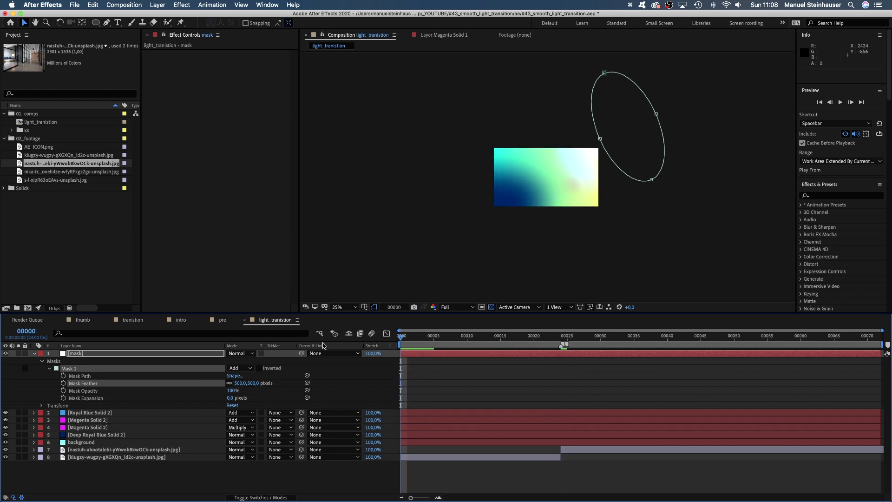
{"action": "left_click", "coordinate": [64, 375]}
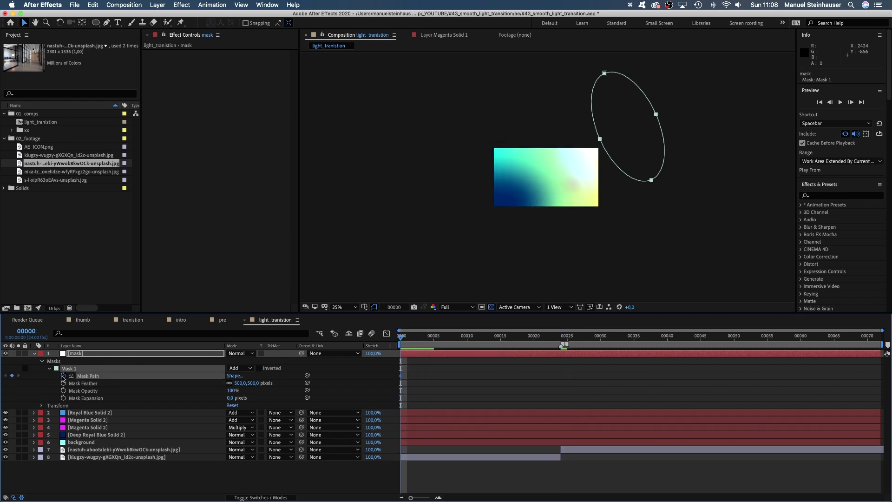
Animate the mask path down-left by frame 50, swelling into a large egg shape around frame 25.
{"action": "left_click_drag", "start_coordinate": [401, 353], "coordinate": [740, 353]}
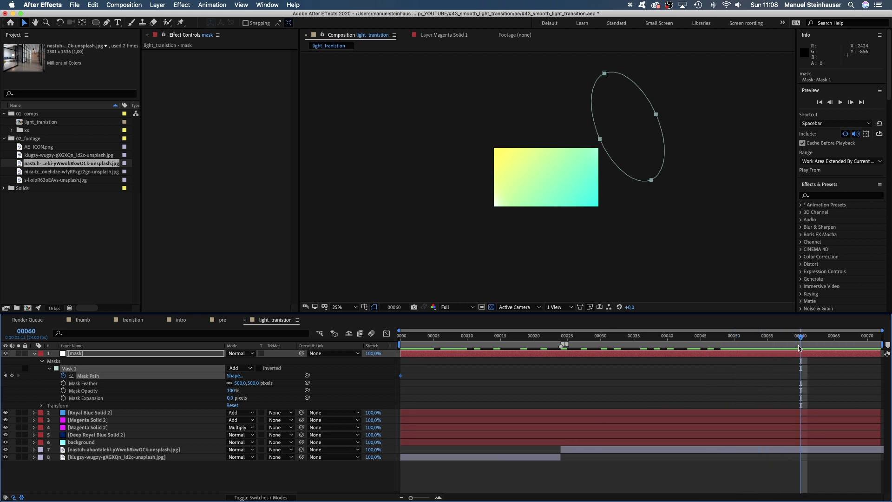
{"action": "left_click_drag", "start_coordinate": [650, 182], "coordinate": [477, 277]}
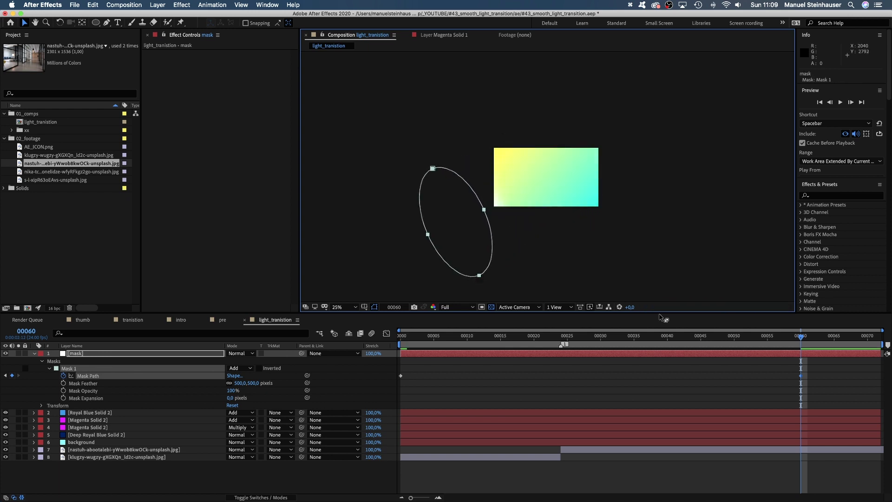
{"action": "left_click_drag", "start_coordinate": [797, 338], "coordinate": [562, 367]}
{"action": "left_click_drag", "start_coordinate": [528, 178], "coordinate": [489, 204]}
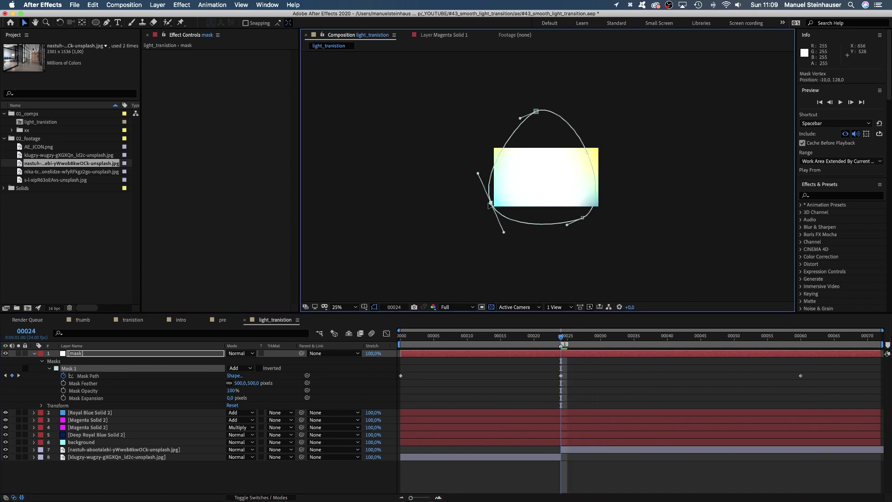
{"action": "left_click_drag", "start_coordinate": [533, 113], "coordinate": [507, 83]}
{"action": "left_click_drag", "start_coordinate": [586, 151], "coordinate": [604, 148]}
{"action": "left_click_drag", "start_coordinate": [582, 217], "coordinate": [617, 271]}
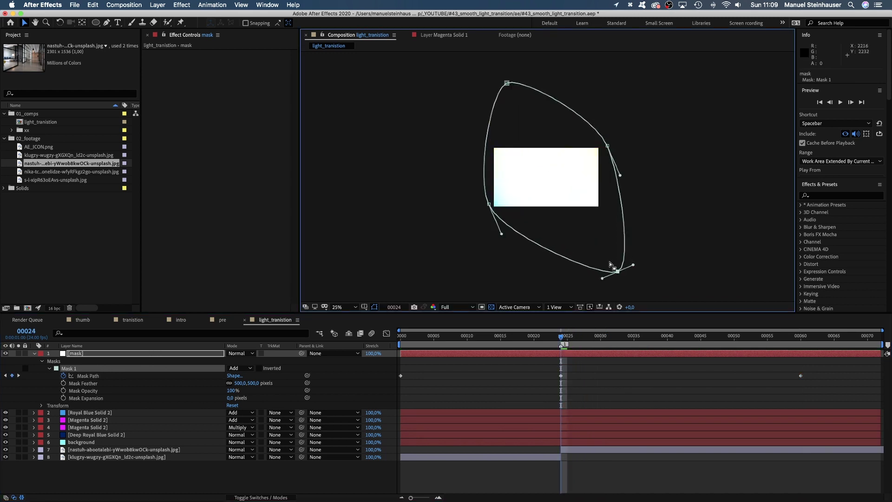
{"action": "left_click_drag", "start_coordinate": [489, 204], "coordinate": [480, 218]}
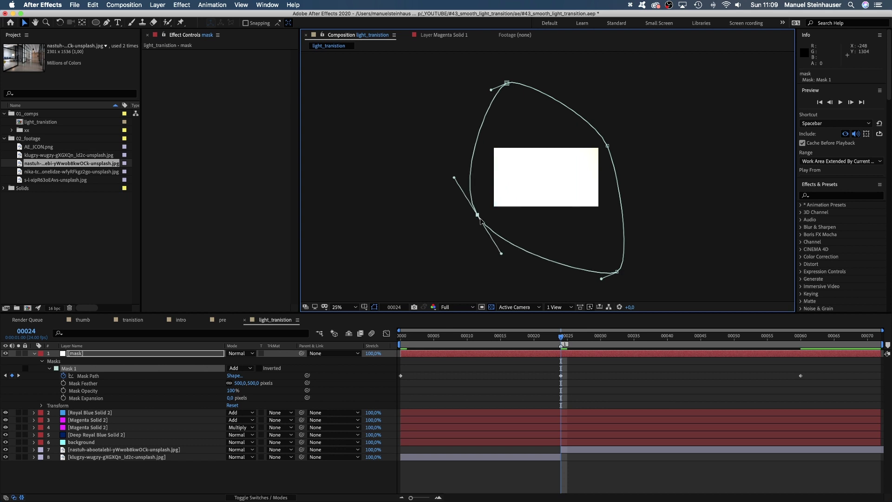
{"action": "left_click_drag", "start_coordinate": [422, 366], "coordinate": [499, 472]}
In the speed graph, ease the last Mask Path keyframe so the mask slows into its end.
{"action": "left_click", "coordinate": [387, 333]}
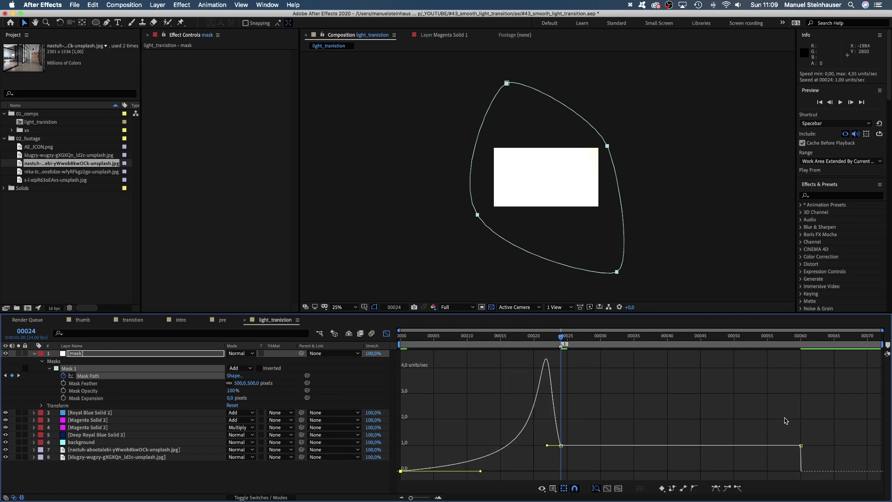
{"action": "left_click_drag", "start_coordinate": [802, 445], "coordinate": [621, 472]}
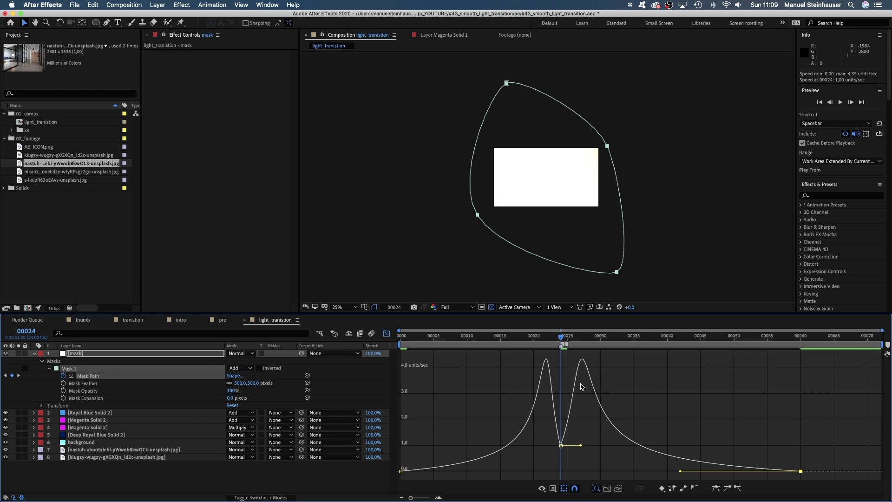
{"action": "left_click_drag", "start_coordinate": [563, 336], "coordinate": [401, 336]}
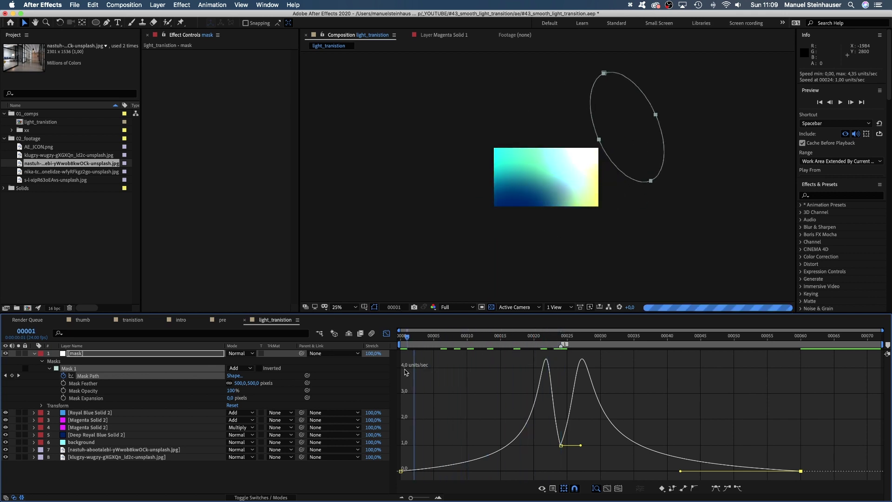
Keyframe Mask Opacity at 0% on frame 0, 100% on frames 5 and 55, and 0% on frame 60.
{"action": "left_click", "coordinate": [386, 334]}
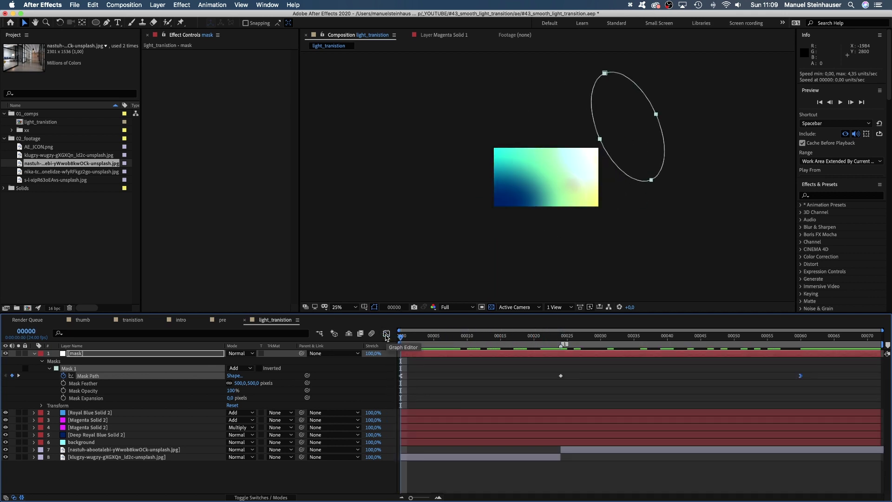
{"action": "left_click", "coordinate": [63, 390]}
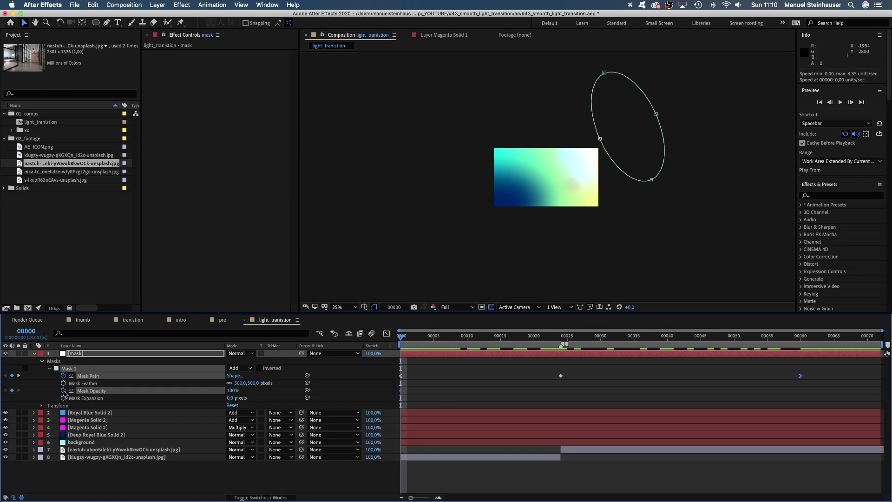
{"action": "left_click_drag", "start_coordinate": [237, 392], "coordinate": [157, 393]}
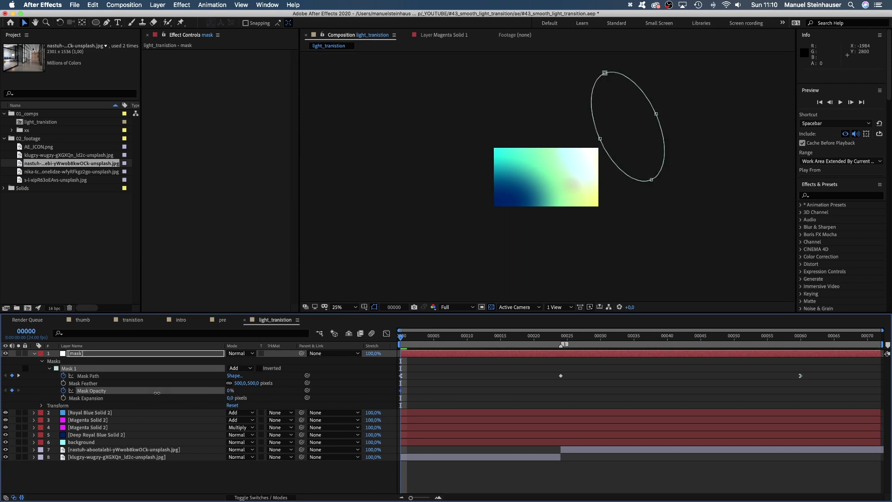
{"action": "left_click_drag", "start_coordinate": [404, 342], "coordinate": [434, 342]}
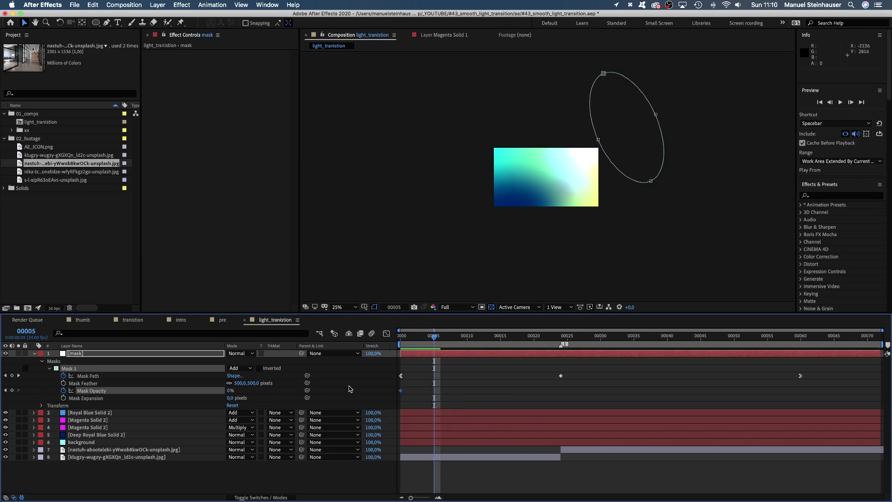
{"action": "left_click_drag", "start_coordinate": [270, 390], "coordinate": [334, 392]}
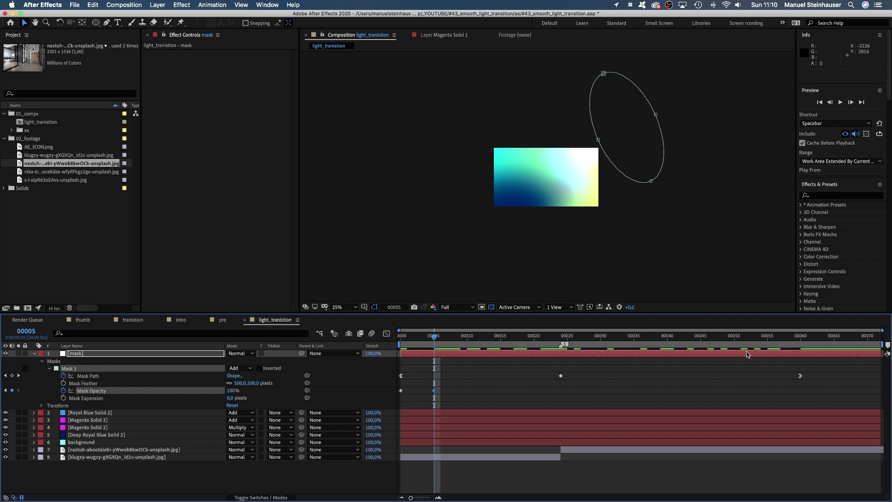
{"action": "left_click", "coordinate": [768, 338]}
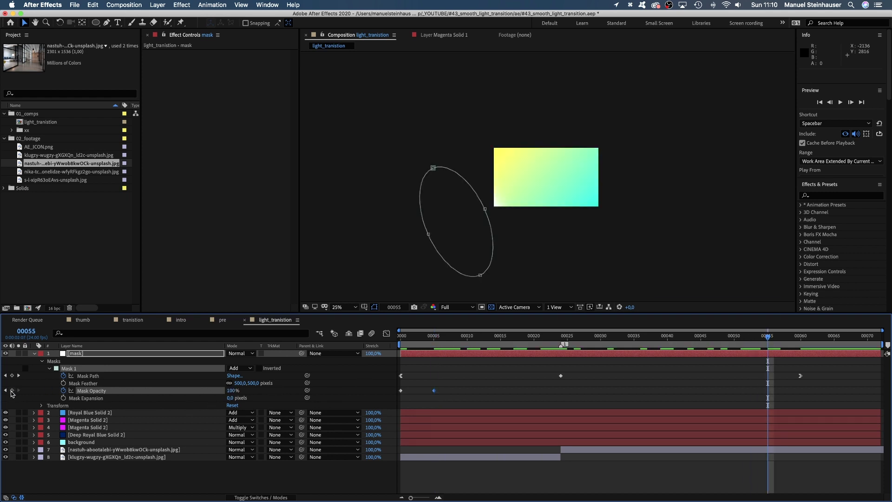
{"action": "left_click", "coordinate": [800, 336]}
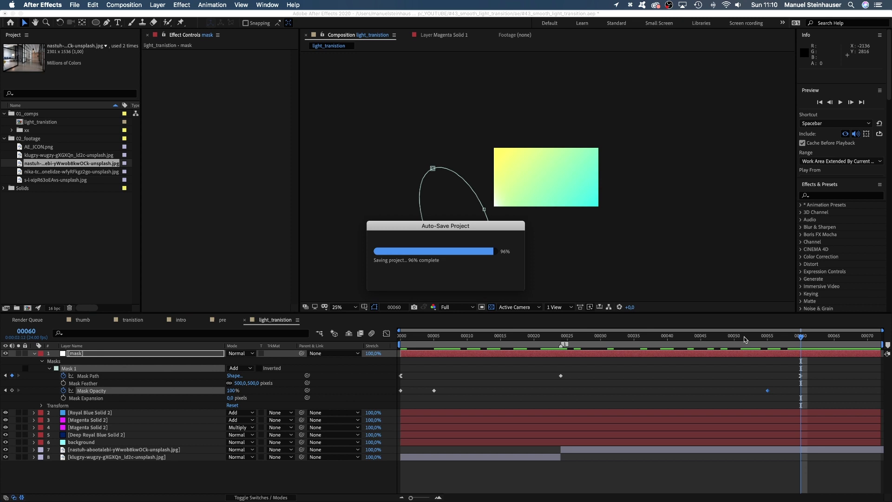
{"action": "left_click", "coordinate": [231, 391]}
{"action": "type", "text": "0"}
{"action": "key", "text": "Return"}
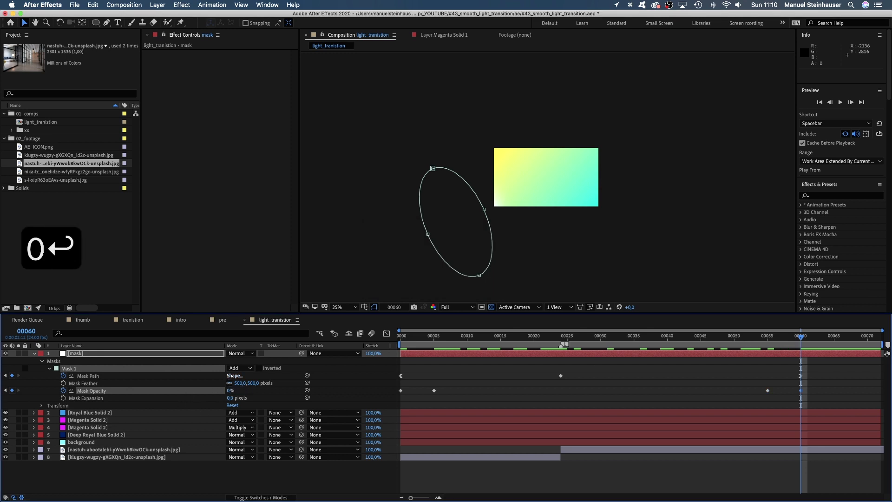
{"action": "left_click_drag", "start_coordinate": [794, 342], "coordinate": [343, 401]}
Hide the mask layer and give the background a Set Matte taking the mask's Effects & Masks.
{"action": "left_click", "coordinate": [34, 354]}
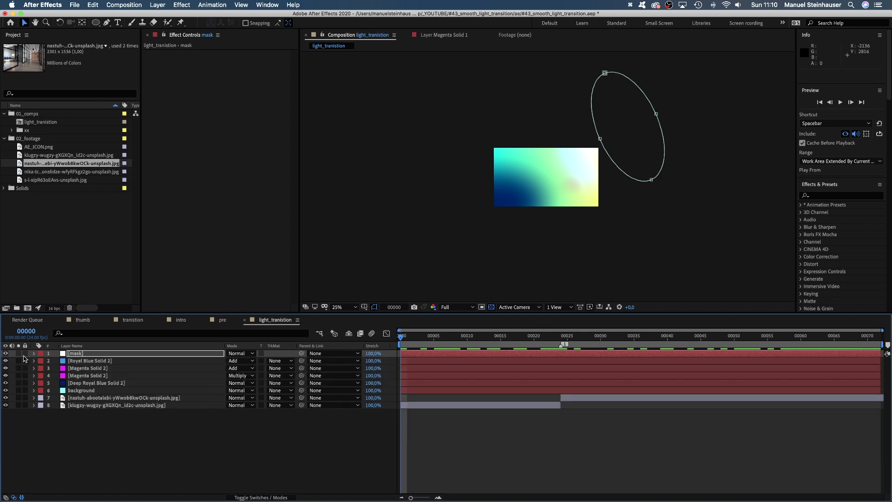
{"action": "left_click", "coordinate": [5, 353]}
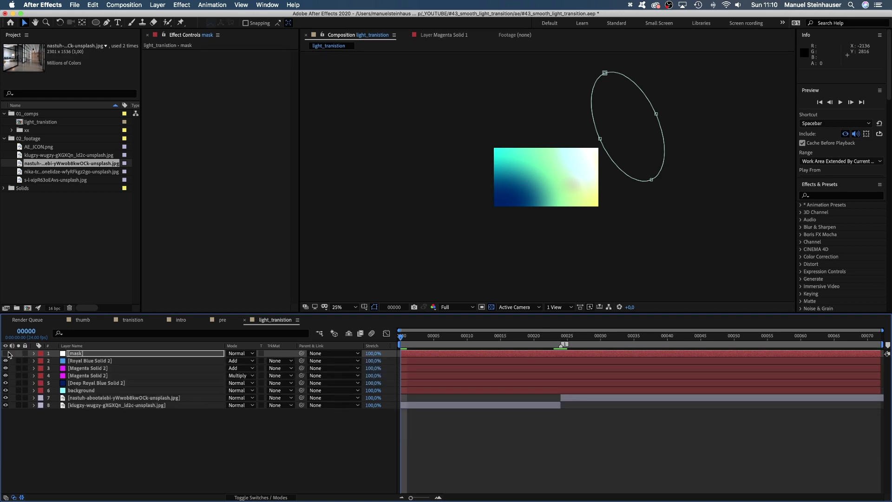
{"action": "left_click", "coordinate": [78, 391]}
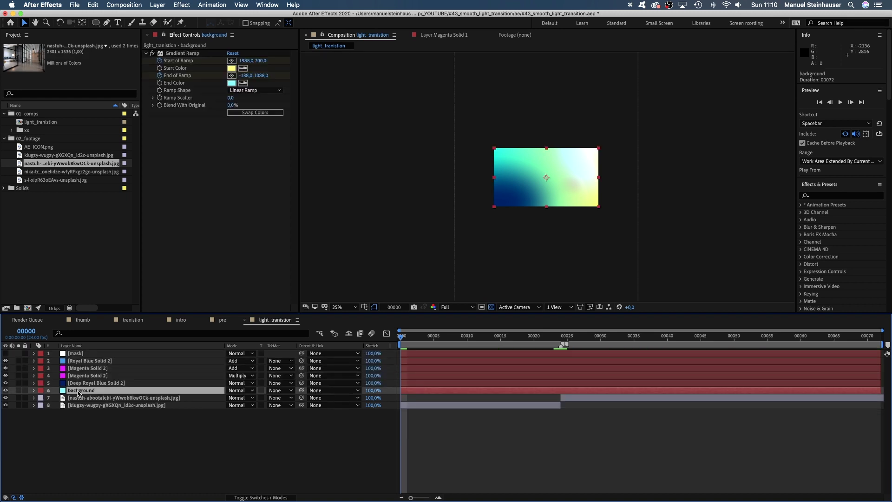
{"action": "left_click", "coordinate": [826, 196]}
{"action": "type", "text": "set matte"}
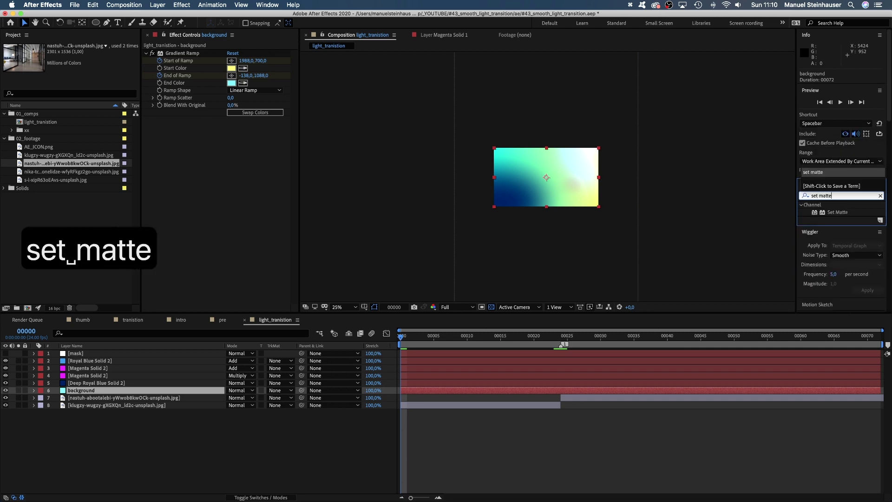
{"action": "left_click", "coordinate": [815, 213]}
{"action": "left_click_drag", "start_coordinate": [306, 257], "coordinate": [180, 181]}
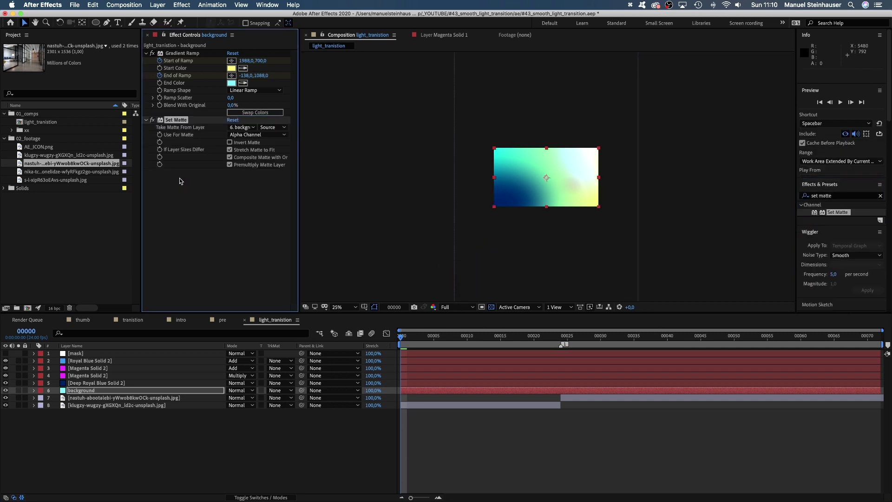
{"action": "left_click", "coordinate": [246, 128]}
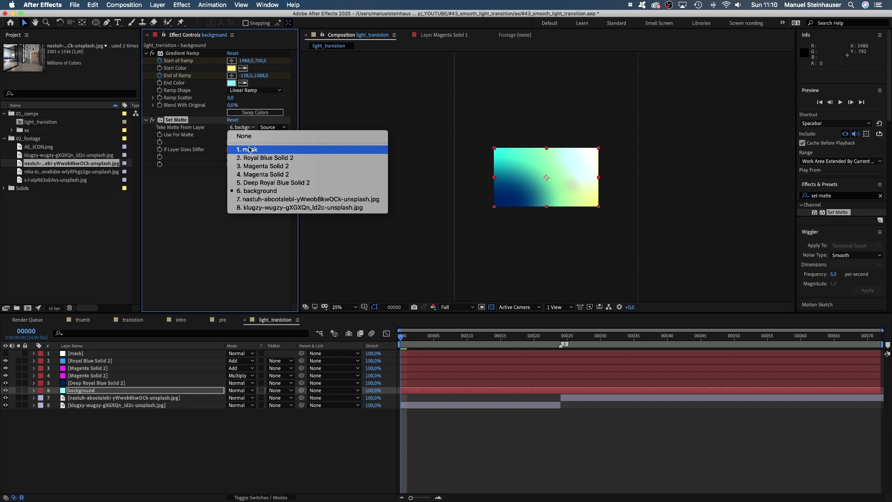
{"action": "left_click", "coordinate": [249, 149]}
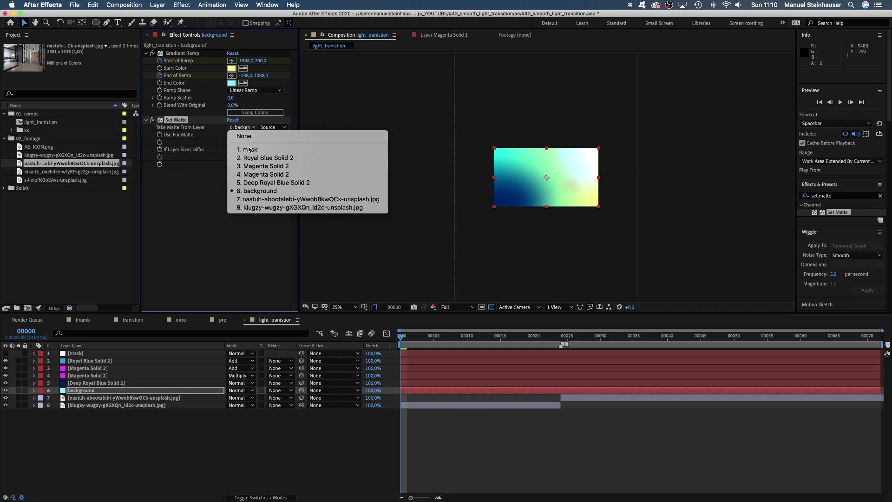
{"action": "left_click", "coordinate": [273, 127]}
{"action": "left_click", "coordinate": [272, 153]}
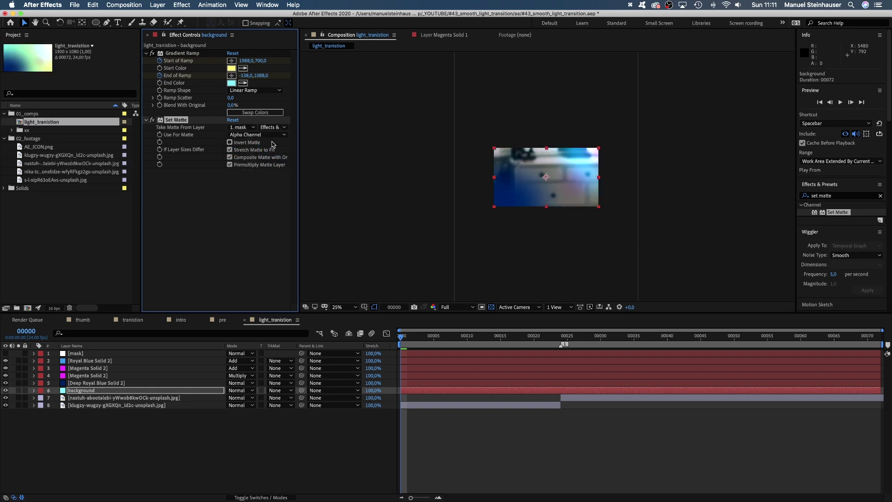
Paste the Set Matte onto Deep Royal Blue Solid 2, both Magenta Solid 2 layers and Royal Blue Solid 2.
{"action": "key", "text": "super+c"}
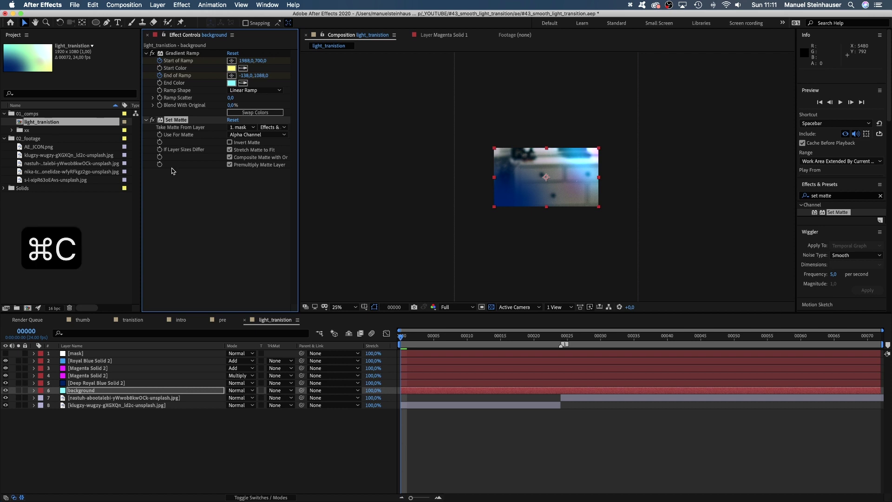
{"action": "left_click", "coordinate": [80, 383]}
{"action": "key", "text": "super+v"}
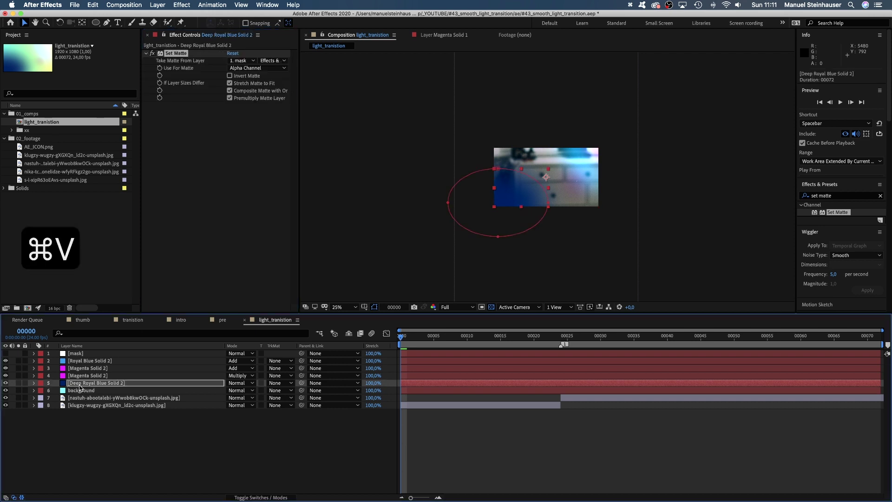
{"action": "left_click", "coordinate": [81, 376]}
{"action": "key", "text": "super+v"}
{"action": "left_click", "coordinate": [83, 368]}
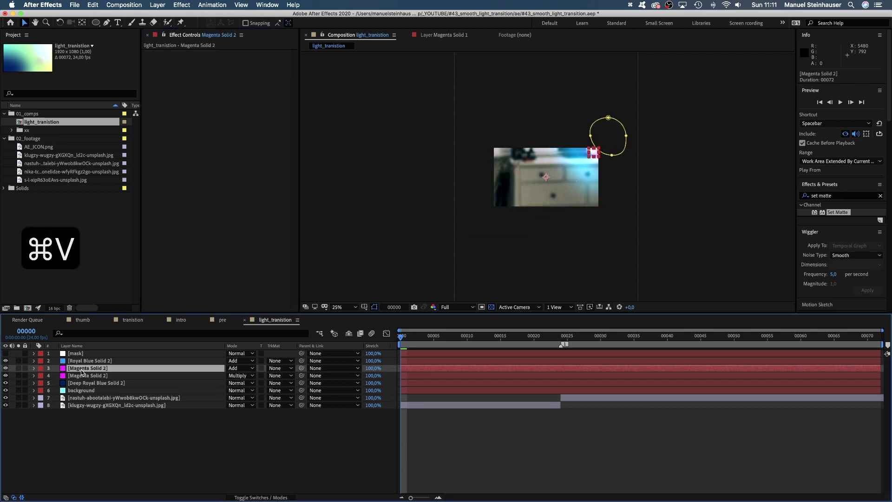
{"action": "key", "text": "super+v"}
{"action": "left_click", "coordinate": [84, 361]}
{"action": "key", "text": "super+v"}
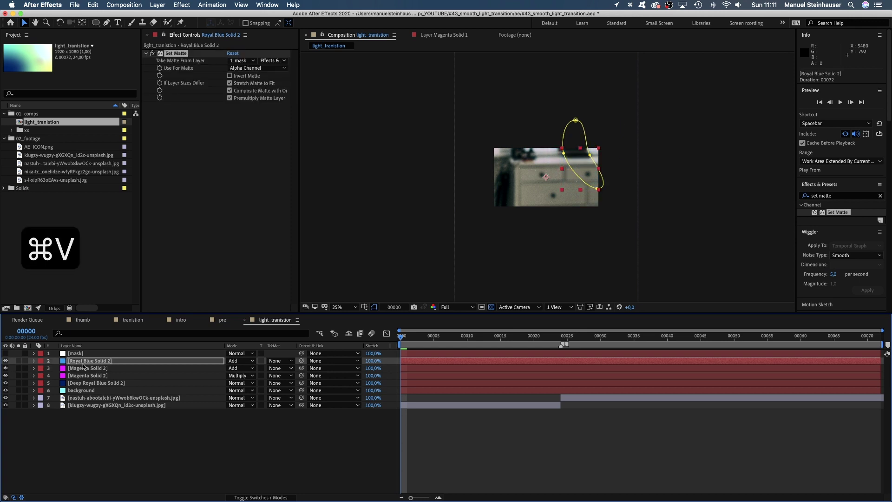
{"action": "left_click", "coordinate": [338, 307]}
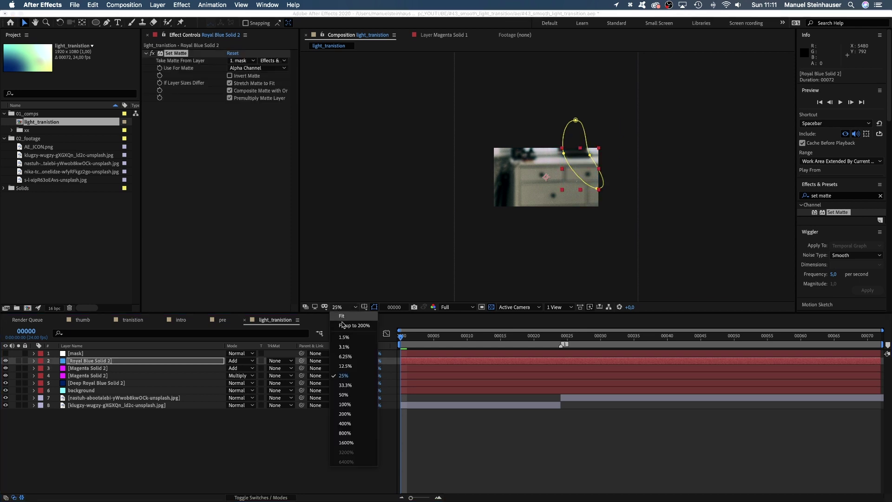
At 100% view, scale the cat photo to 67%, move it up and right, then preview the transition.
{"action": "left_click", "coordinate": [353, 399]}
{"action": "left_click", "coordinate": [92, 398]}
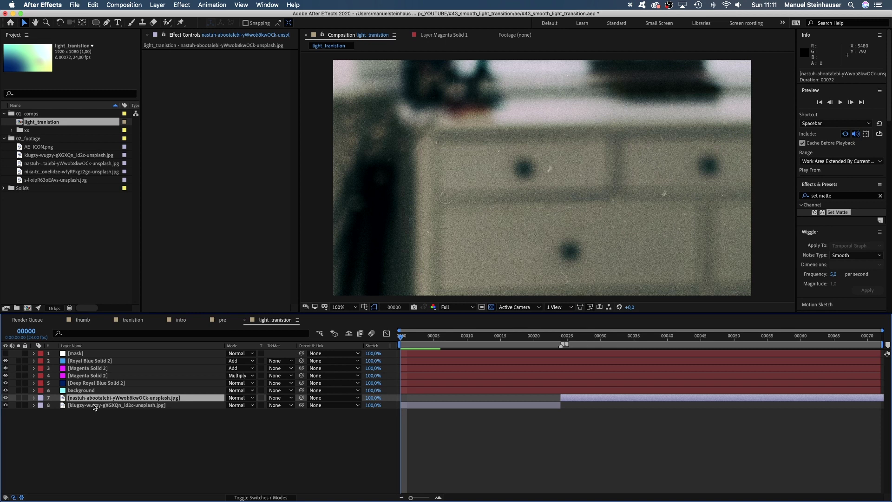
{"action": "left_click", "coordinate": [94, 405]}
{"action": "key", "text": "s"}
{"action": "left_click_drag", "start_coordinate": [236, 413], "coordinate": [225, 413]}
{"action": "left_click_drag", "start_coordinate": [530, 278], "coordinate": [529, 178]}
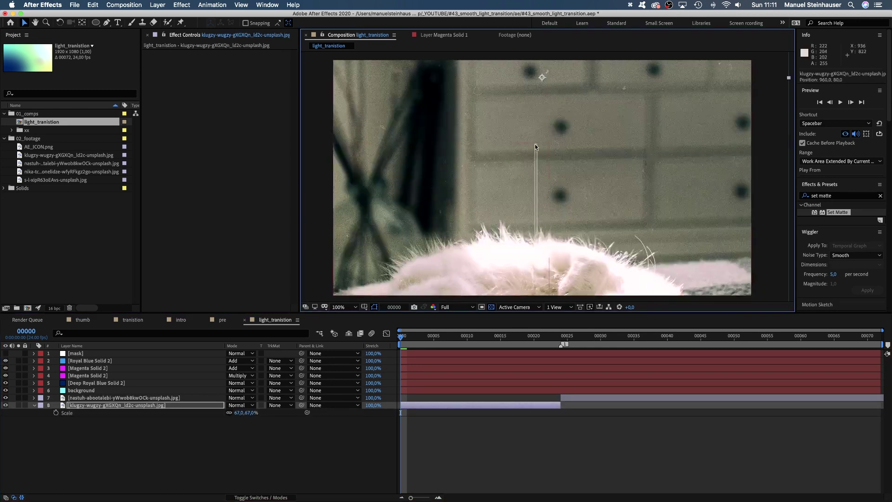
{"action": "left_click_drag", "start_coordinate": [539, 221], "coordinate": [561, 73]}
{"action": "left_click_drag", "start_coordinate": [590, 336], "coordinate": [875, 336]}
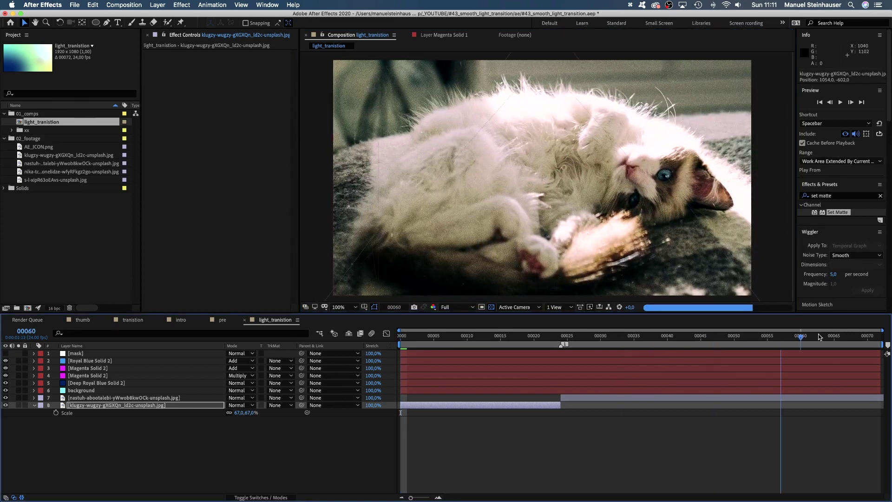
{"action": "key", "text": "space"}
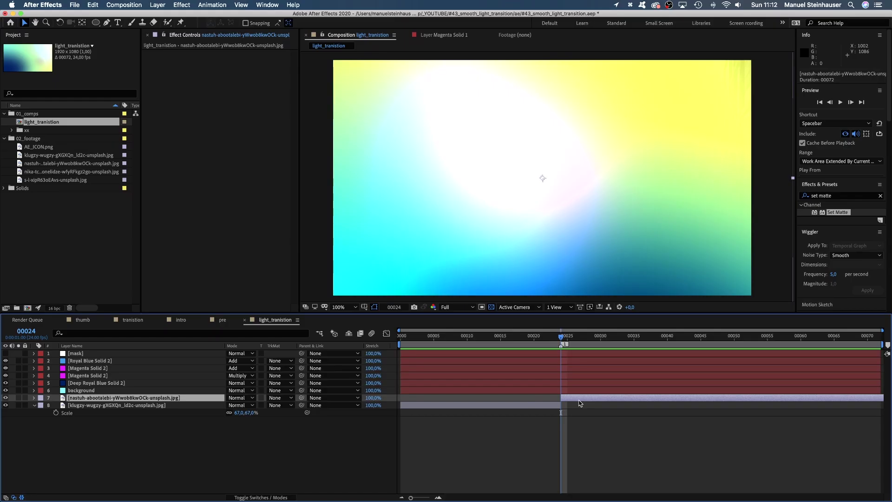
Add an adjustment layer named 'exposure' and apply the Exposure effect to it.
{"action": "key", "text": "alt+super+y"}
{"action": "key", "text": "Return"}
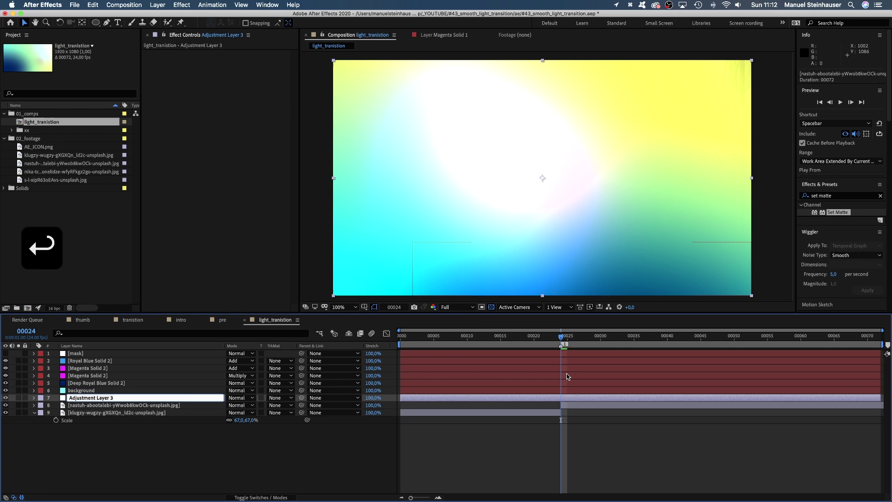
{"action": "type", "text": "exposure"}
{"action": "key", "text": "Return"}
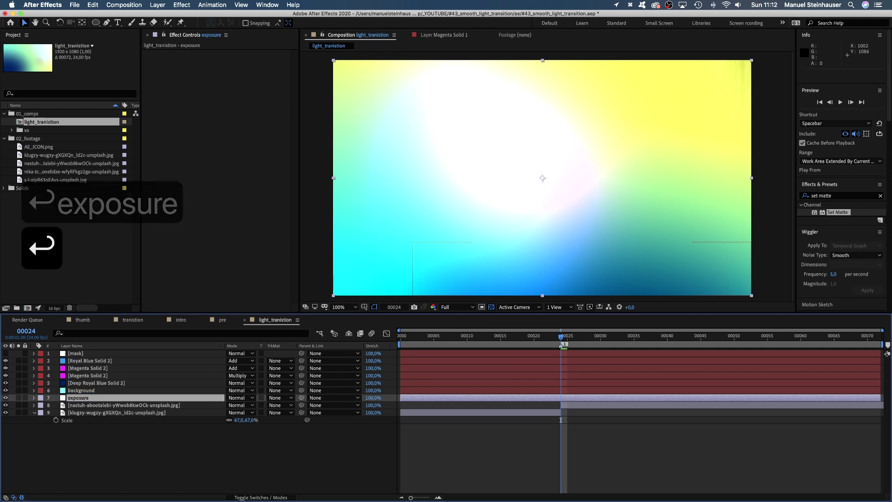
{"action": "left_click", "coordinate": [840, 195]}
{"action": "type", "text": "exposure"}
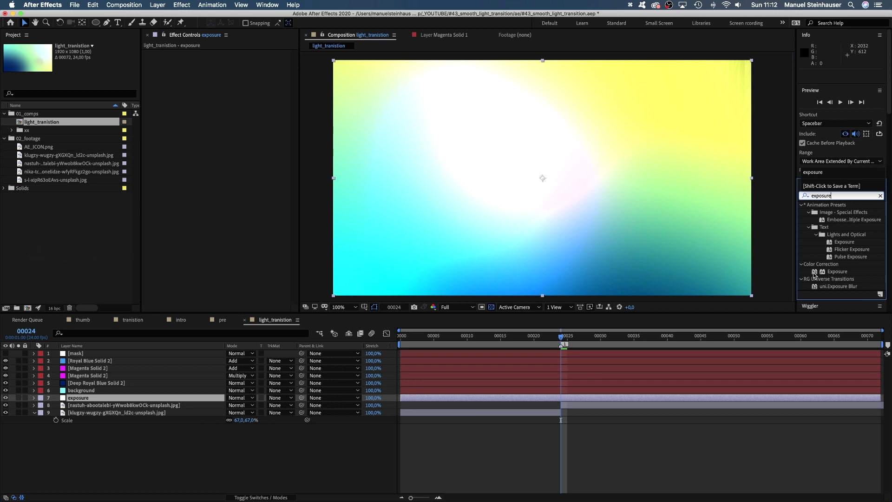
{"action": "left_click_drag", "start_coordinate": [834, 271], "coordinate": [220, 148]}
{"action": "left_click_drag", "start_coordinate": [183, 92], "coordinate": [184, 92]}
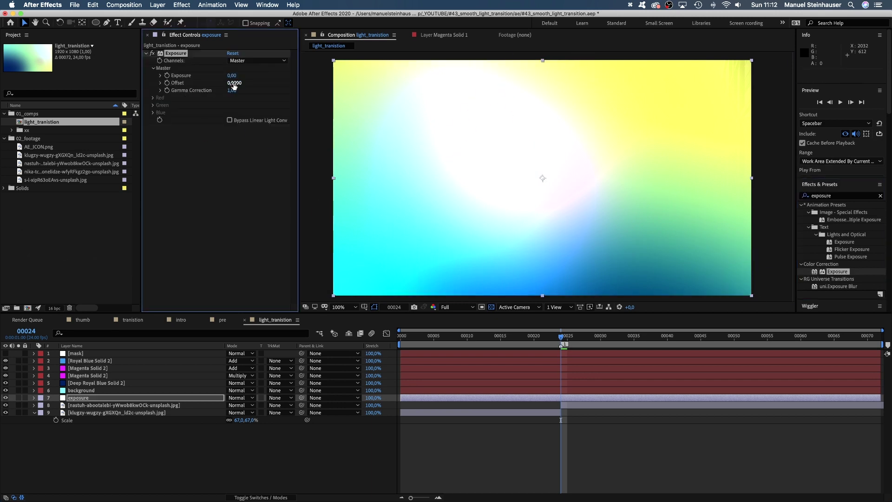
Keyframe Exposure at 0 on frame 10, 2.5 on frame 24 and 0 on frame 45, then preview.
{"action": "left_click_drag", "start_coordinate": [513, 338], "coordinate": [467, 338]}
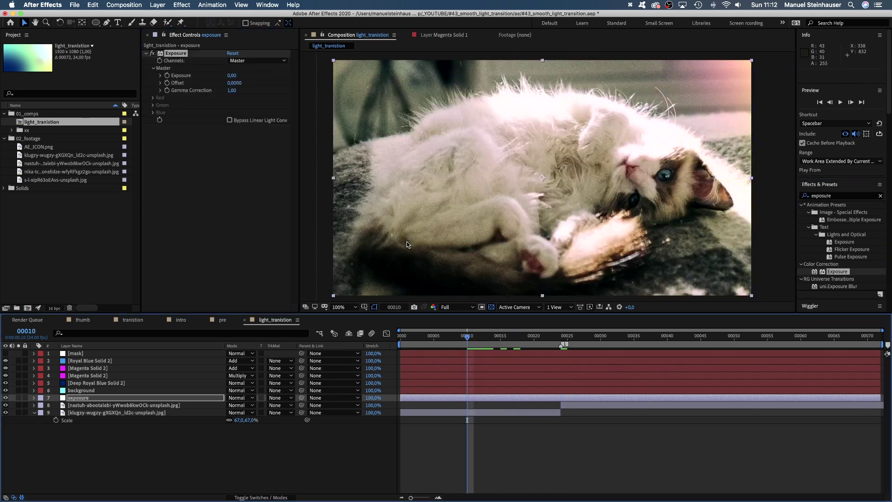
{"action": "left_click", "coordinate": [168, 75]}
{"action": "left_click", "coordinate": [560, 333]}
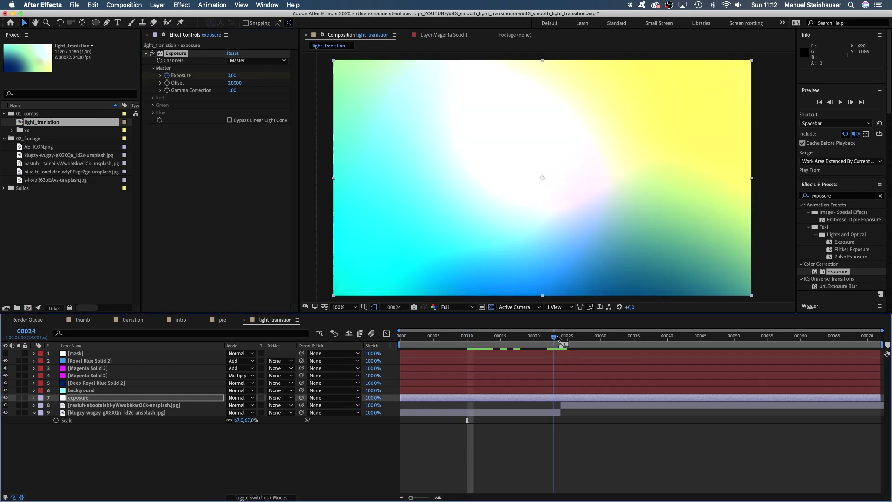
{"action": "left_click", "coordinate": [230, 75]}
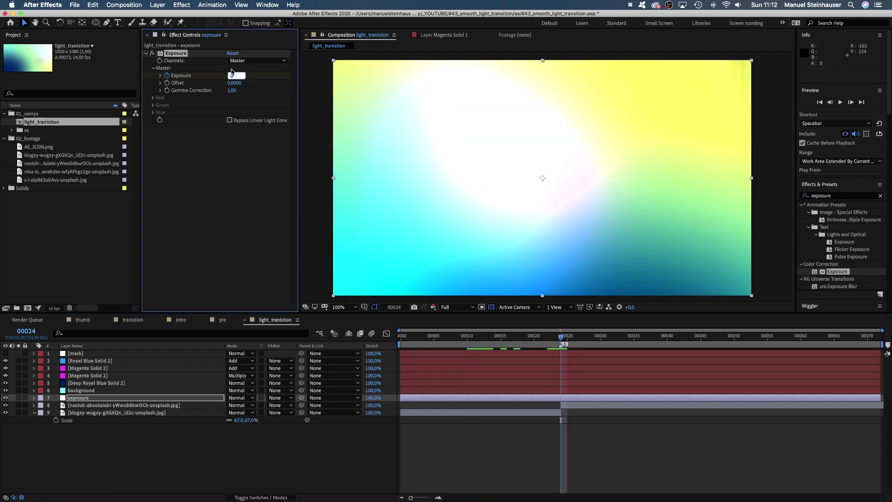
{"action": "type", "text": "2,5"}
{"action": "key", "text": "Return"}
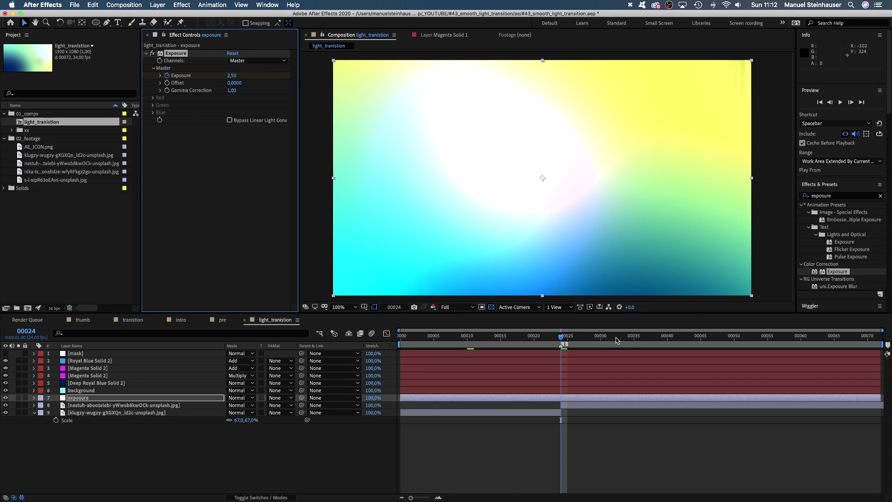
{"action": "left_click_drag", "start_coordinate": [590, 339], "coordinate": [700, 335]}
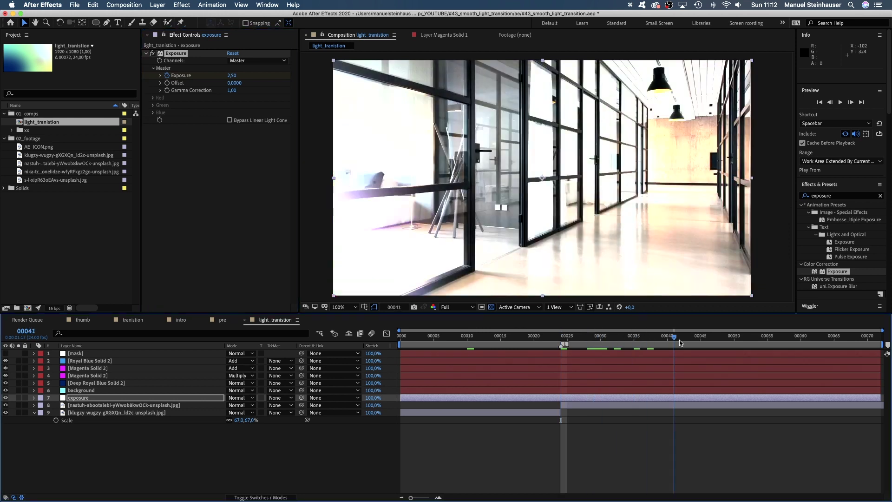
{"action": "left_click", "coordinate": [230, 76]}
{"action": "type", "text": "0"}
{"action": "key", "text": "Return"}
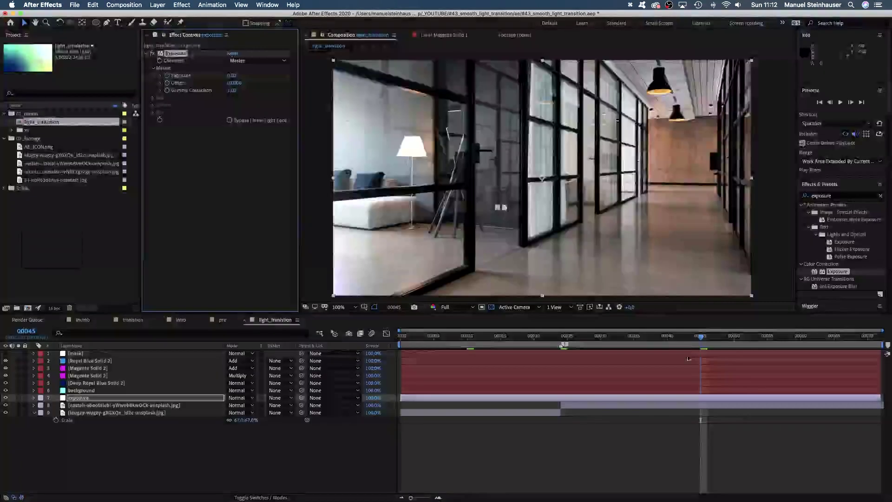
{"action": "left_click_drag", "start_coordinate": [700, 335], "coordinate": [400, 336]}
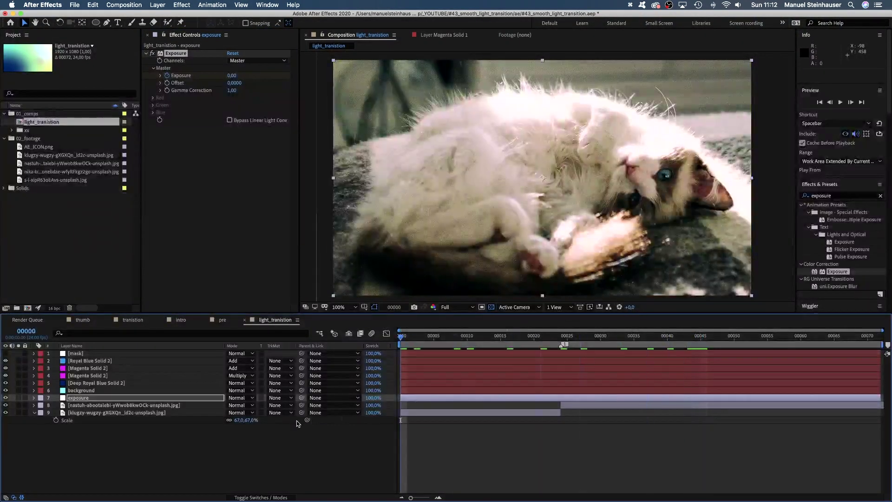
{"action": "key", "text": "KP_0"}
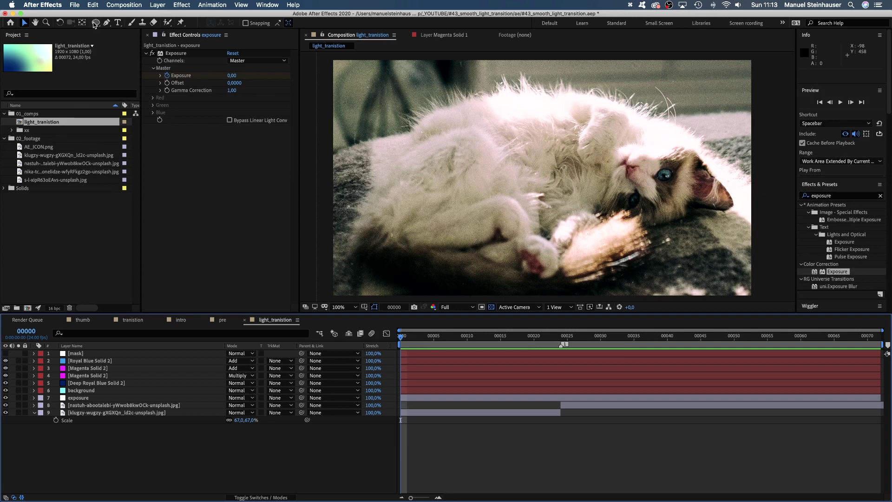
Create an ellipse shape layer with a linear gradient fill.
{"action": "double_click", "coordinate": [95, 23]}
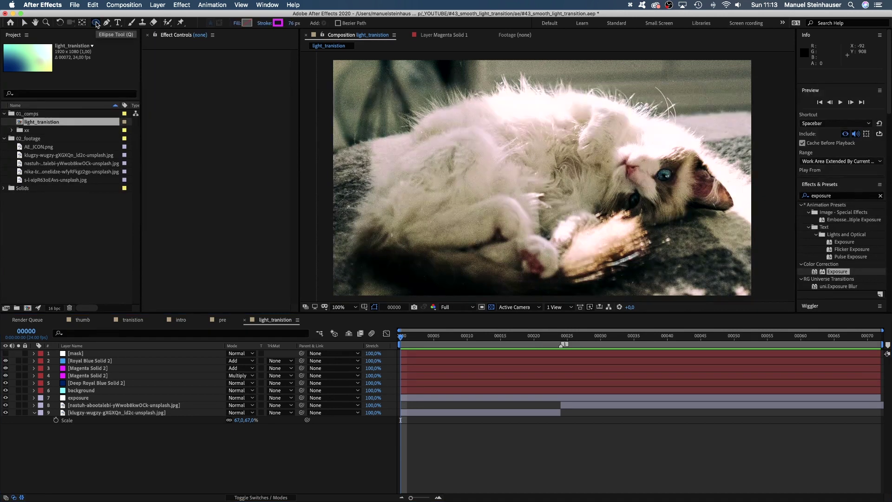
{"action": "left_click", "coordinate": [306, 23]}
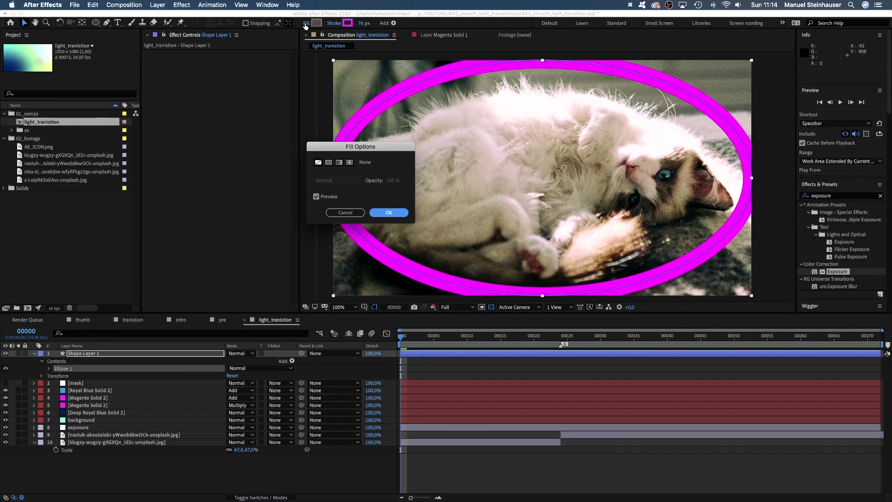
{"action": "left_click", "coordinate": [339, 163]}
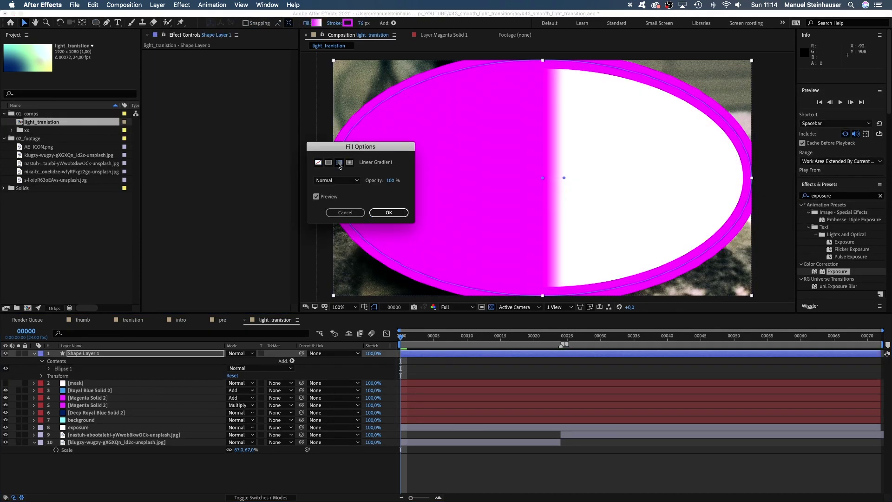
{"action": "left_click", "coordinate": [390, 213]}
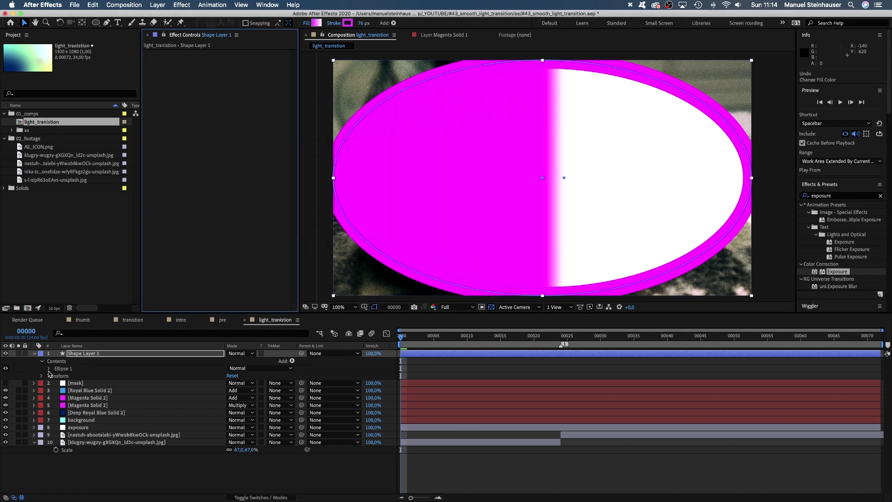
Set the Ellipse Path size to 500×500.
{"action": "left_click", "coordinate": [49, 368]}
{"action": "left_click", "coordinate": [56, 376]}
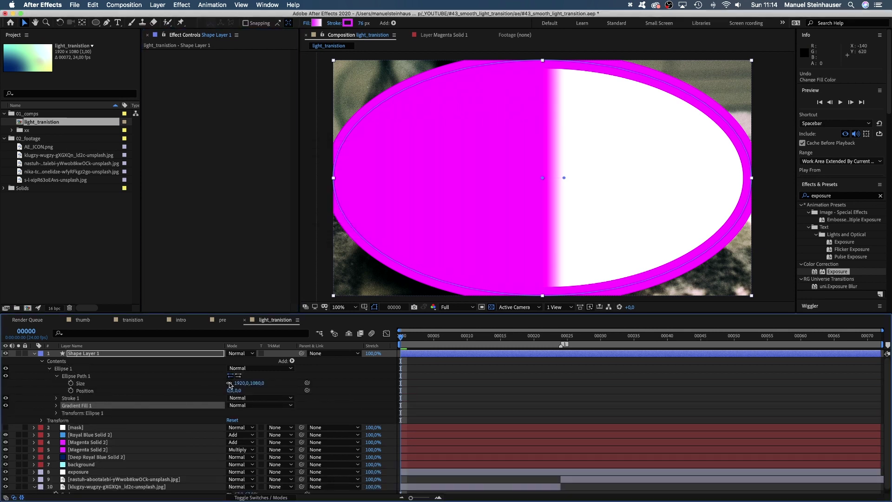
{"action": "type", "text": "500"}
{"action": "key", "text": "Tab"}
{"action": "type", "text": "500"}
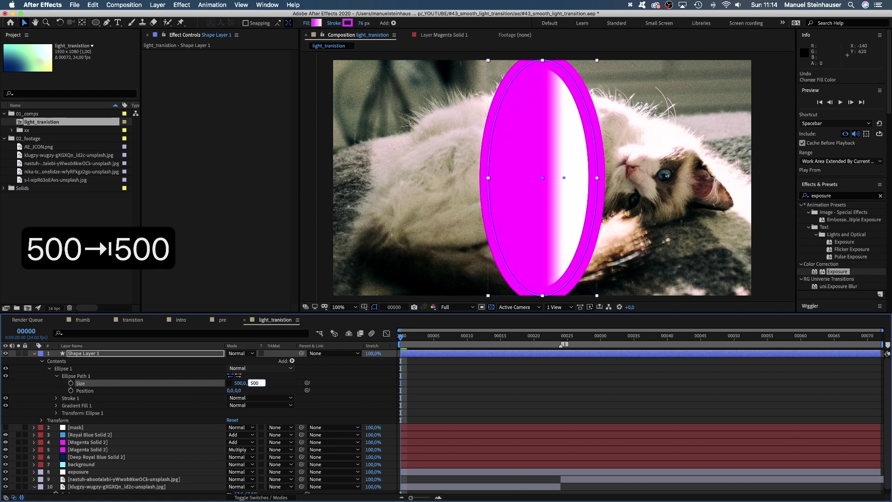
{"action": "key", "text": "Return"}
Rename the shape layer to 'bokeh'.
{"action": "left_click", "coordinate": [88, 354]}
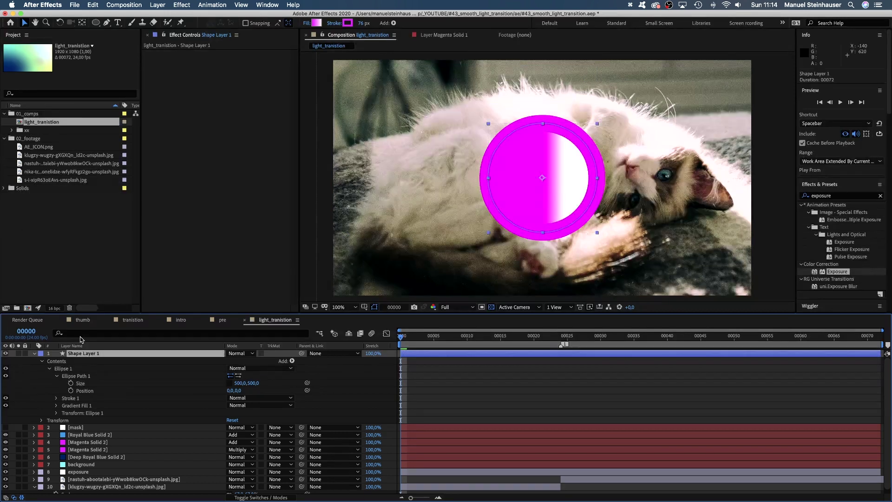
{"action": "key", "text": "Return"}
{"action": "type", "text": "bokeh"}
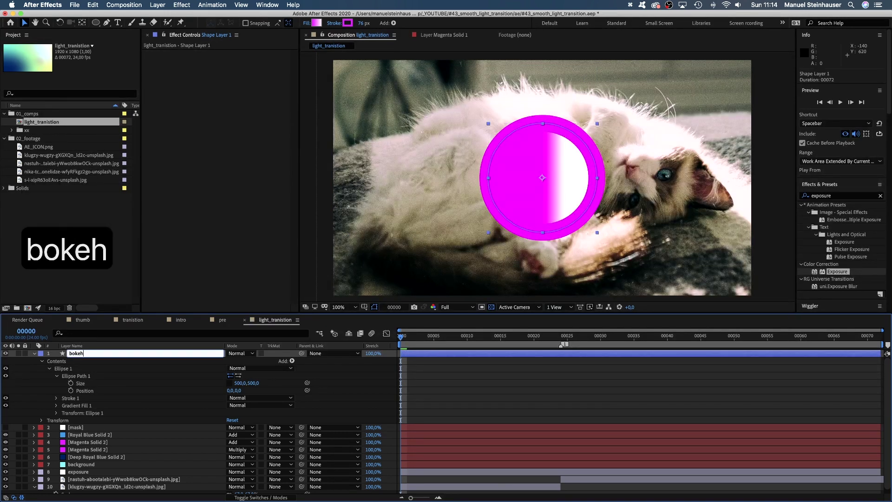
{"action": "key", "text": "Return"}
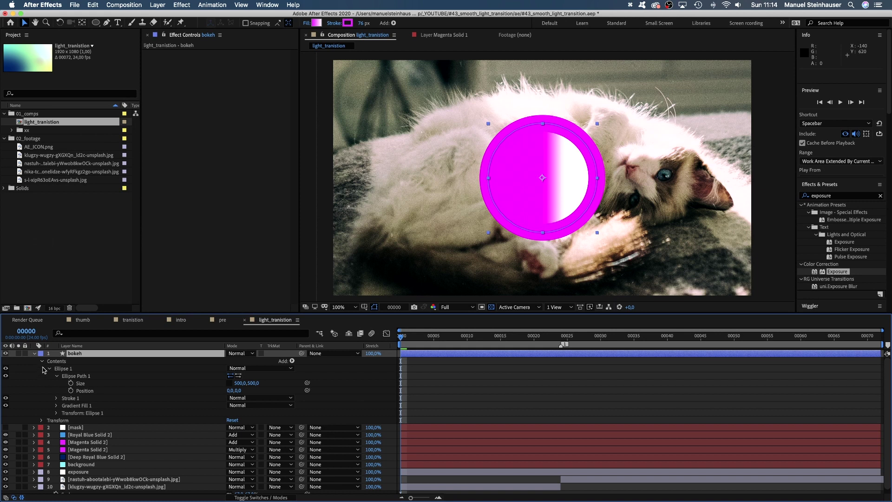
Solo the bokeh layer against black, keeping its linear gradient fill.
{"action": "left_click", "coordinate": [19, 353]}
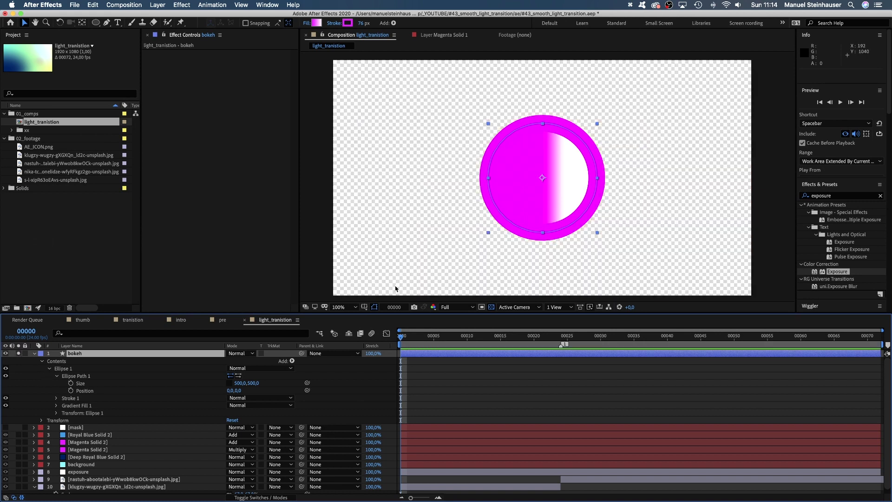
{"action": "left_click", "coordinate": [490, 308]}
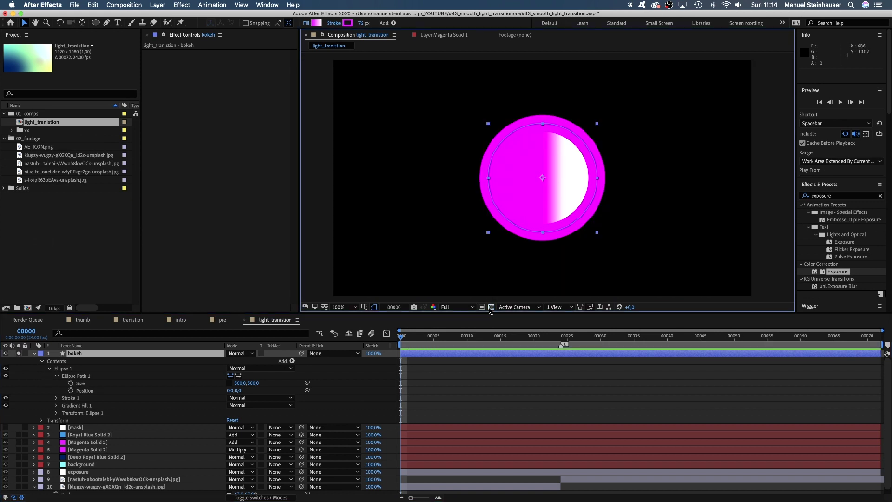
{"action": "left_click", "coordinate": [307, 23]}
{"action": "left_click", "coordinate": [340, 163]}
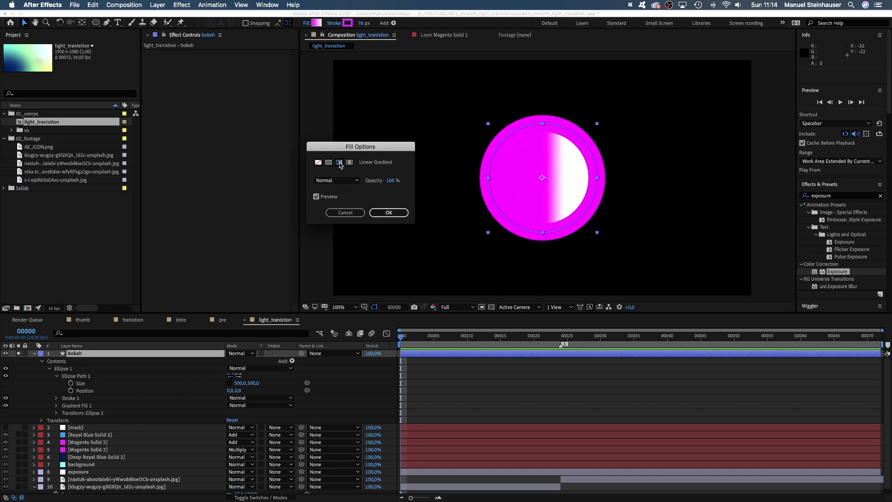
{"action": "left_click", "coordinate": [389, 213]}
Change the gradient to pale peach FFD2C6 into white and widen the blend across the circle.
{"action": "left_click", "coordinate": [315, 23]}
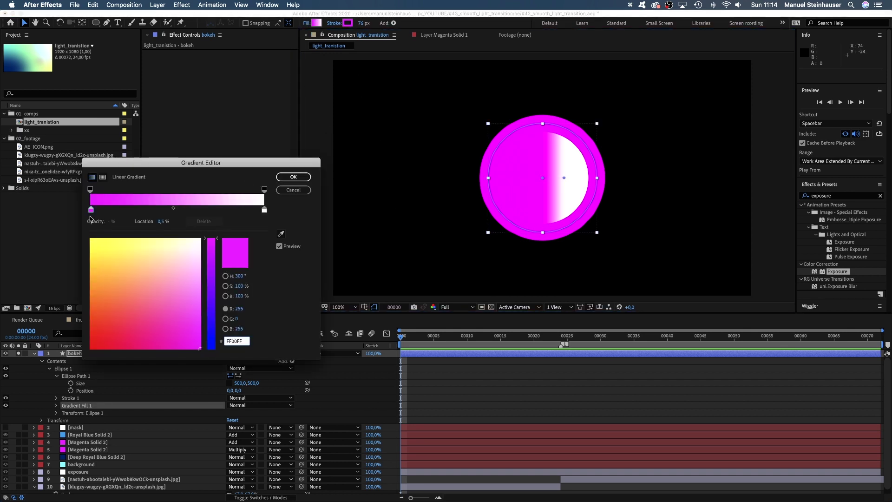
{"action": "left_click_drag", "start_coordinate": [192, 250], "coordinate": [180, 254]}
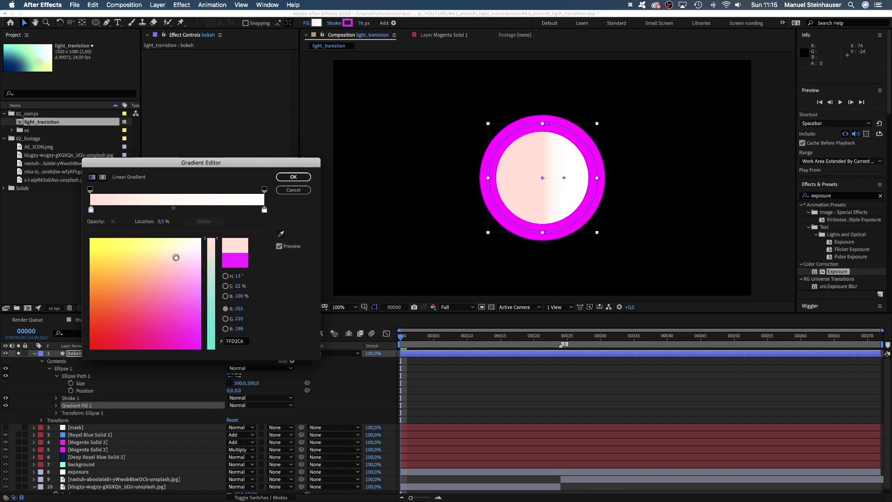
{"action": "left_click", "coordinate": [293, 177]}
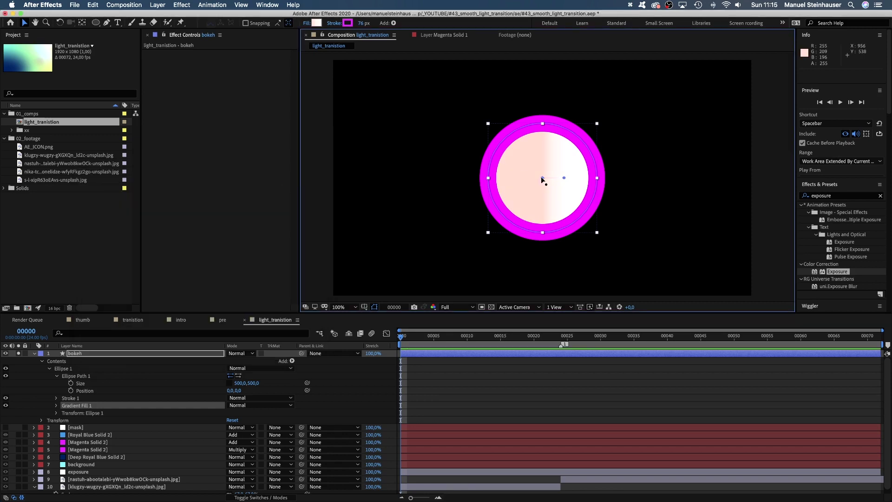
{"action": "left_click_drag", "start_coordinate": [542, 178], "coordinate": [602, 176]}
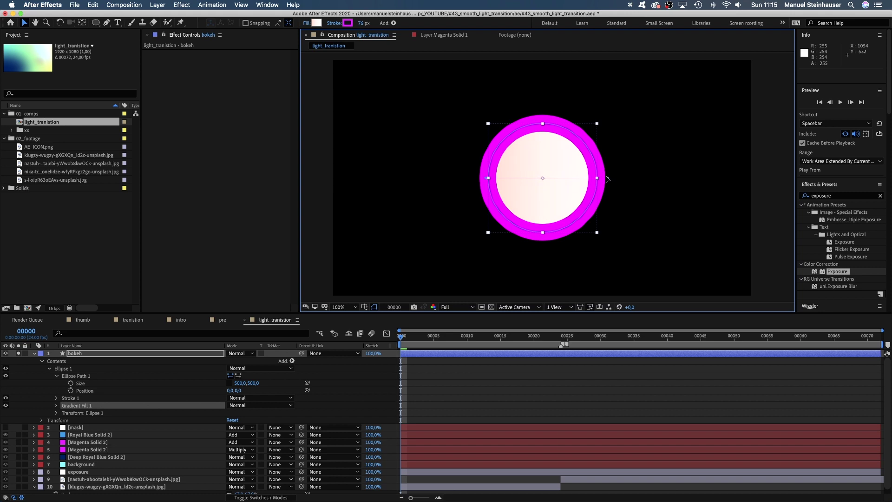
Make the bokeh circle's outline white with a 2 px stroke width.
{"action": "left_click", "coordinate": [347, 24]}
{"action": "left_click", "coordinate": [120, 320]}
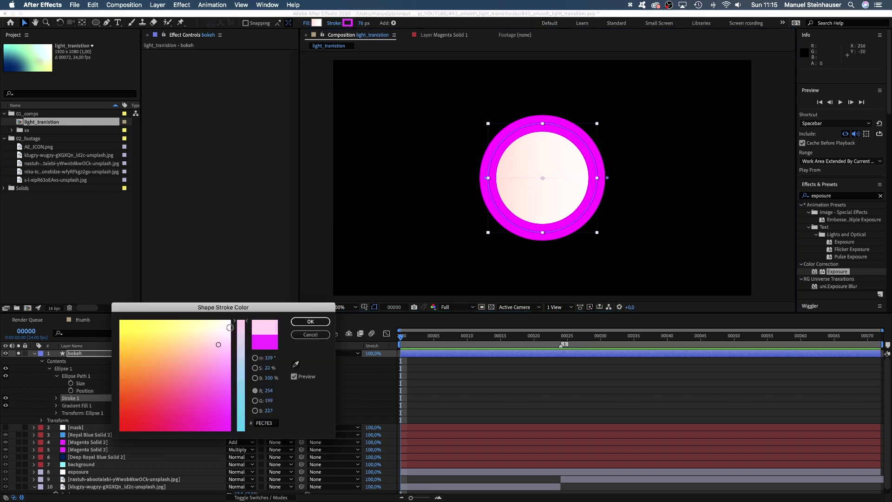
{"action": "left_click", "coordinate": [310, 323]}
{"action": "left_click", "coordinate": [362, 23]}
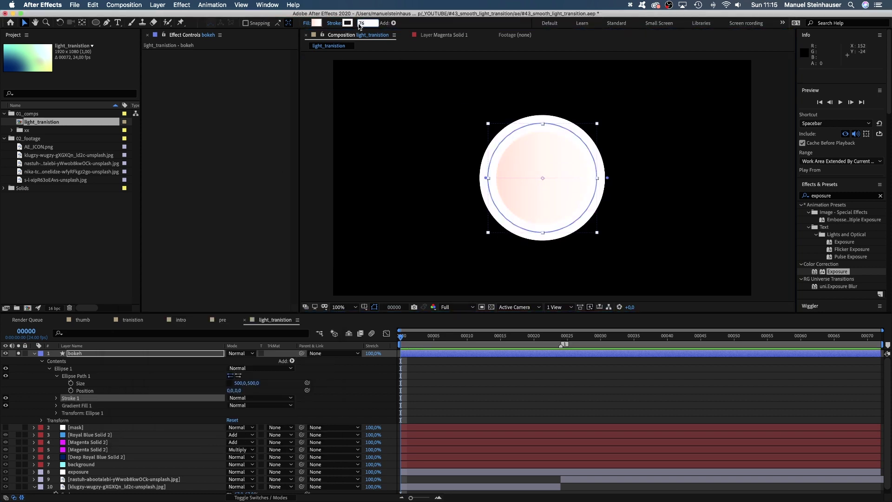
{"action": "type", "text": "2"}
{"action": "key", "text": "Return"}
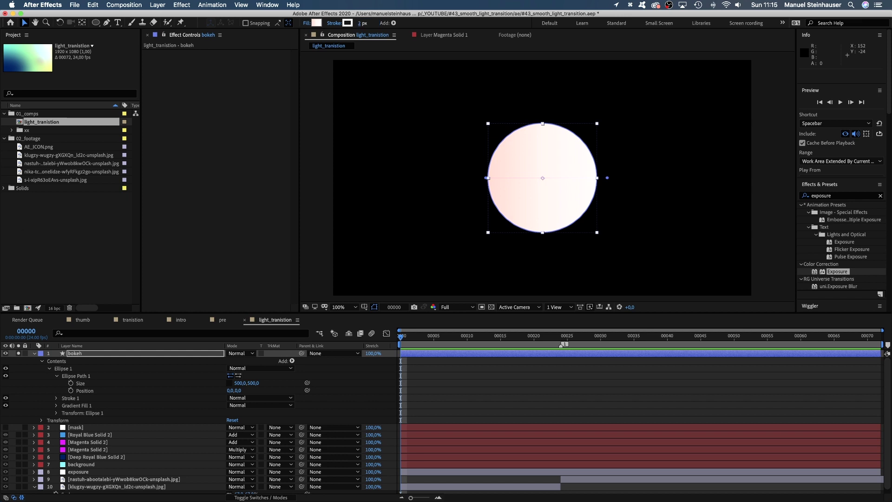
Set Gradient Fill 1 to 35% opacity with Screen blending.
{"action": "left_click", "coordinate": [57, 406]}
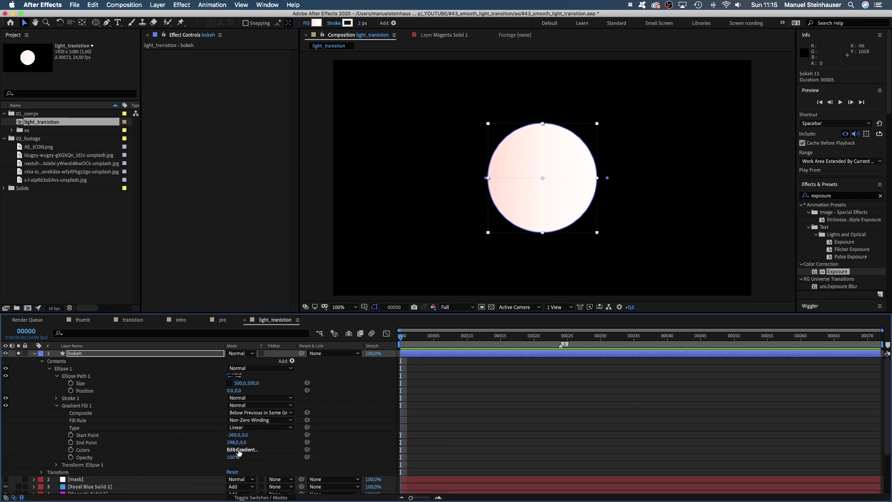
{"action": "type", "text": "35"}
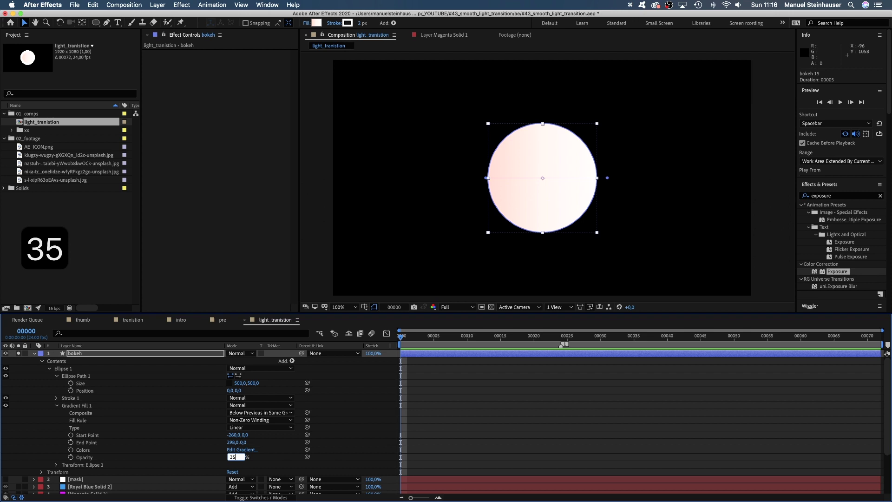
{"action": "key", "text": "Return"}
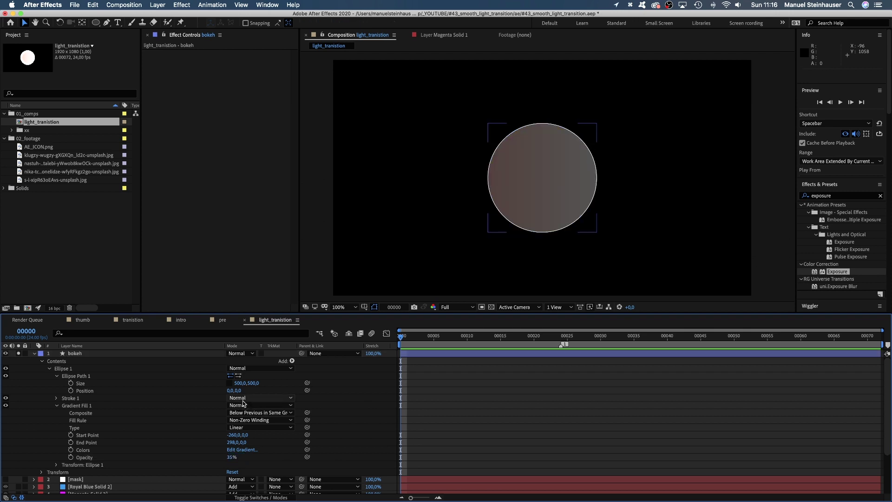
{"action": "left_click", "coordinate": [244, 405]}
{"action": "left_click", "coordinate": [251, 344]}
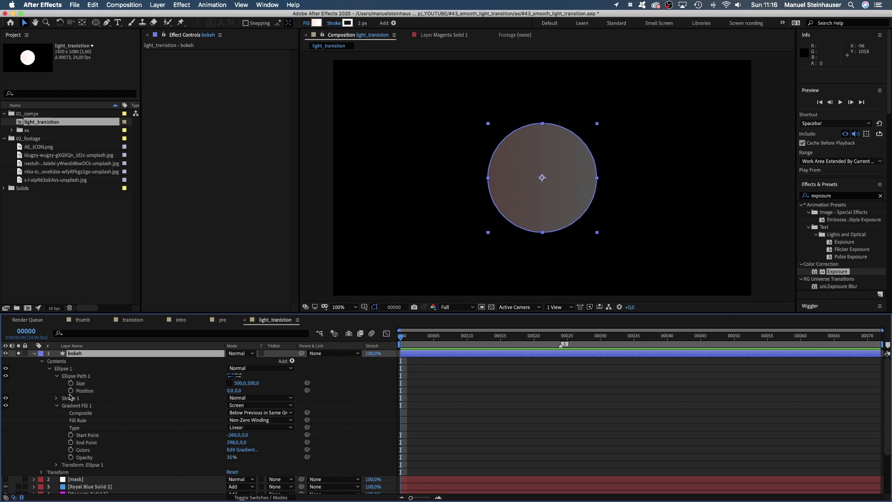
{"action": "left_click", "coordinate": [56, 405]}
Lower the Stroke 1 outline opacity to 60%.
{"action": "left_click", "coordinate": [56, 398]}
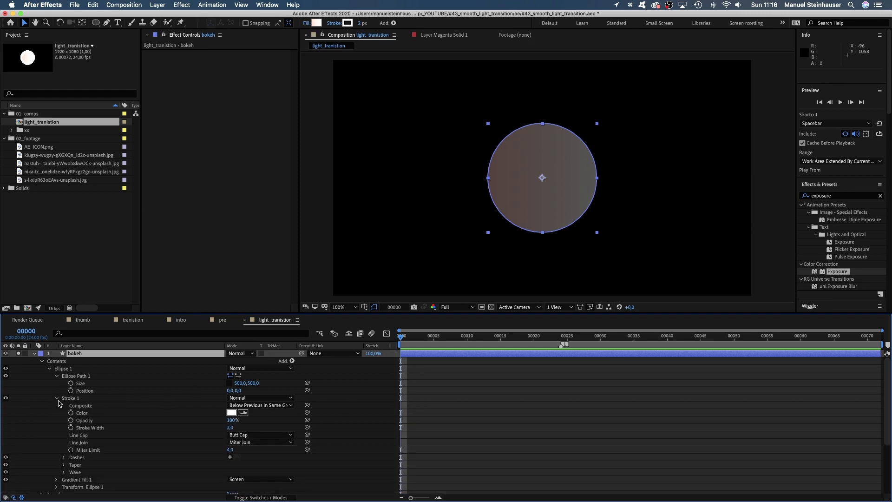
{"action": "type", "text": "60"}
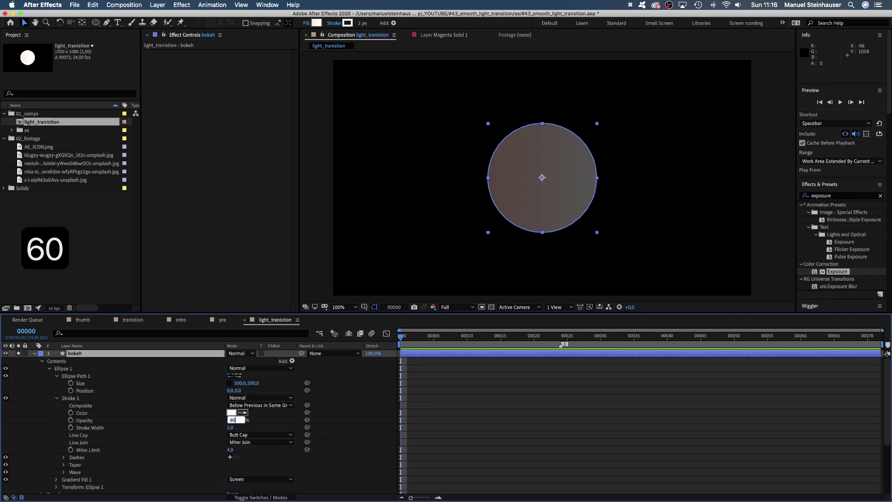
{"action": "key", "text": "Return"}
Turn off Solo to show the full composite at frame 22, with bokeh selected.
{"action": "key", "text": "u"}
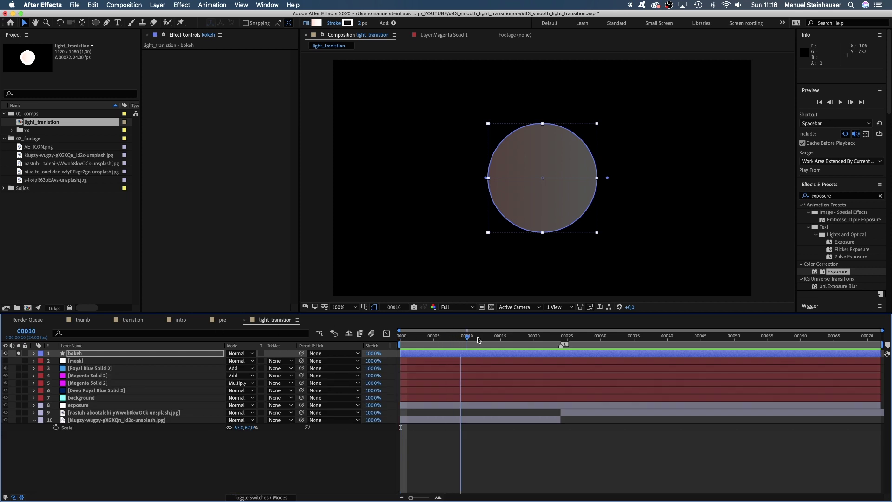
{"action": "left_click_drag", "start_coordinate": [541, 339], "coordinate": [547, 338]}
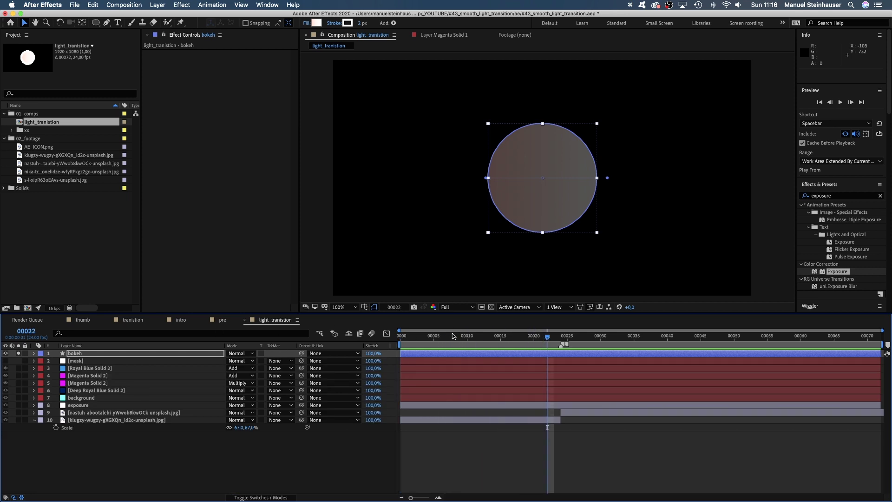
{"action": "left_click", "coordinate": [18, 353]}
{"action": "left_click", "coordinate": [206, 463]}
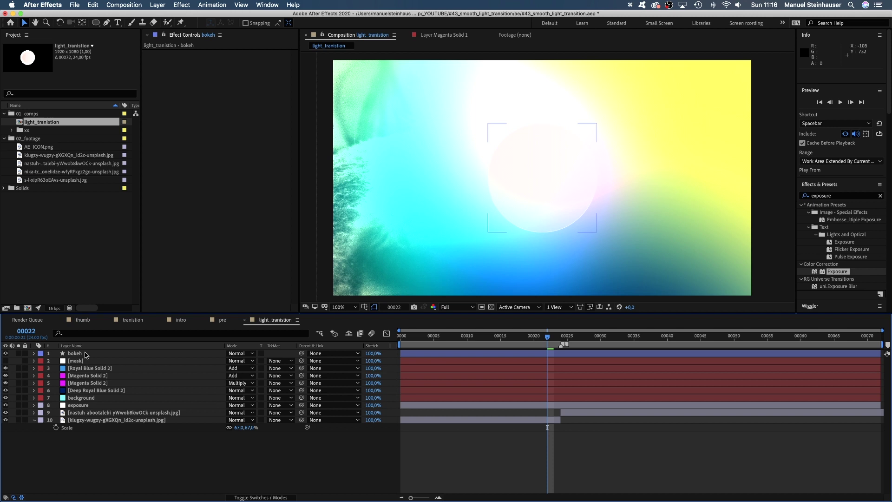
{"action": "left_click", "coordinate": [73, 353]}
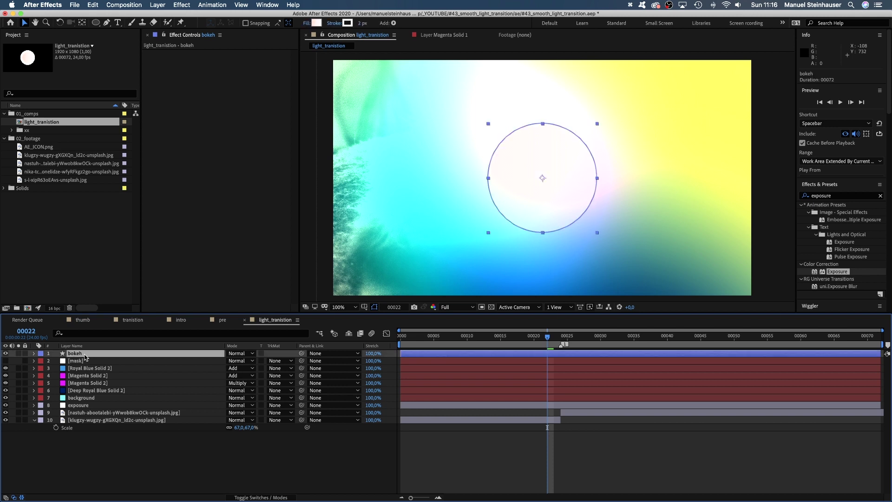
Apply Gaussian Blur to the bokeh layer with Blurriness 3.
{"action": "left_click", "coordinate": [836, 195]}
{"action": "type", "text": "gaussian"}
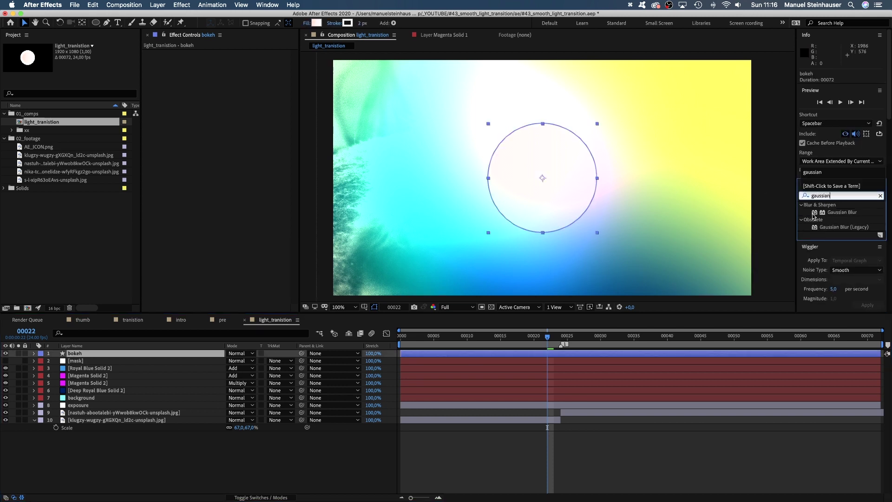
{"action": "left_click_drag", "start_coordinate": [814, 216], "coordinate": [186, 95]}
{"action": "left_click", "coordinate": [231, 61]}
{"action": "type", "text": "3"}
{"action": "key", "text": "Return"}
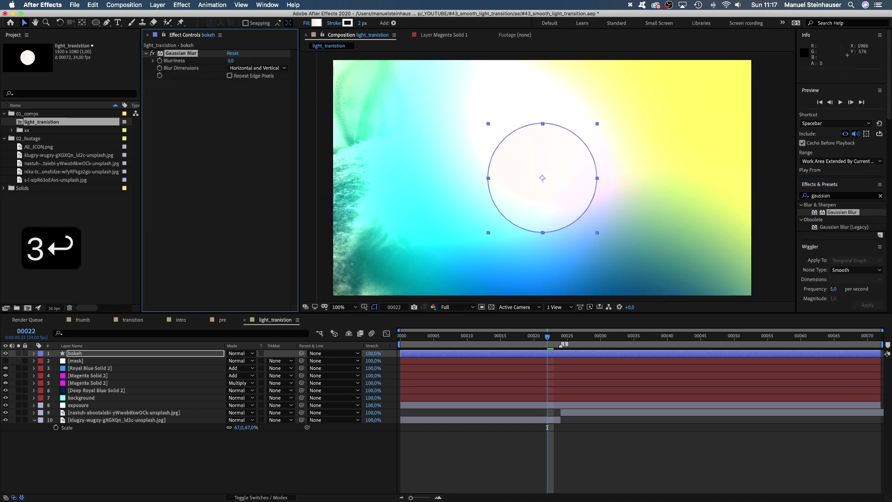
Increase the Gaussian Blurriness to 5, comparing the softened circle against the composite.
{"action": "left_click", "coordinate": [156, 452]}
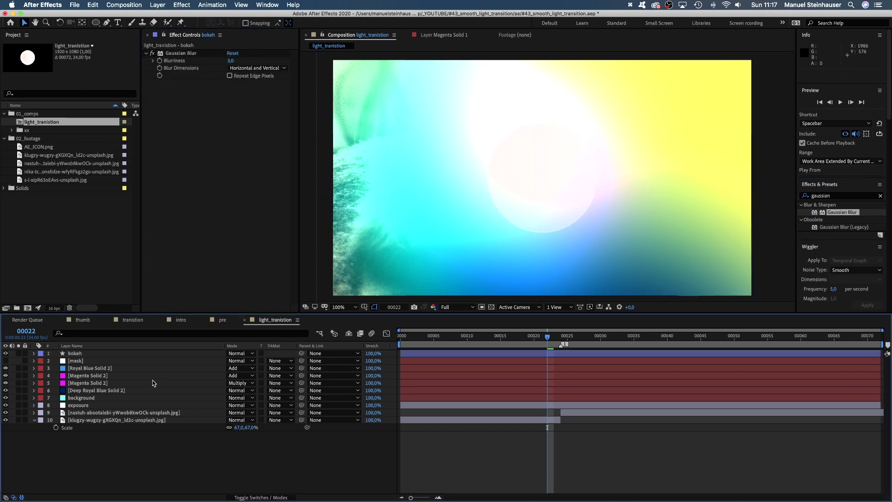
{"action": "left_click", "coordinate": [189, 54]}
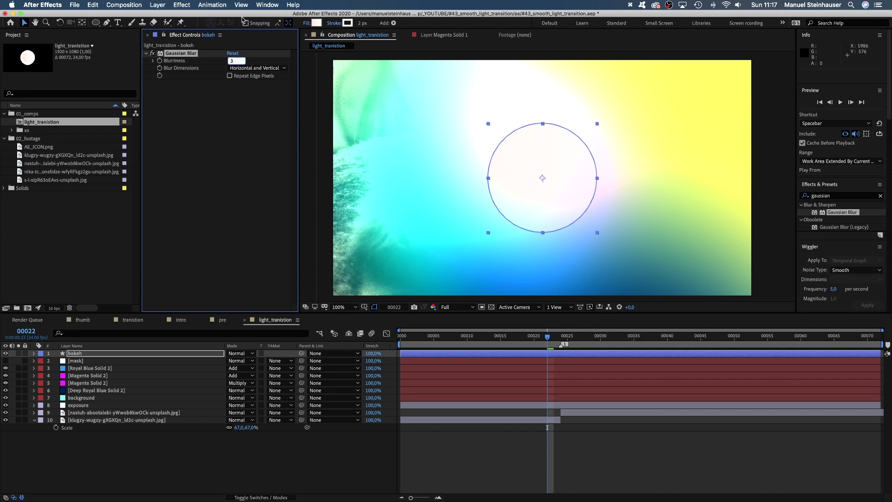
{"action": "type", "text": "5"}
{"action": "key", "text": "Return"}
{"action": "left_click", "coordinate": [179, 455]}
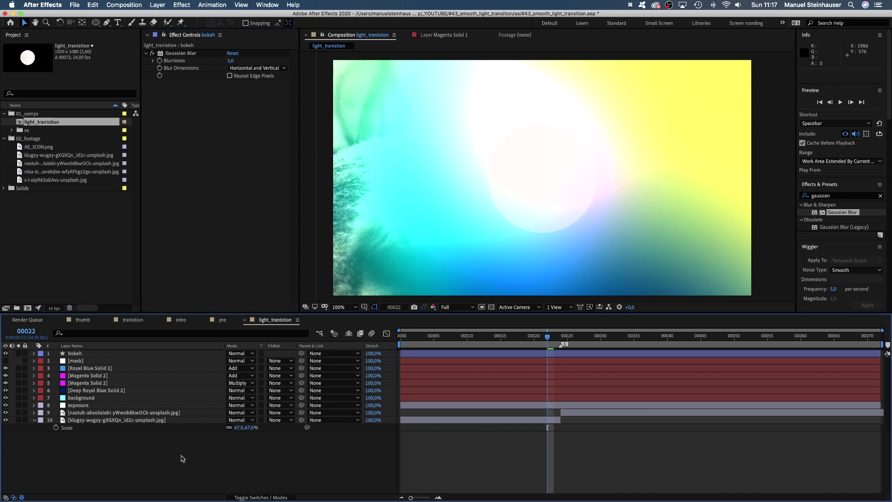
{"action": "left_click", "coordinate": [180, 53]}
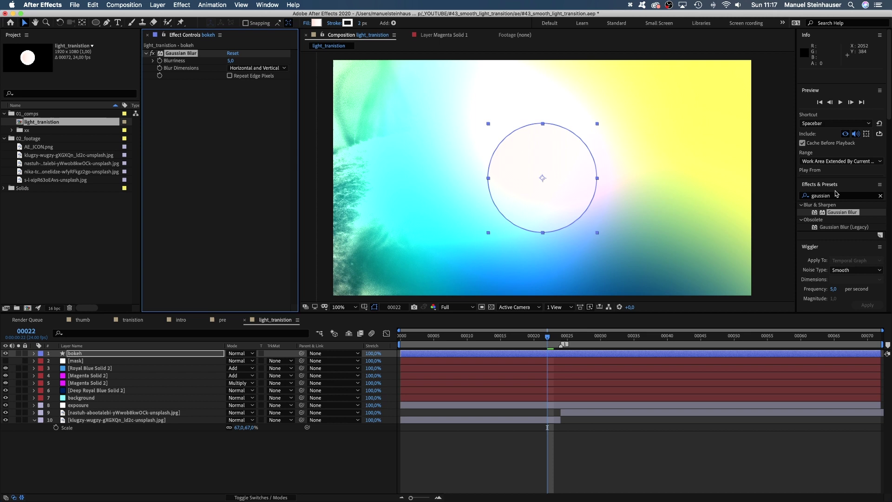
{"action": "left_click", "coordinate": [807, 197]}
Add a Fill effect to the bokeh layer, tinting the circle pale pink.
{"action": "type", "text": "fill"}
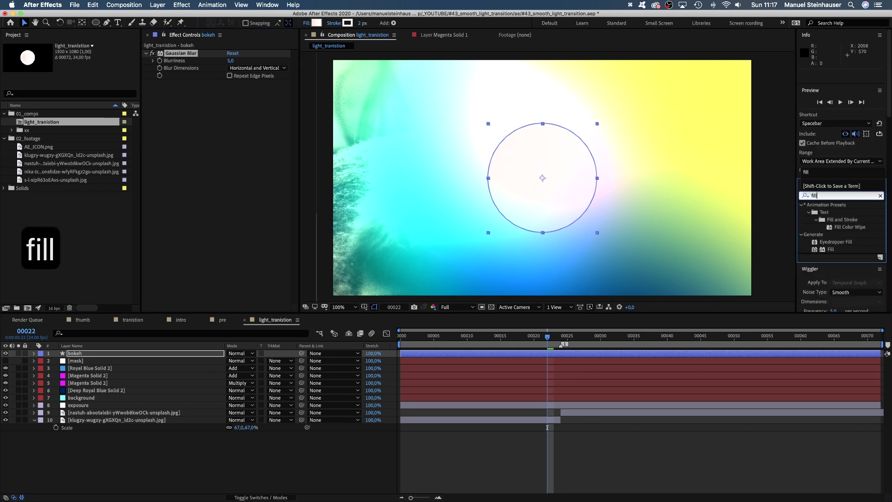
{"action": "left_click_drag", "start_coordinate": [830, 249], "coordinate": [508, 256]}
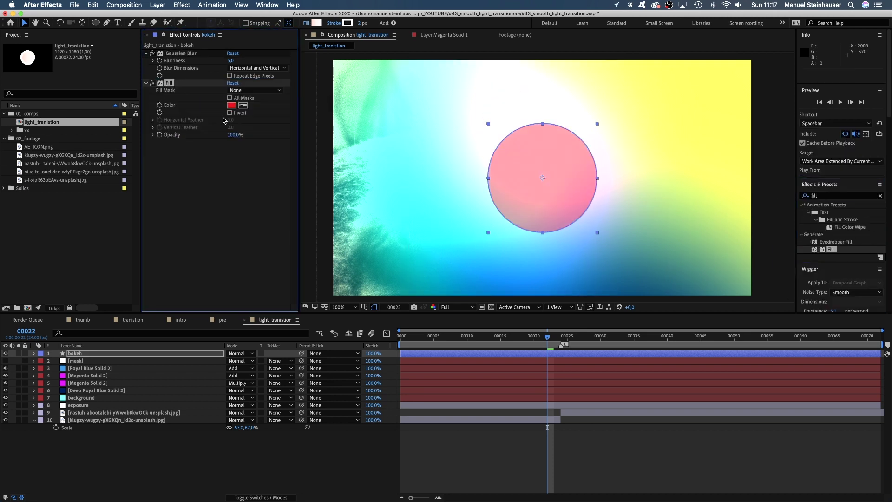
{"action": "left_click", "coordinate": [231, 106]}
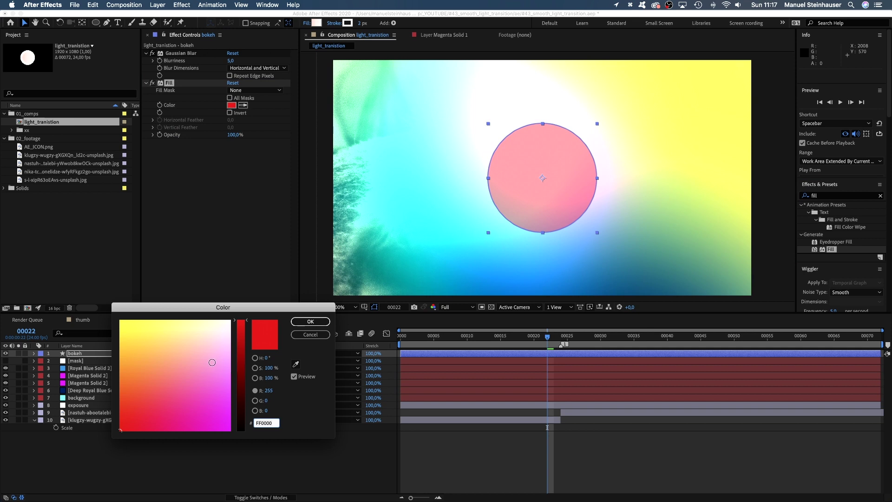
{"action": "left_click_drag", "start_coordinate": [213, 351], "coordinate": [211, 362]}
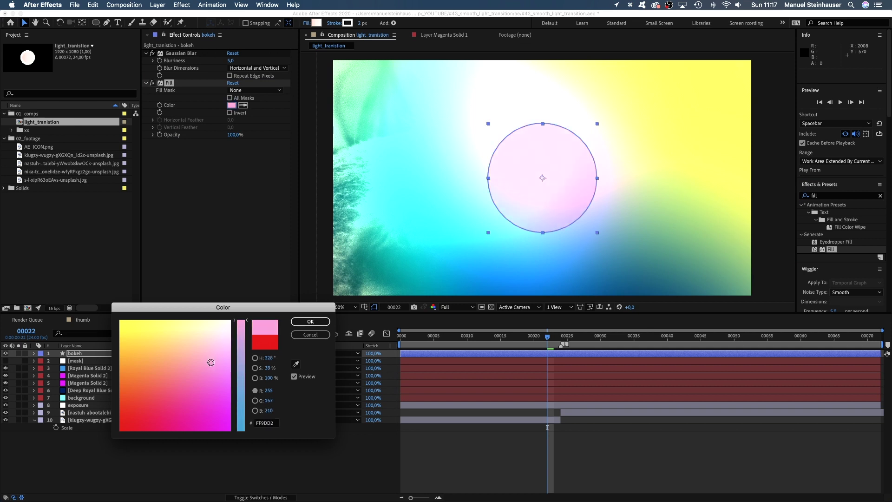
{"action": "left_click", "coordinate": [310, 322]}
Trim the bokeh layer to end around frame 7 and solo it.
{"action": "left_click", "coordinate": [203, 206]}
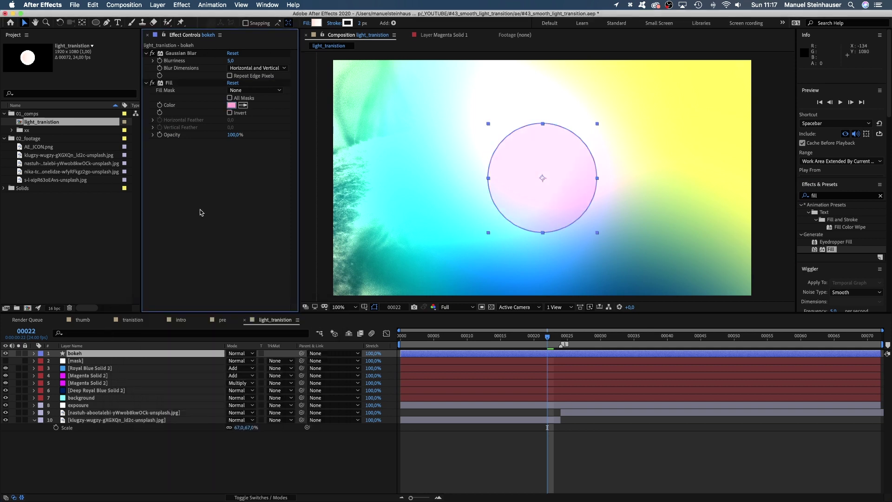
{"action": "left_click_drag", "start_coordinate": [427, 340], "coordinate": [443, 346]}
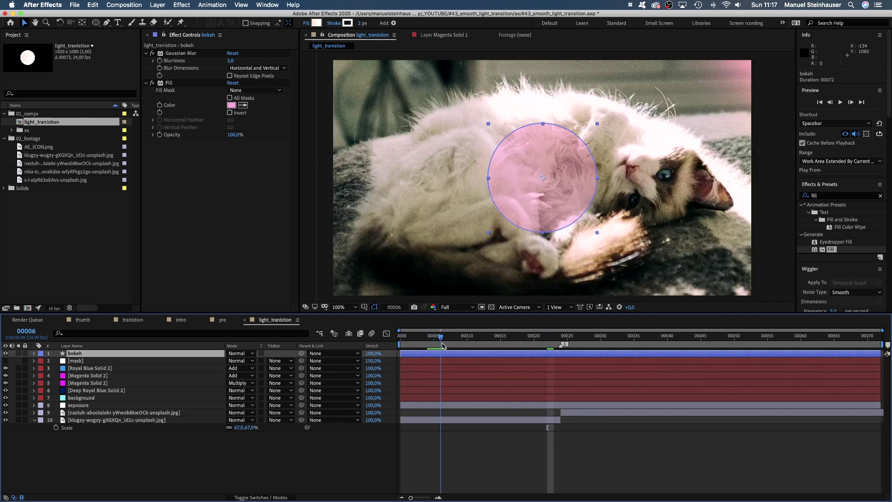
{"action": "left_click_drag", "start_coordinate": [879, 353], "coordinate": [448, 358]}
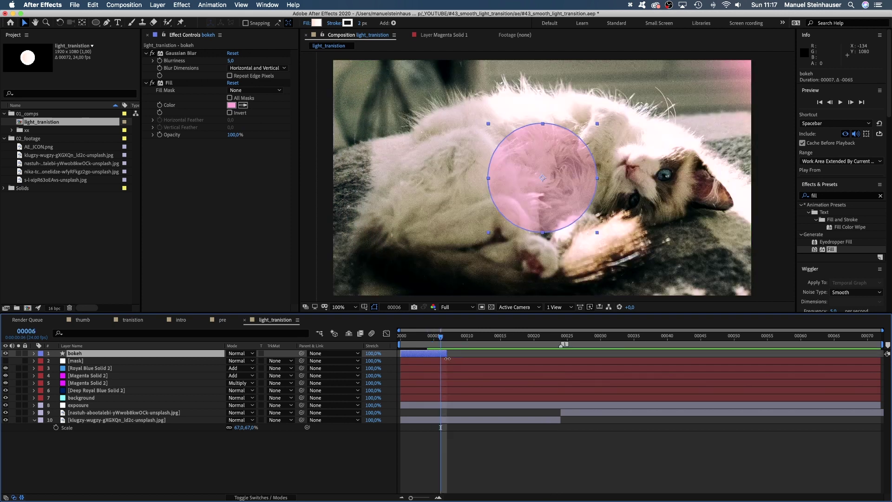
{"action": "left_click", "coordinate": [18, 353]}
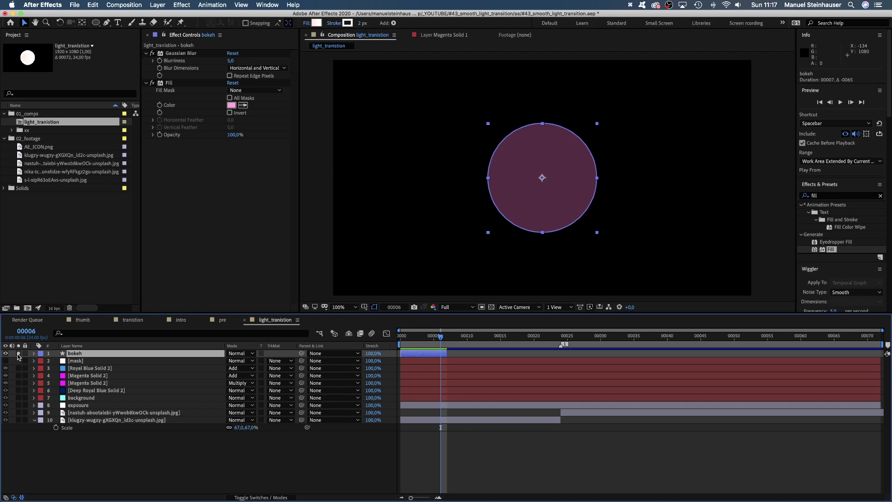
Start keyframing the bokeh layer's Opacity at 50% on the first frame.
{"action": "left_click_drag", "start_coordinate": [410, 340], "coordinate": [380, 343]}
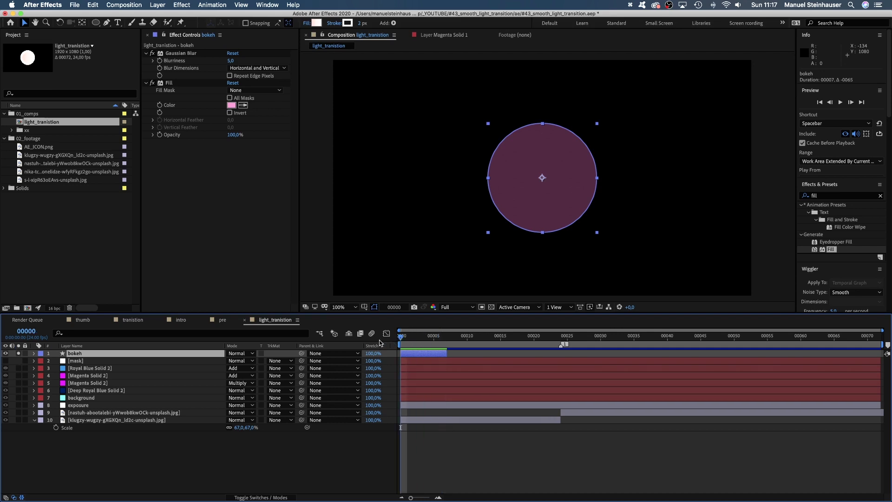
{"action": "key", "text": "t"}
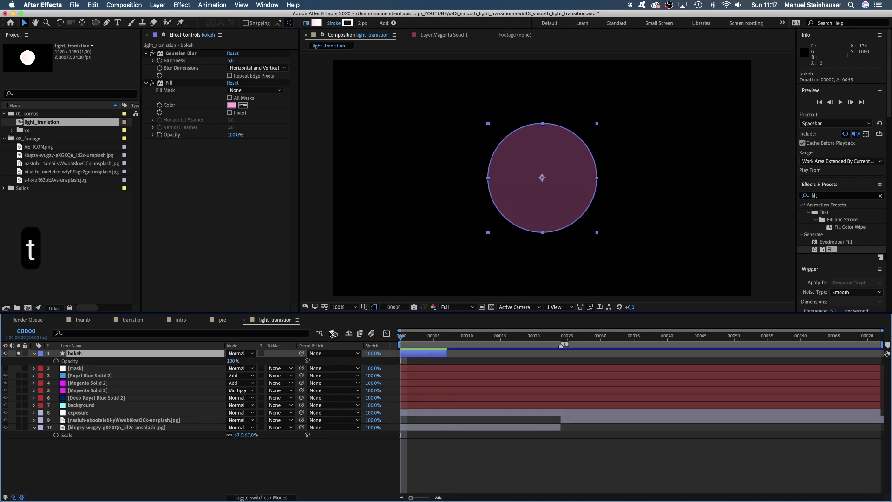
{"action": "left_click", "coordinate": [56, 360]}
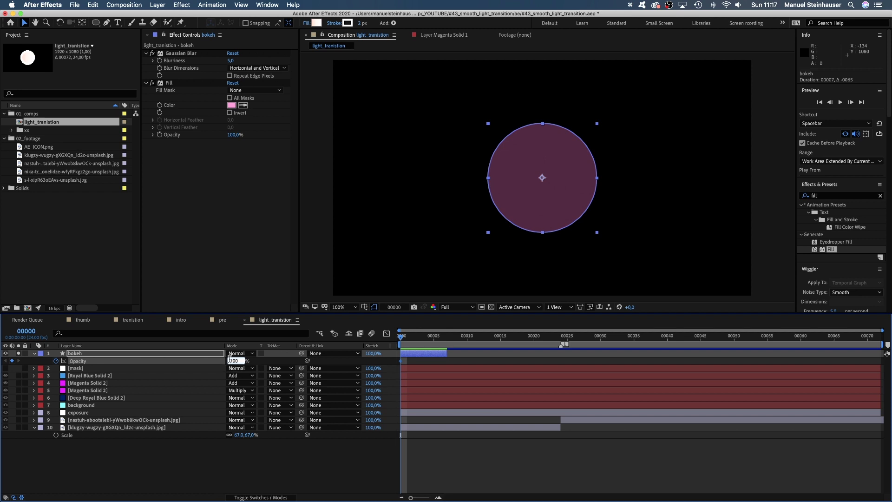
{"action": "type", "text": "50"}
{"action": "key", "text": "Return"}
Add opacity keyframes of 5% at frame 2, 50% at frame 3 and 0% at frame 6.
{"action": "left_click", "coordinate": [407, 337]}
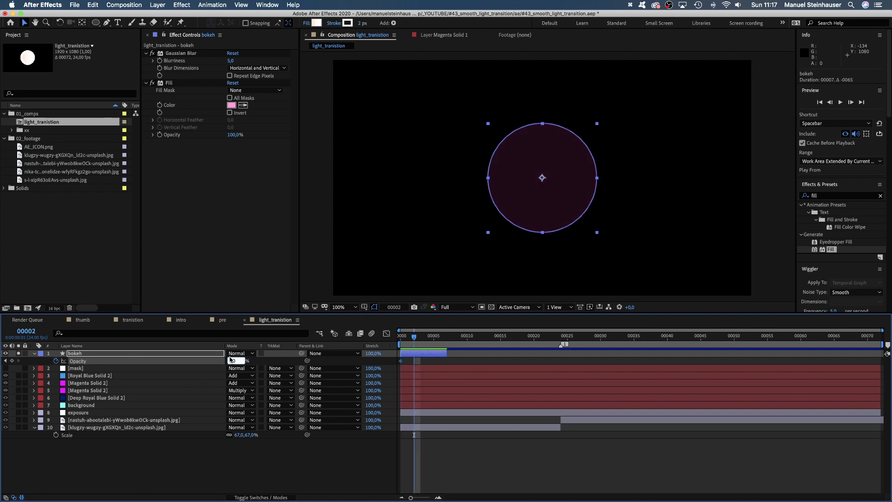
{"action": "type", "text": "5"}
{"action": "key", "text": "Return"}
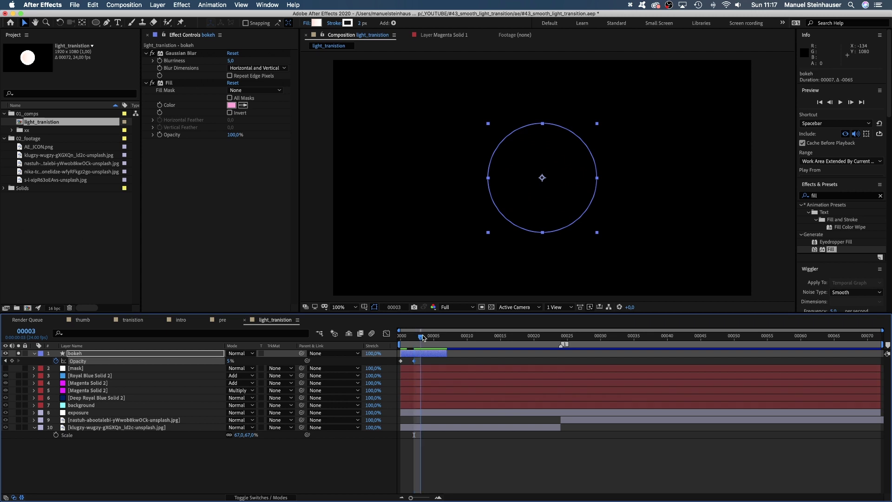
{"action": "type", "text": "50"}
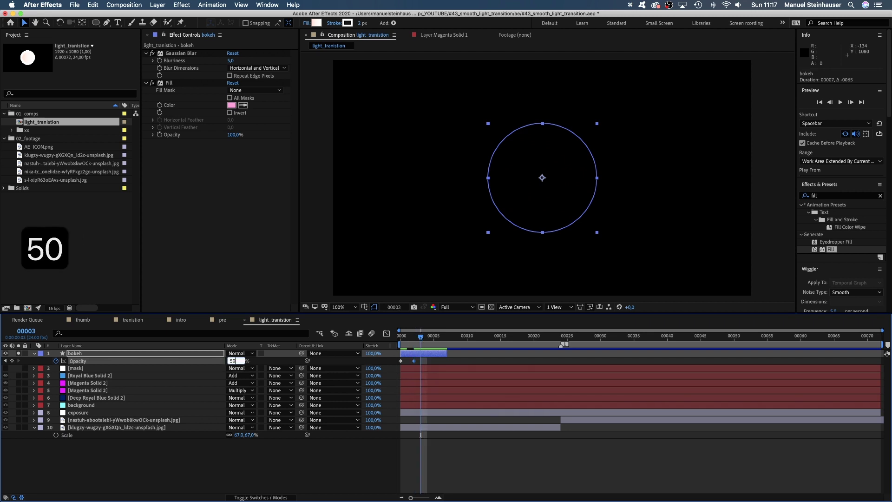
{"action": "key", "text": "Return"}
{"action": "left_click_drag", "start_coordinate": [447, 338], "coordinate": [440, 337]}
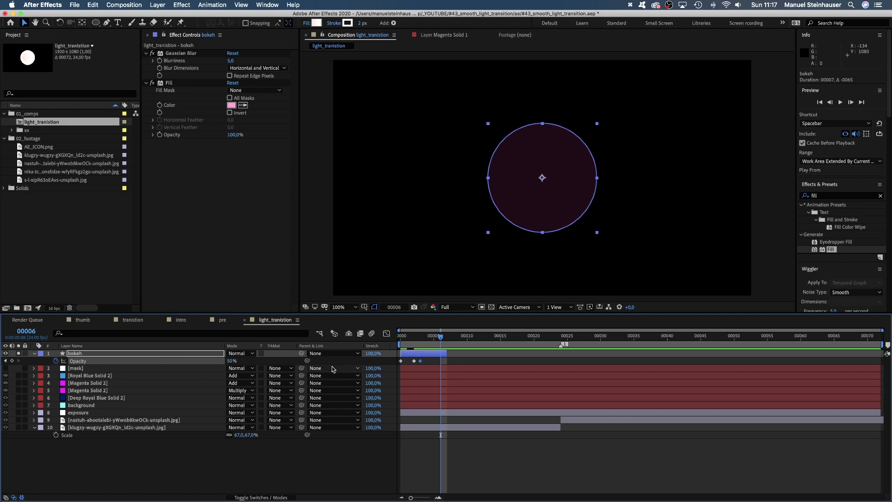
{"action": "type", "text": "0"}
{"action": "key", "text": "Return"}
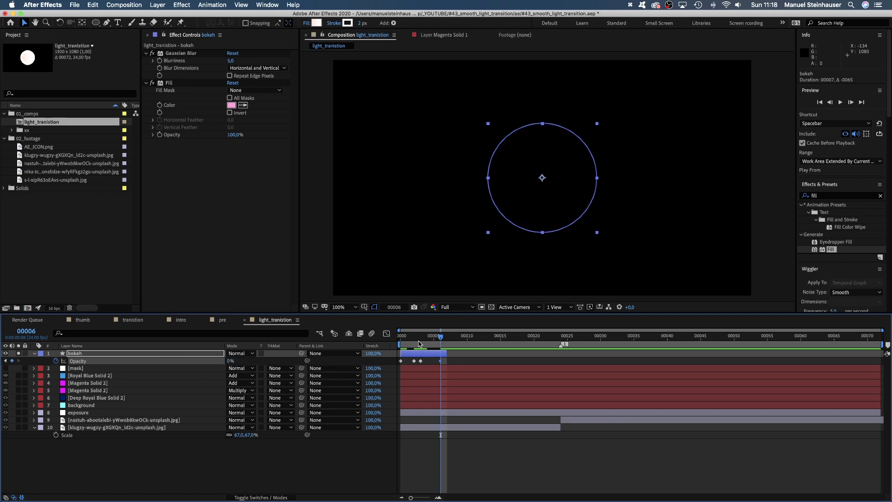
{"action": "key", "text": "space"}
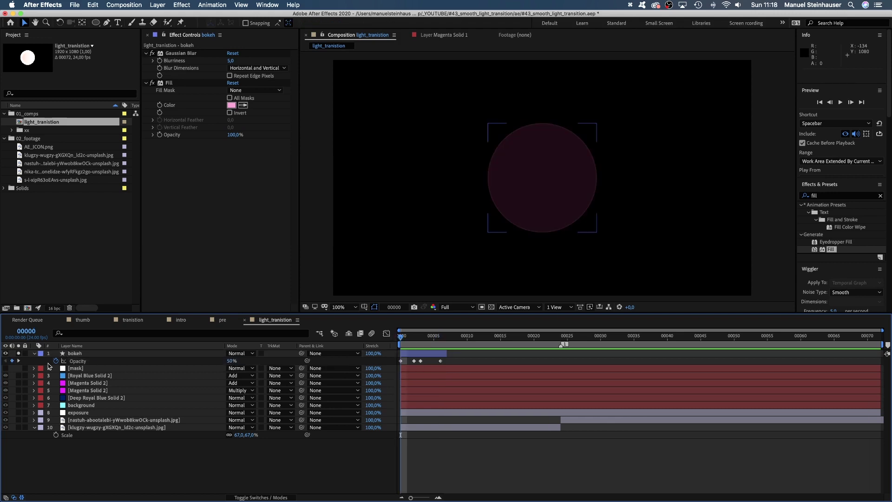
Unsolo bokeh, start it four frames later and move the circle to the upper right.
{"action": "left_click", "coordinate": [19, 353]}
{"action": "left_click", "coordinate": [34, 353]}
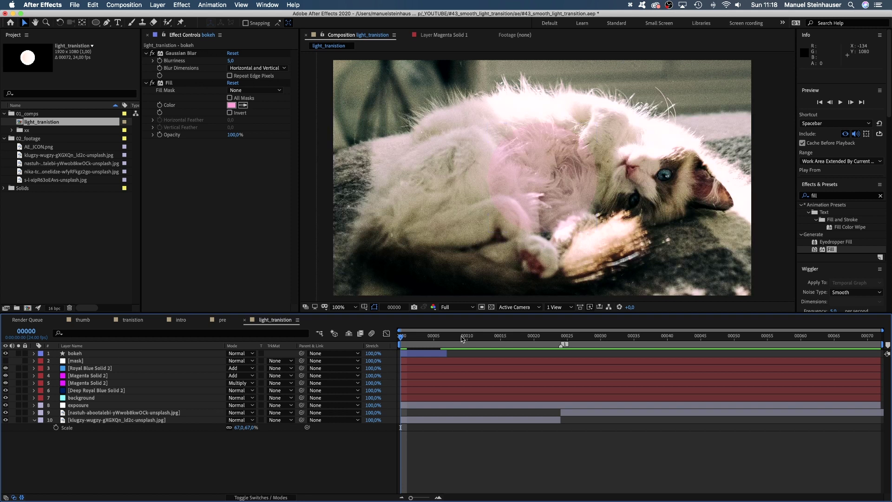
{"action": "left_click_drag", "start_coordinate": [432, 337], "coordinate": [483, 352]}
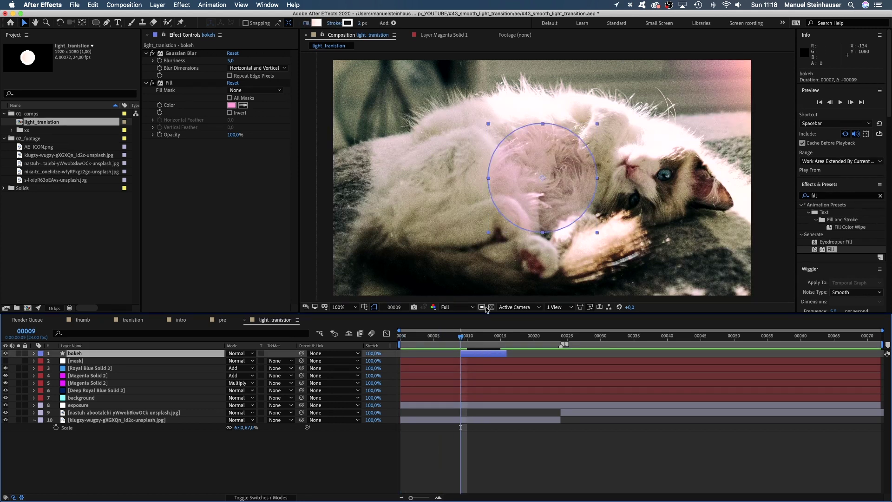
{"action": "left_click_drag", "start_coordinate": [544, 179], "coordinate": [745, 122]}
{"action": "key", "text": "Return"}
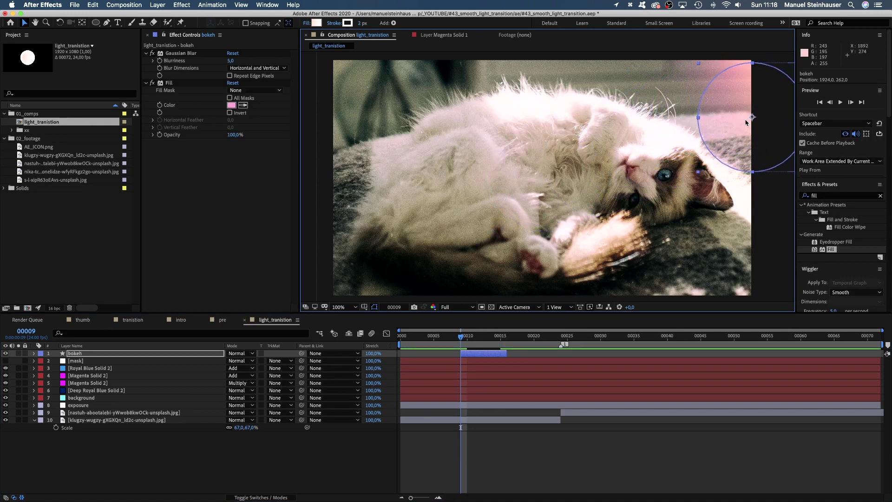
Duplicate the bokeh at frame 14, moving the copy higher and starting it three frames later.
{"action": "left_click", "coordinate": [495, 337]}
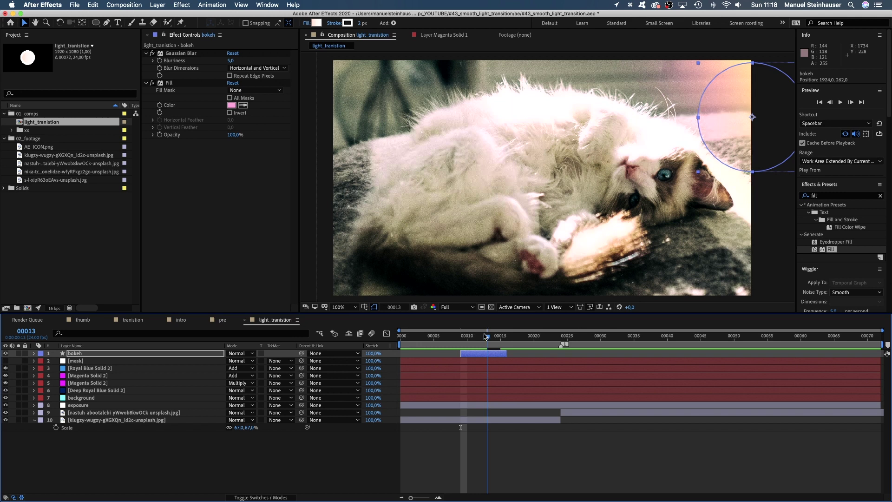
{"action": "key", "text": "super+d"}
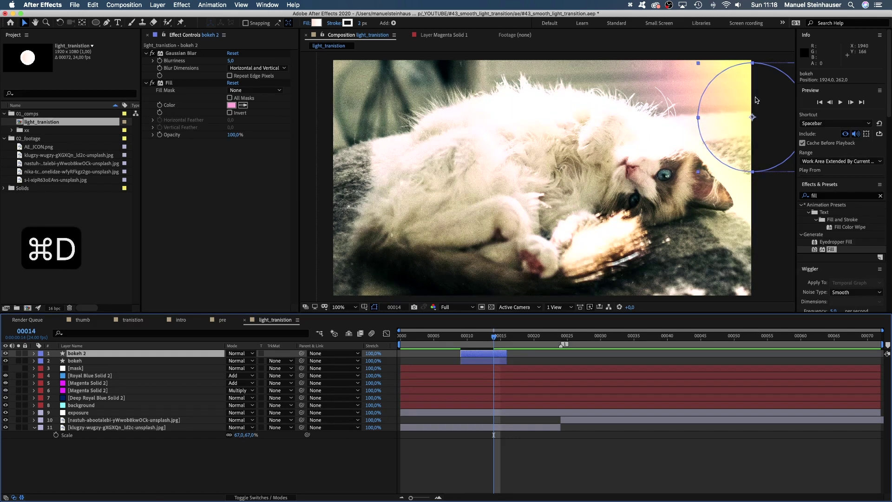
{"action": "left_click_drag", "start_coordinate": [758, 102], "coordinate": [665, 74]}
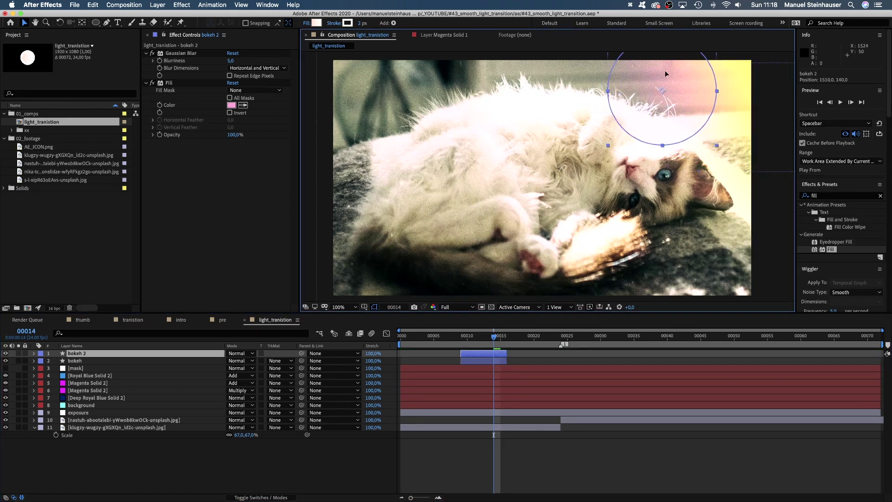
{"action": "left_click_drag", "start_coordinate": [481, 356], "coordinate": [502, 356]}
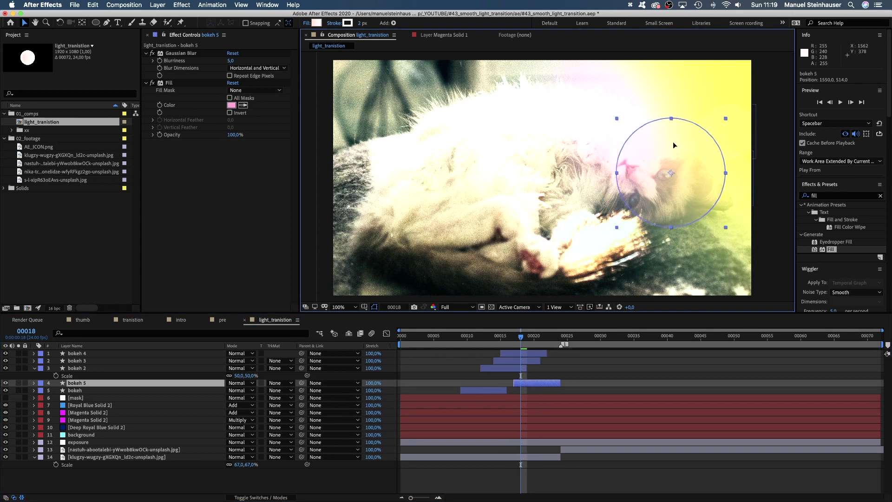
{"action": "left_click_drag", "start_coordinate": [672, 141], "coordinate": [628, 91]}
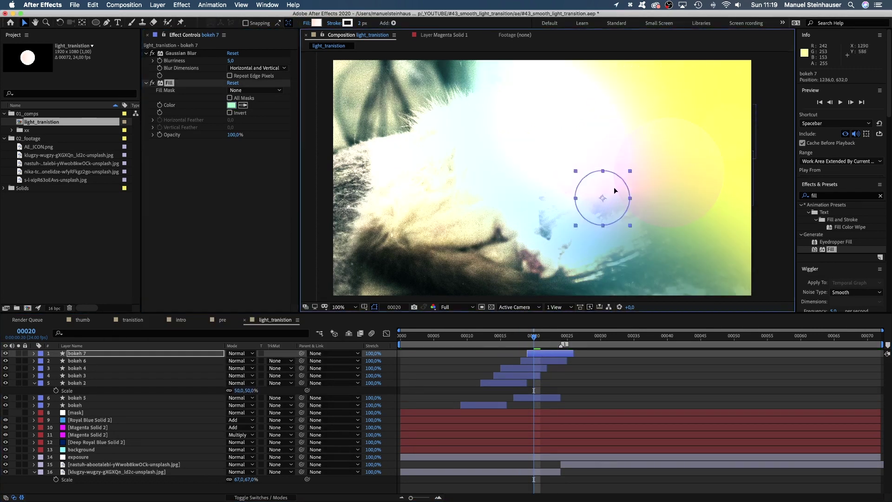
Duplicate more bokeh circles, placing one at the lower right with a peach tint.
{"action": "key", "text": "super+d"}
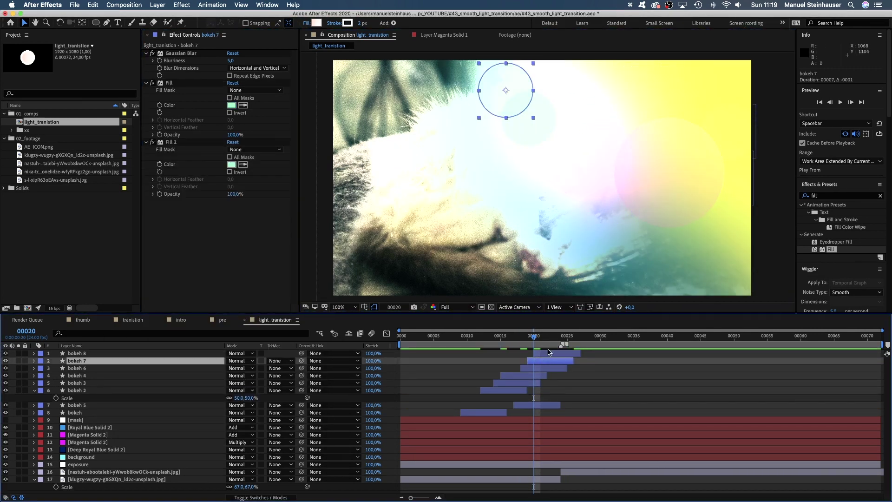
{"action": "key", "text": "super+d"}
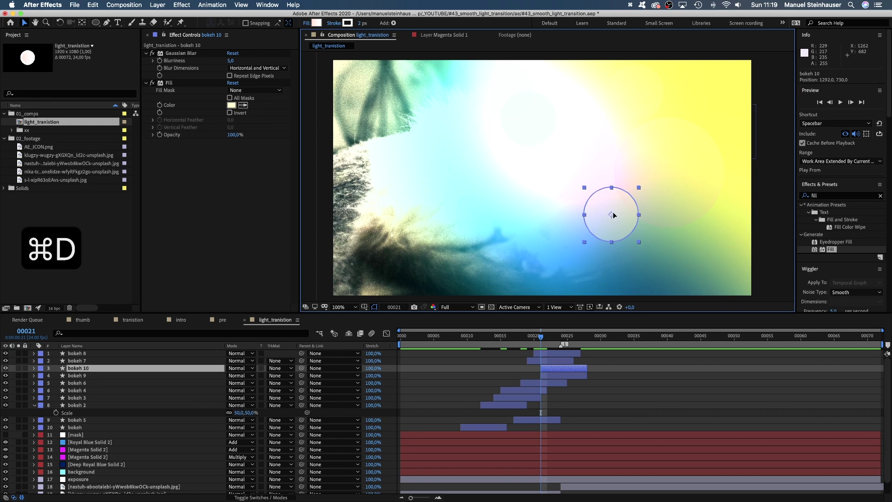
{"action": "left_click_drag", "start_coordinate": [613, 209], "coordinate": [653, 223]}
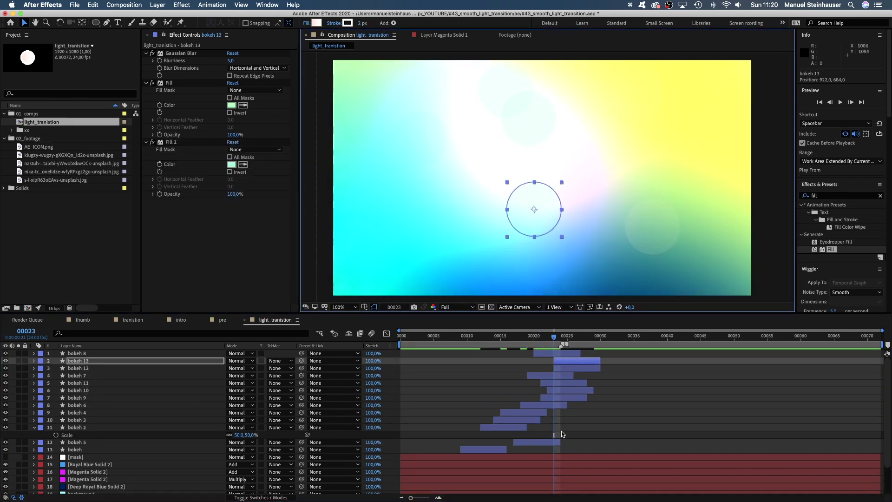
{"action": "left_click", "coordinate": [231, 164]}
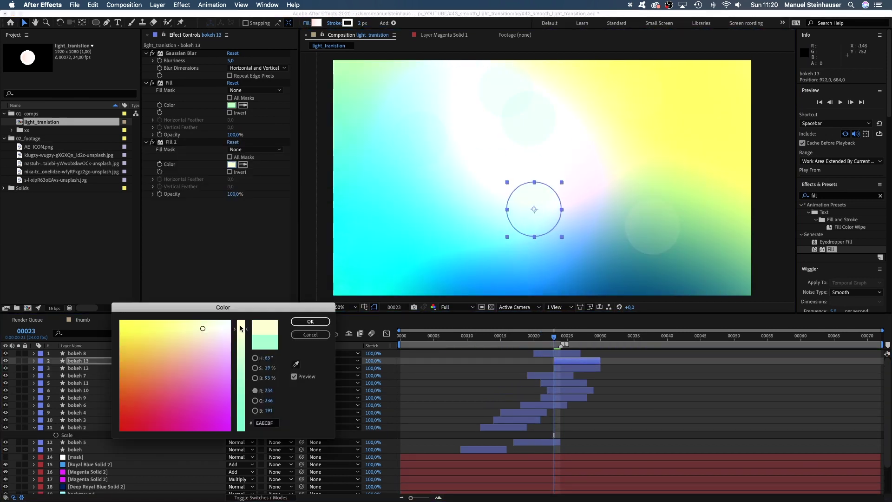
{"action": "key", "text": "s"}
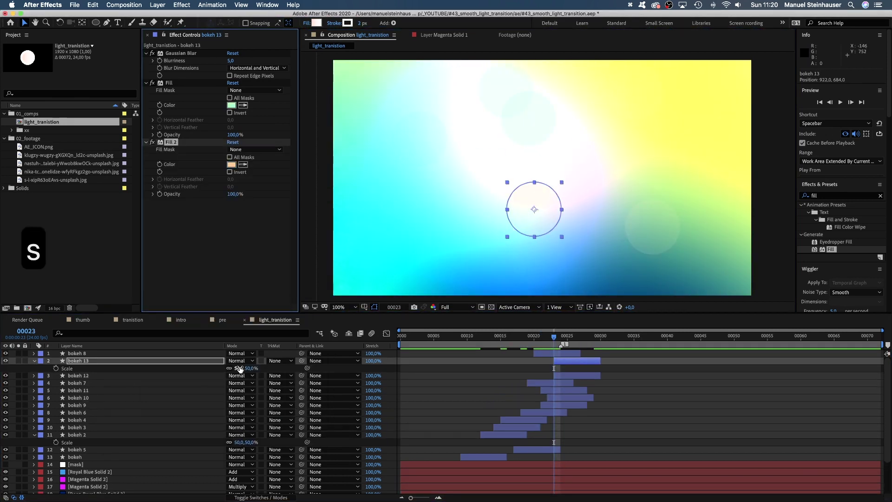
Add another copy, moving the bokeh 14 circle upward and tinting it pink.
{"action": "key", "text": "super+d"}
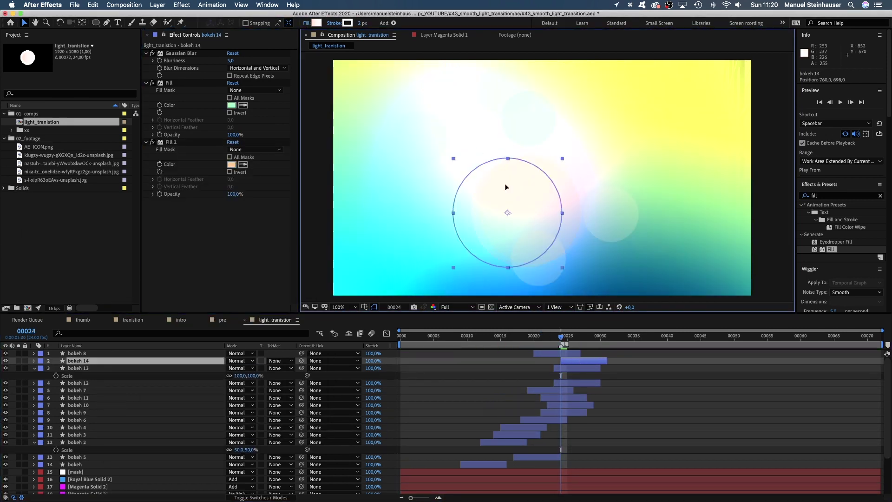
{"action": "left_click_drag", "start_coordinate": [506, 187], "coordinate": [510, 110]}
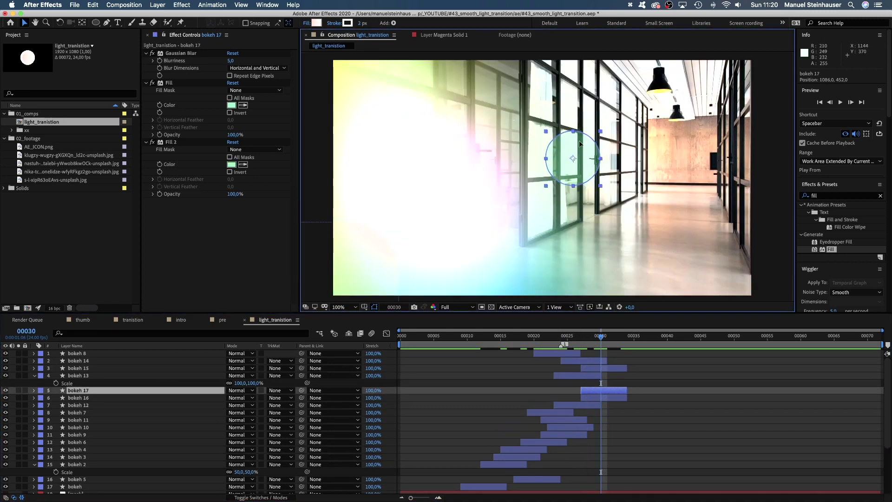
{"action": "left_click", "coordinate": [232, 165]}
{"action": "key", "text": "Return"}
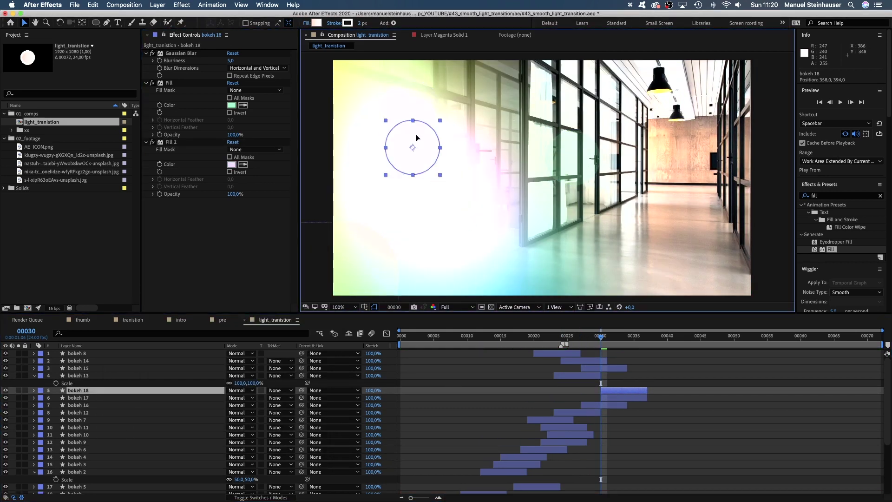
Make further bokeh copies up to bokeh 22, then preview the transition.
{"action": "key", "text": "super+d"}
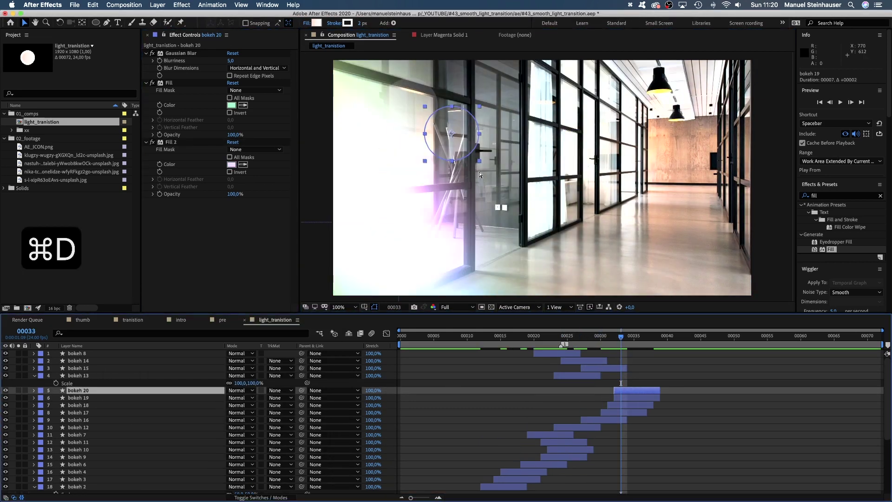
{"action": "left_click", "coordinate": [573, 451]}
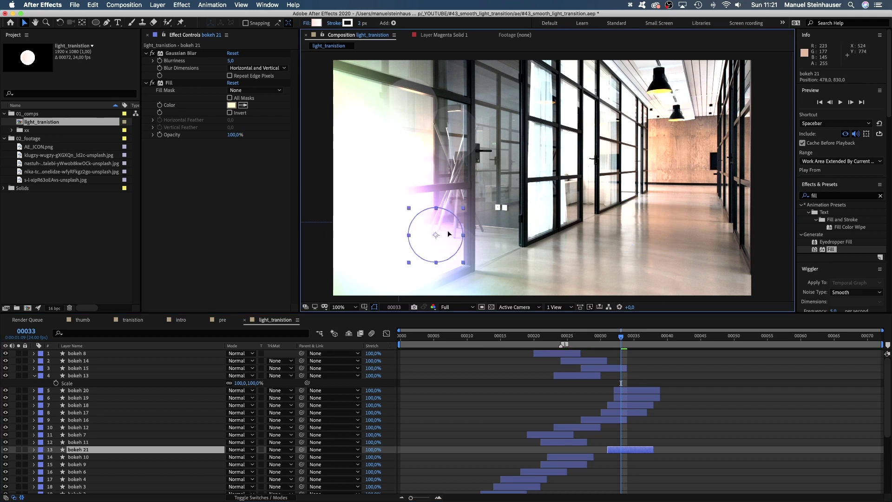
{"action": "key", "text": "super+d"}
{"action": "left_click", "coordinate": [658, 337]}
{"action": "key", "text": "space"}
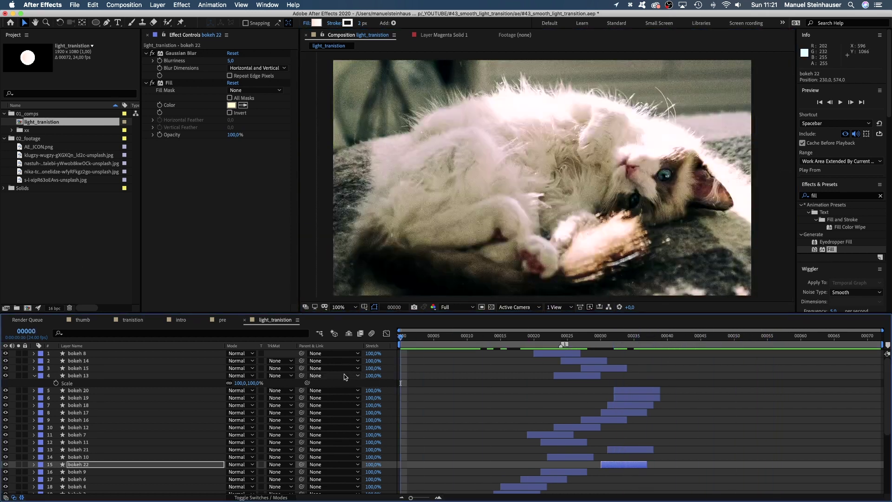
{"action": "key", "text": "KP_0"}
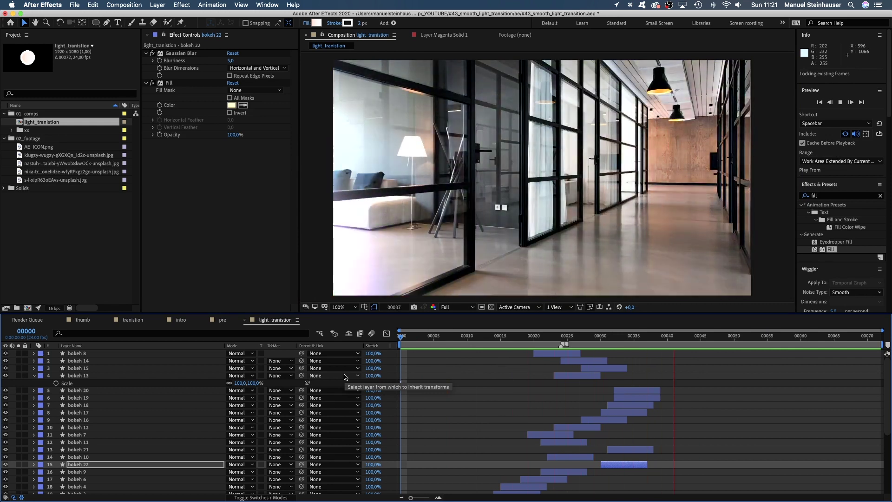
{"action": "key", "text": "space"}
{"action": "scroll", "coordinate": [884, 403], "scroll_direction": "down", "scroll_amount": 3}
{"action": "scroll", "coordinate": [884, 403], "scroll_direction": "down", "scroll_amount": 3}
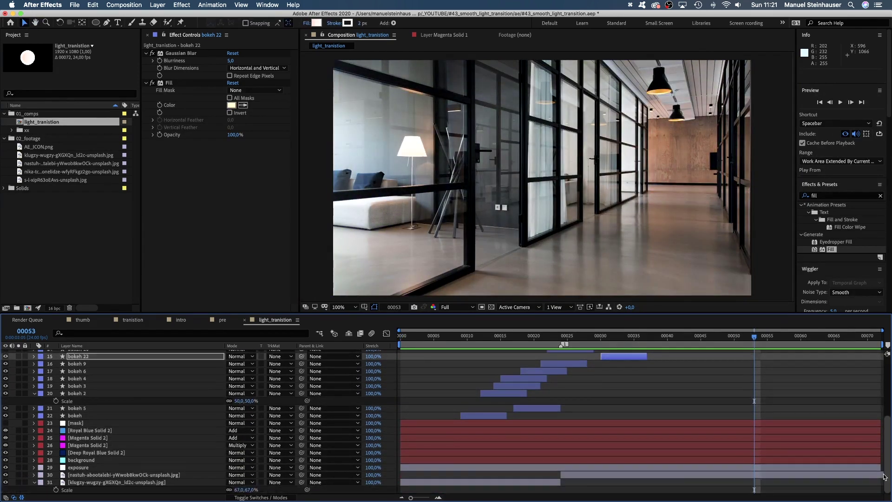
Pre-compose all the bokeh and colour layers into a comp named 'pre-transition'.
{"action": "left_click", "coordinate": [79, 460]}
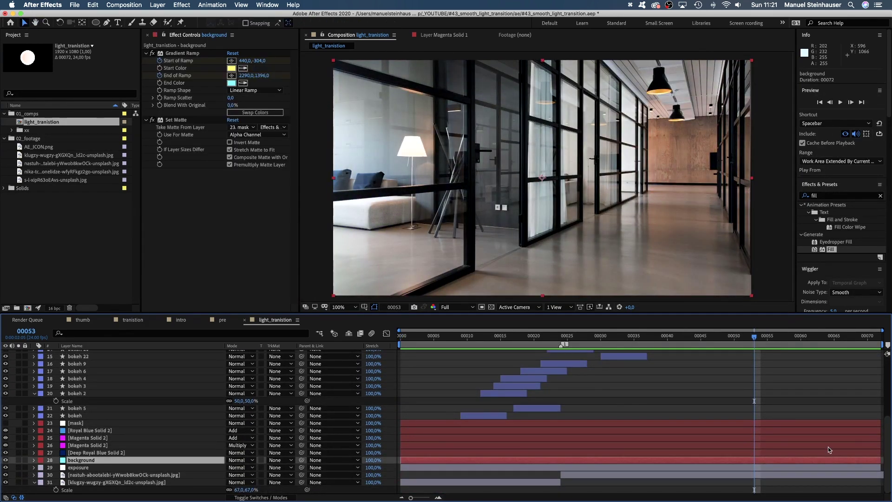
{"action": "scroll", "coordinate": [887, 440], "scroll_direction": "up", "scroll_amount": 5}
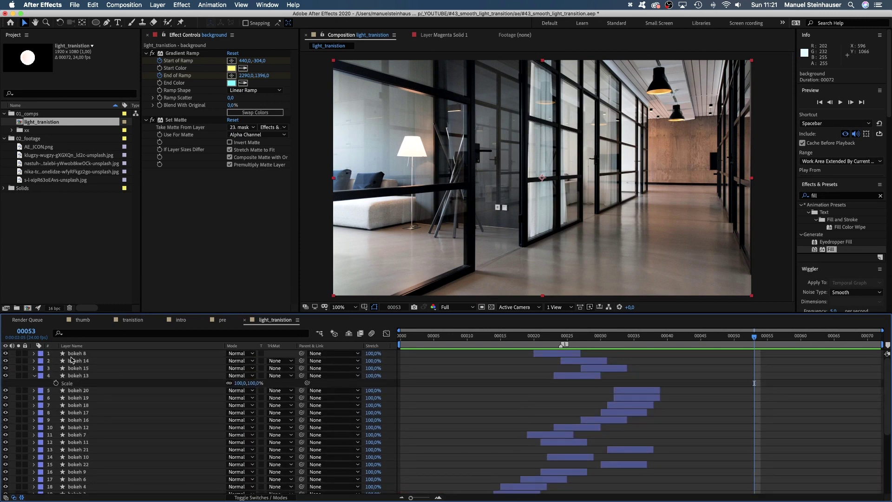
{"action": "key", "text": "super+a"}
{"action": "left_click", "coordinate": [157, 5]}
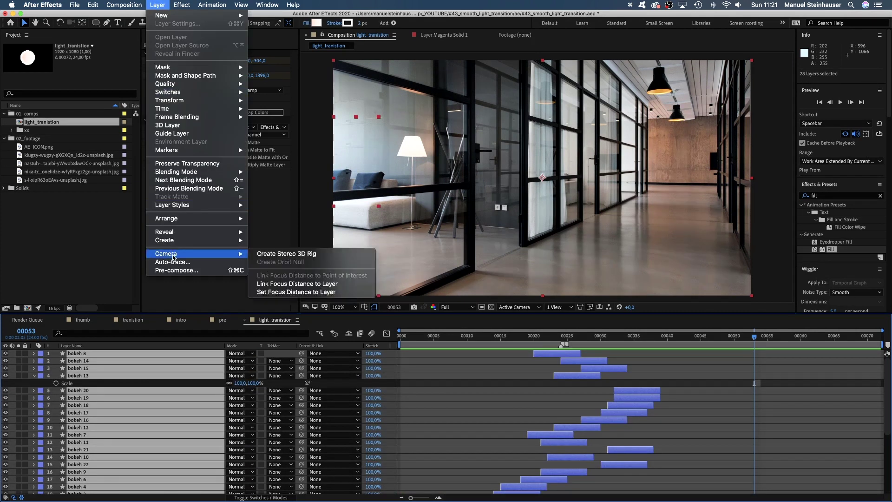
{"action": "left_click", "coordinate": [171, 269]}
{"action": "type", "text": "pr"}
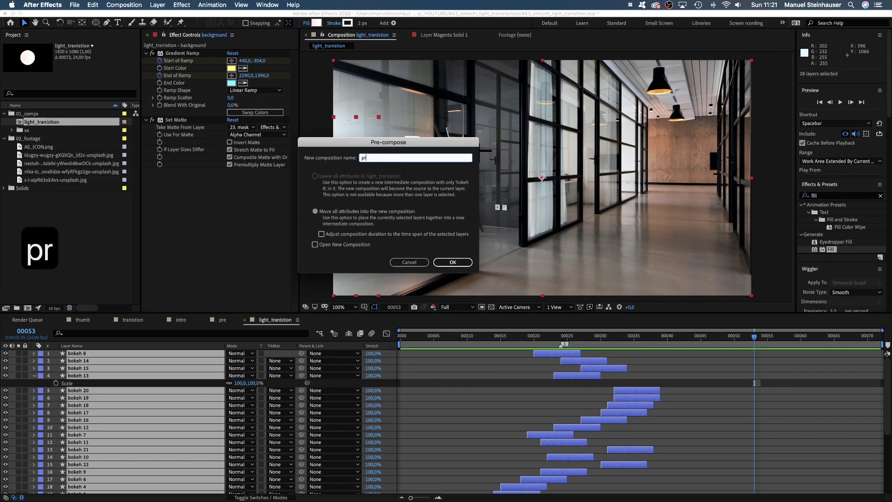
{"action": "type", "text": "e-transition"}
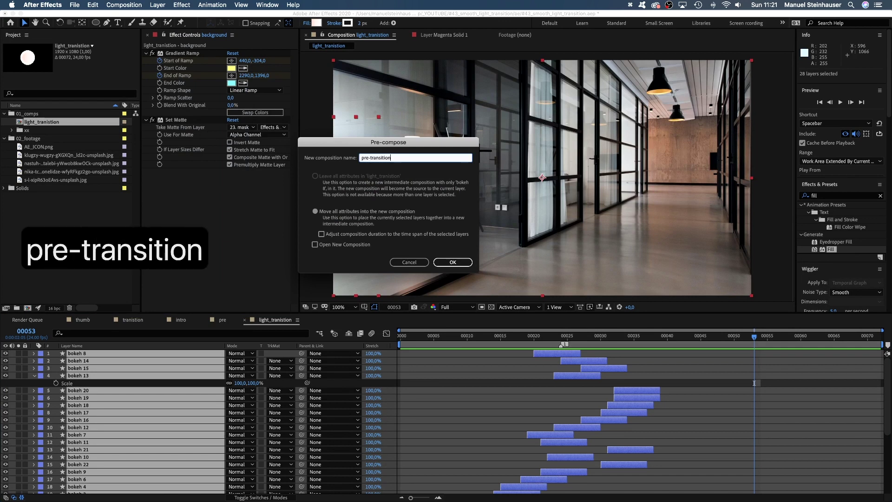
{"action": "key", "text": "Return"}
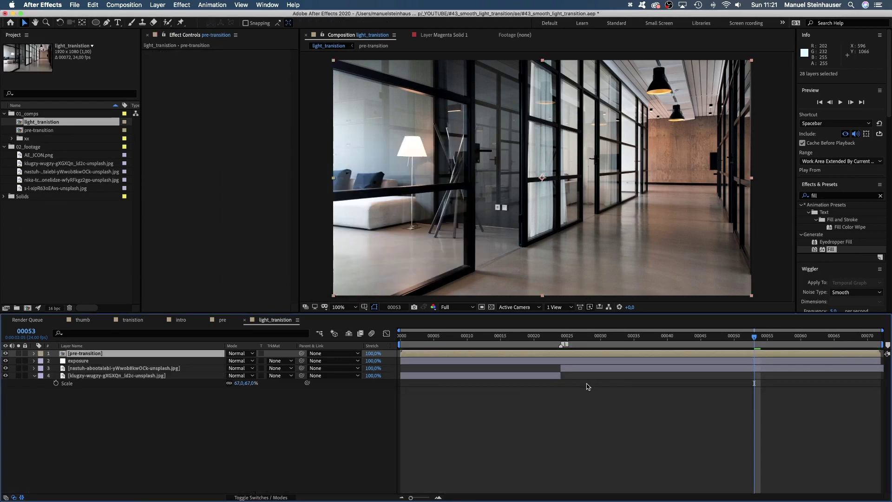
Flip the pre-transition layer horizontally.
{"action": "left_click_drag", "start_coordinate": [553, 342], "coordinate": [610, 327]}
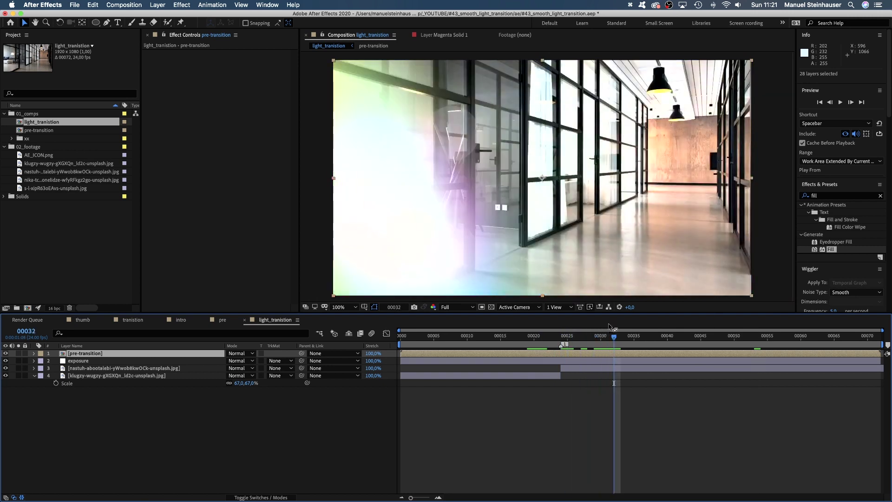
{"action": "left_click", "coordinate": [158, 5]}
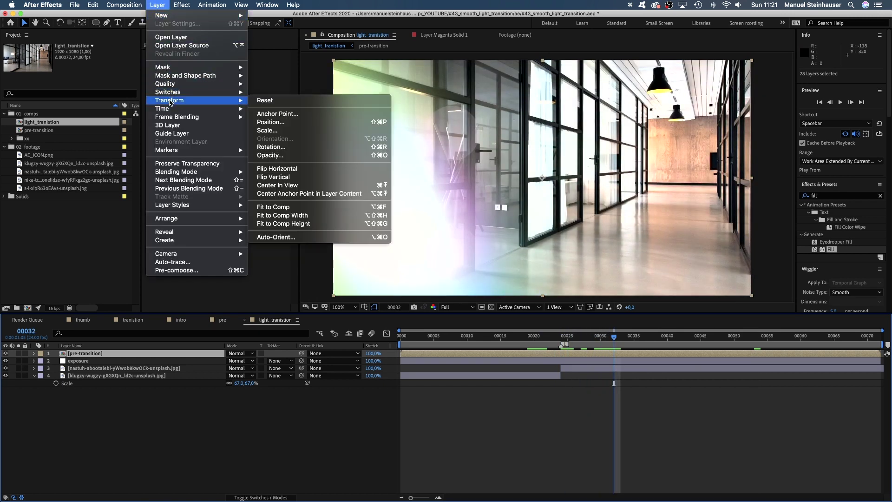
{"action": "mouse_move", "coordinate": [169, 100]}
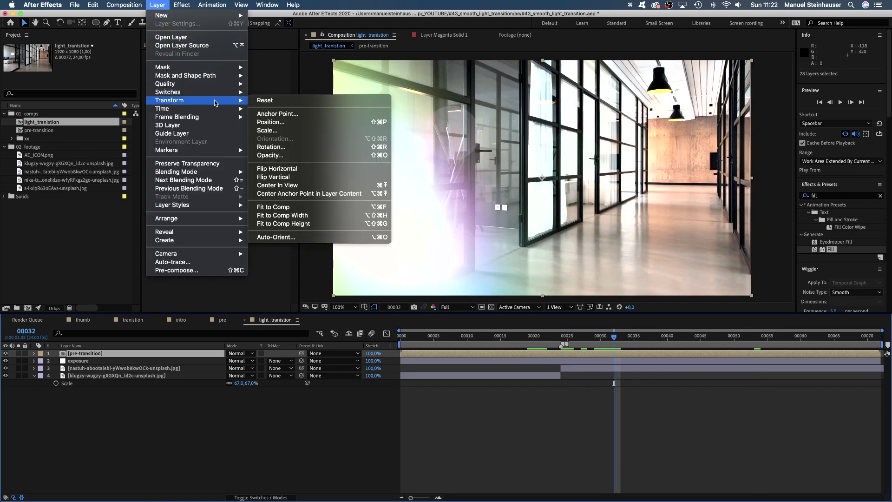
{"action": "left_click", "coordinate": [311, 169]}
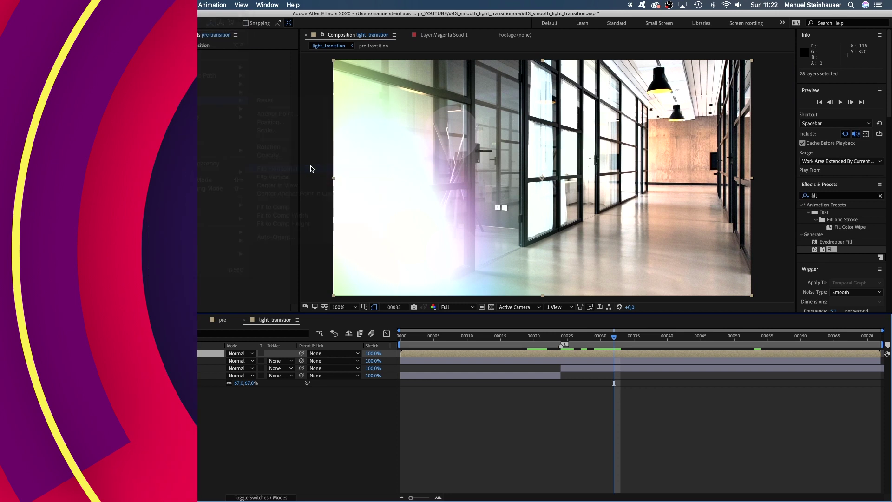
{"action": "key", "text": "Home"}
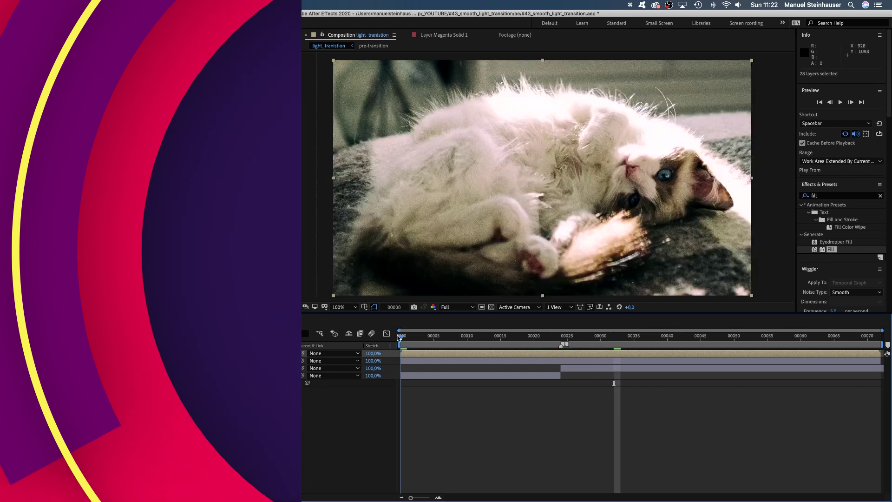
{"action": "key", "text": "space"}
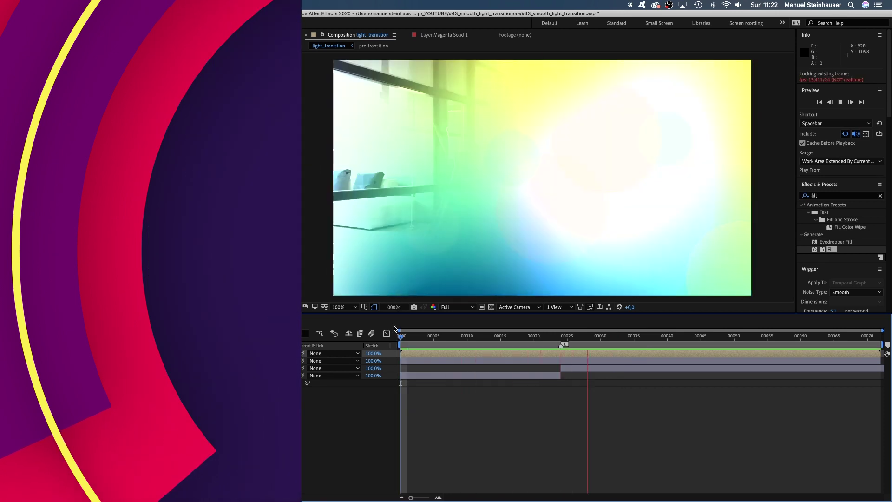